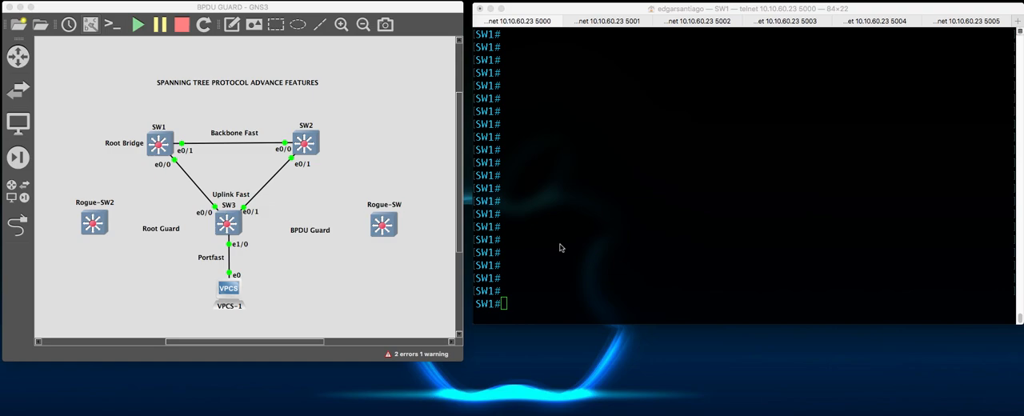
# - Display the brief VLAN list on SW1 and examine the default entries 1002 through 1005
pyautogui.click(537, 256)
pyautogui.write('sh')
pyautogui.press('Tab')
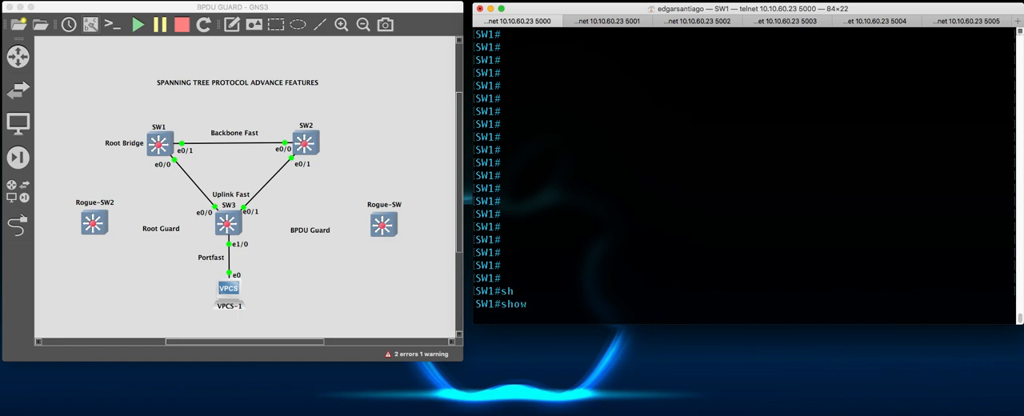
pyautogui.write('vlan')
pyautogui.press('Tab')
pyautogui.press('BackSpace')
pyautogui.press('Tab')
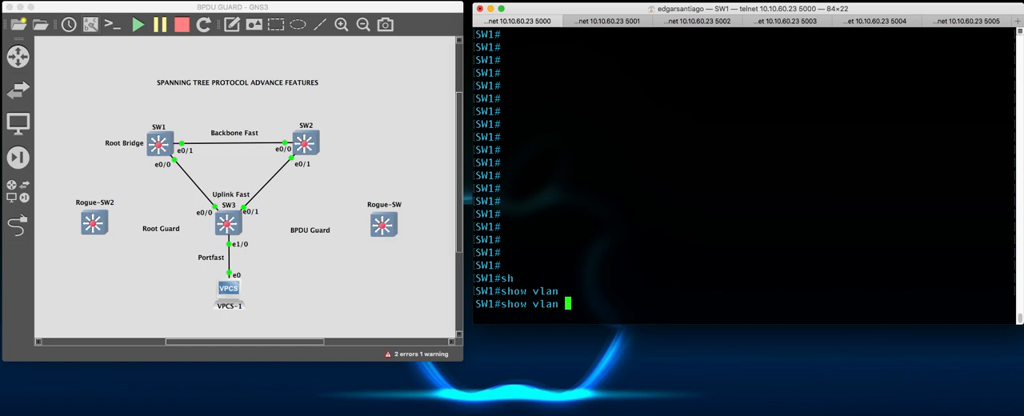
pyautogui.write('br')
pyautogui.press('Return')
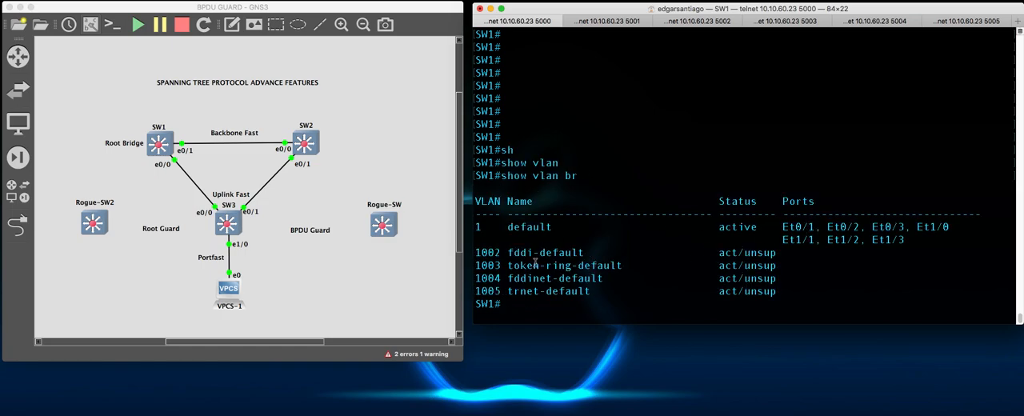
pyautogui.moveTo(485, 256); pyautogui.dragTo(783, 290)
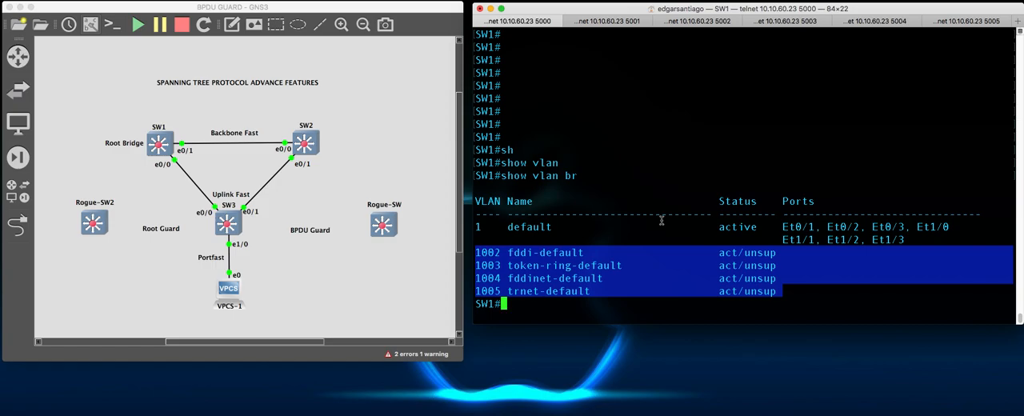
pyautogui.click(636, 219)
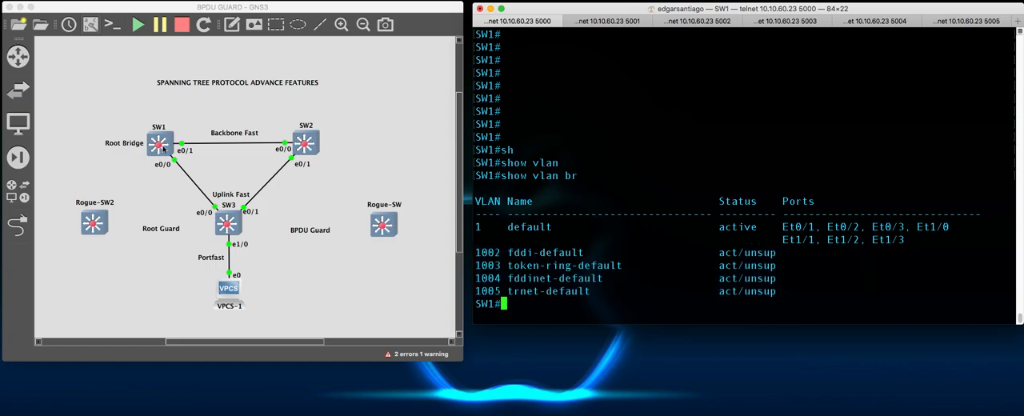
pyautogui.press('Return')
pyautogui.press('Return')
pyautogui.press('Return')
pyautogui.press('Return')
pyautogui.press('Return')
pyautogui.press('Return')
pyautogui.press('Return')
pyautogui.press('Return')
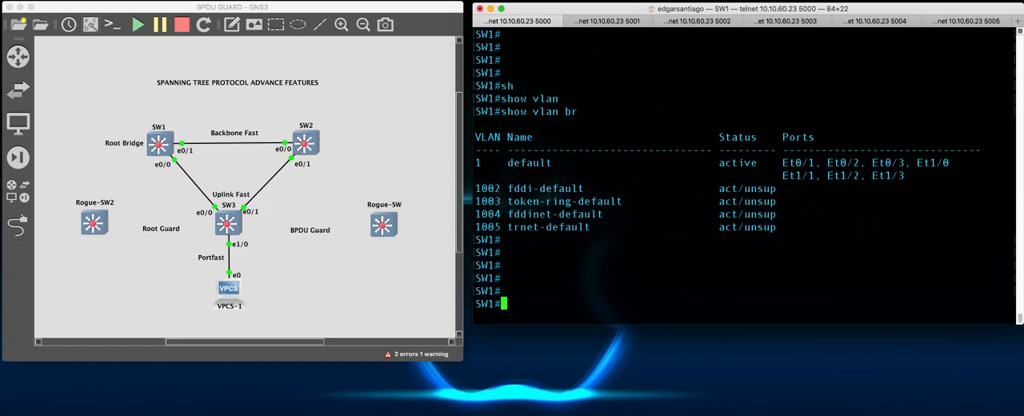
pyautogui.press('Return')
pyautogui.press('Return')
pyautogui.press('Return')
pyautogui.press('Return')
pyautogui.press('Return')
pyautogui.press('Return')
pyautogui.press('Return')
pyautogui.press('Return')
pyautogui.press('Return')
pyautogui.press('Return')
pyautogui.press('Return')
pyautogui.press('Return')
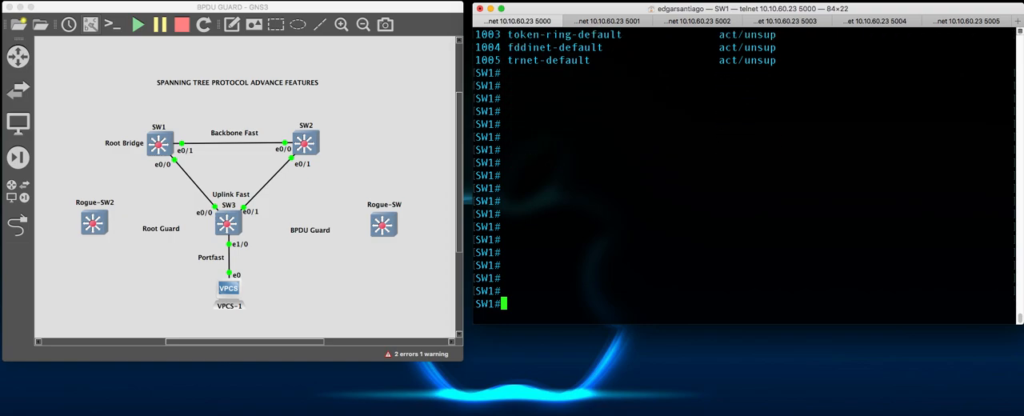
pyautogui.press('Return')
# - Display the spanning-tree details for VLAN 1 on SW1
pyautogui.write('sh')
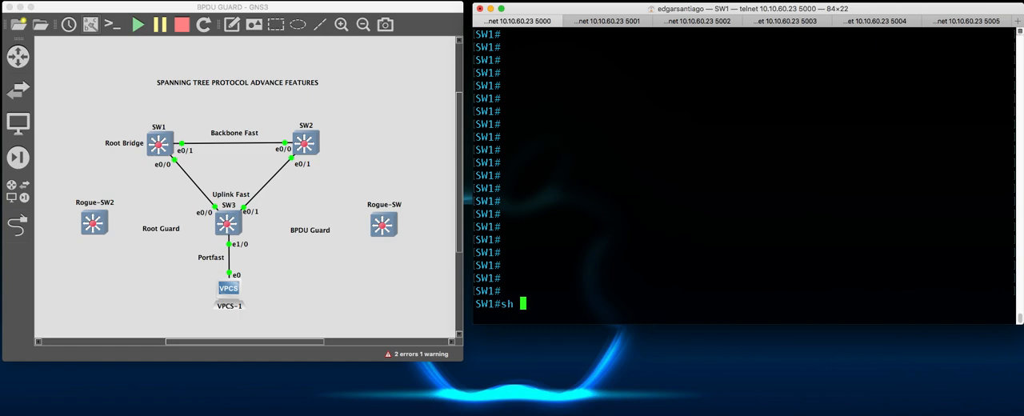
pyautogui.write(' spann')
pyautogui.press('Tab')
pyautogui.write('vln')
pyautogui.press('BackSpace')
pyautogui.write('an 1')
pyautogui.press('Return')
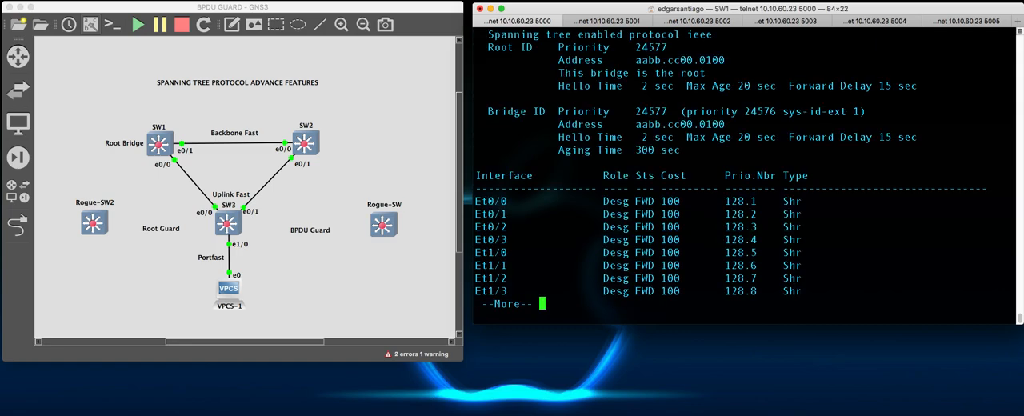
# - Examine the spanning-tree protocol, the Root ID priority and address, the Bridge ID address and the root status in the VLAN 1 output
pyautogui.scroll(1, 622, 95)
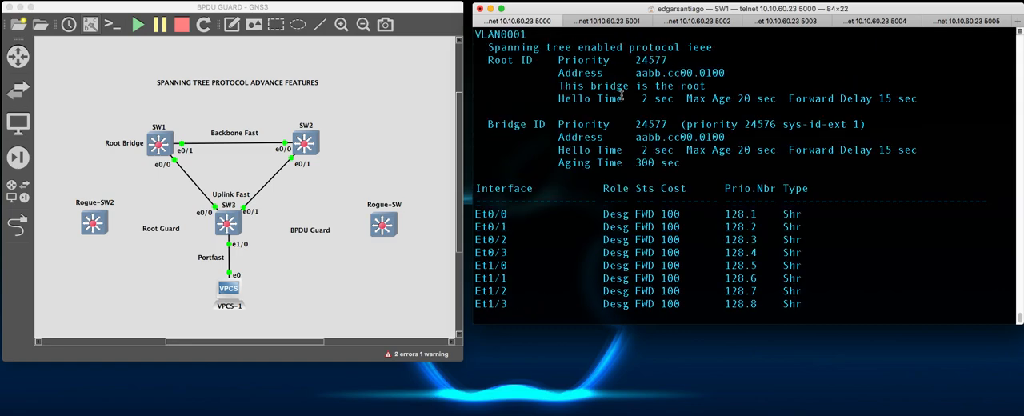
pyautogui.scroll(1, 621, 94)
pyautogui.moveTo(488, 64); pyautogui.dragTo(715, 60)
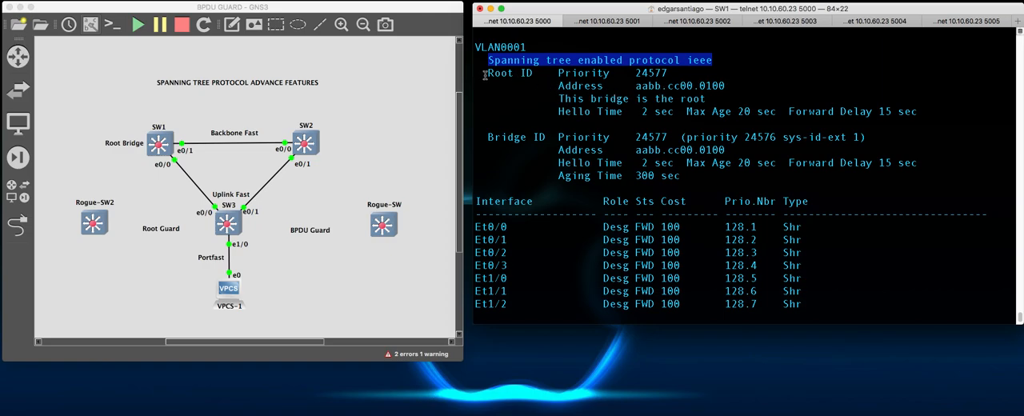
pyautogui.moveTo(488, 75); pyautogui.dragTo(917, 116)
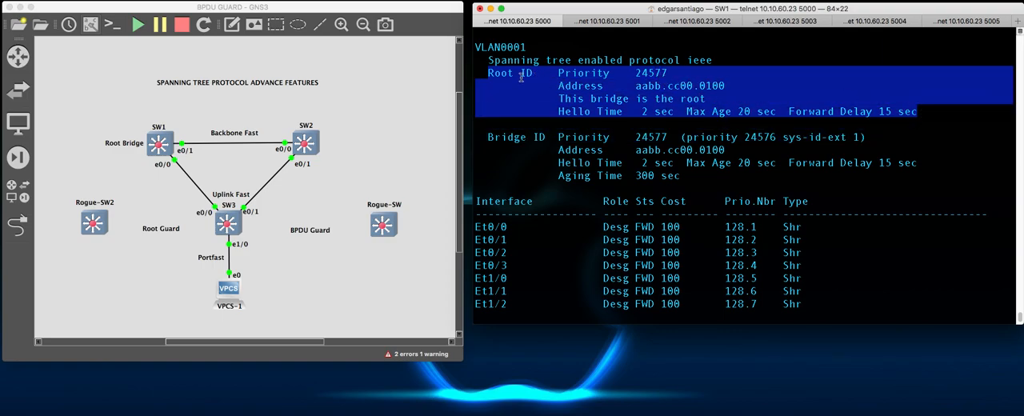
pyautogui.moveTo(552, 77); pyautogui.dragTo(689, 77)
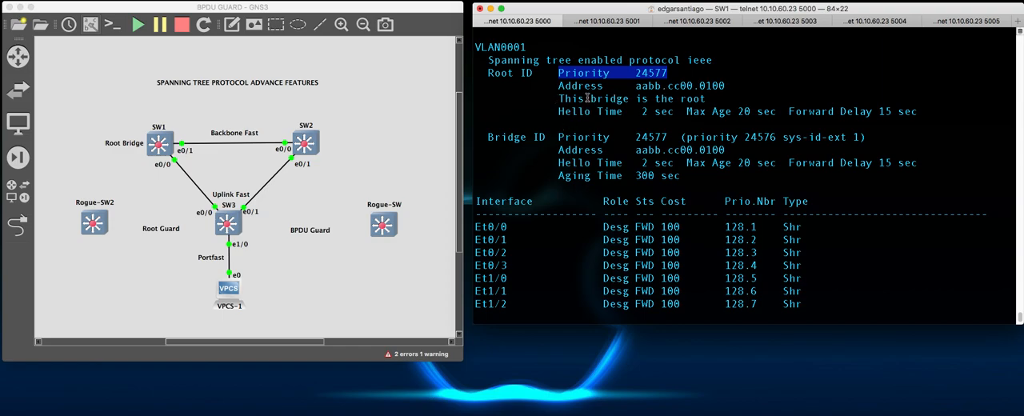
pyautogui.moveTo(559, 85); pyautogui.dragTo(731, 85)
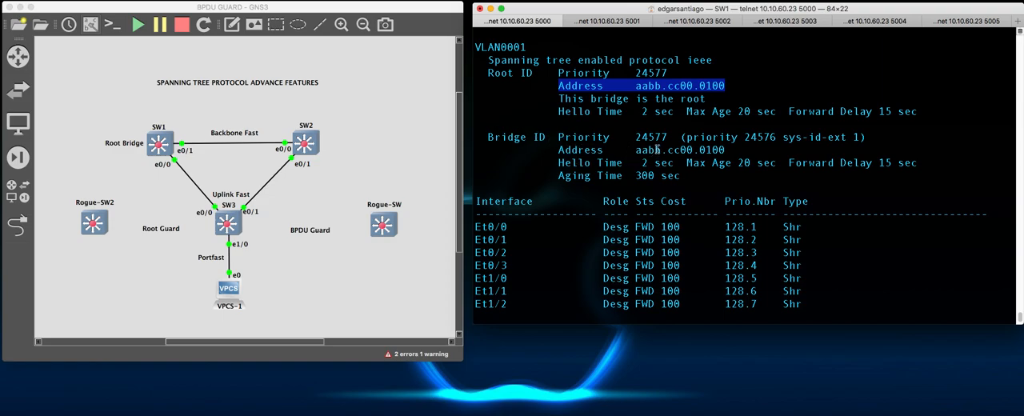
pyautogui.moveTo(636, 149); pyautogui.dragTo(726, 149)
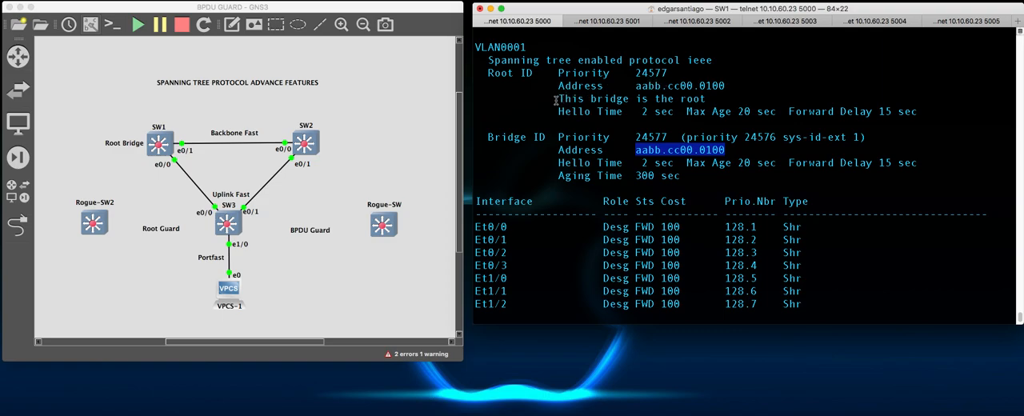
pyautogui.moveTo(557, 99); pyautogui.dragTo(708, 99)
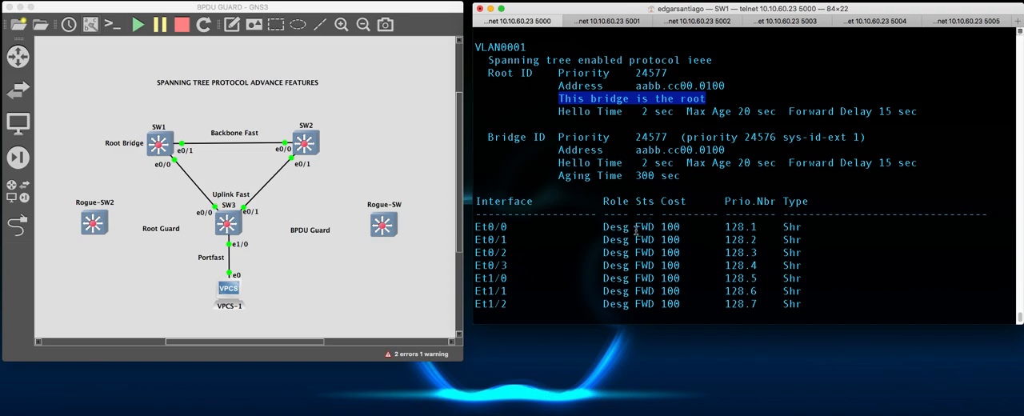
# - Review the Root ID's priority, MAC address, and hello, max age and forward delay timers
pyautogui.moveTo(558, 111); pyautogui.dragTo(626, 113)
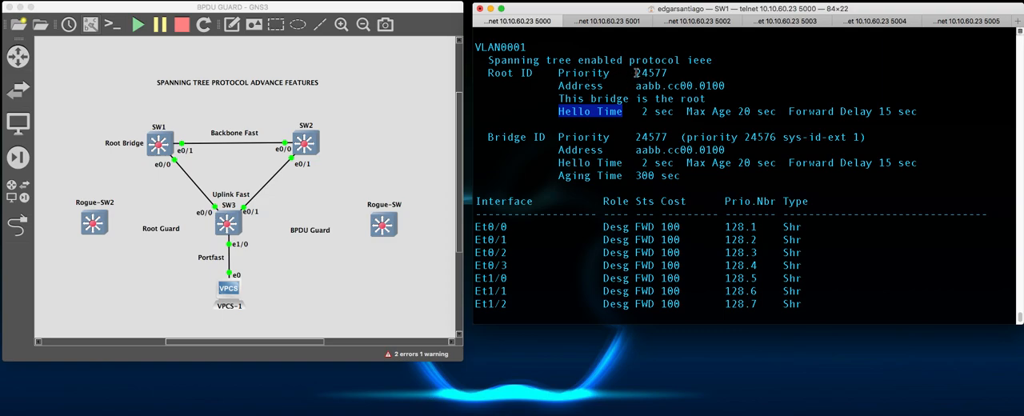
pyautogui.moveTo(634, 73); pyautogui.dragTo(673, 75)
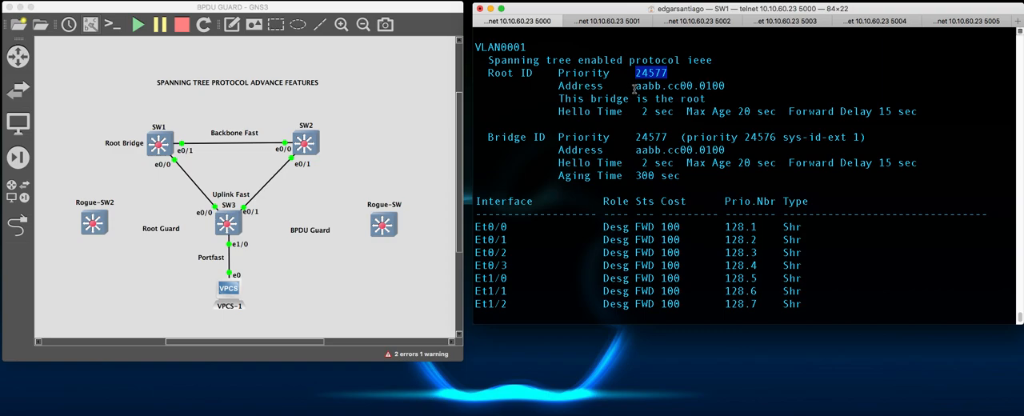
pyautogui.moveTo(636, 88); pyautogui.dragTo(734, 85)
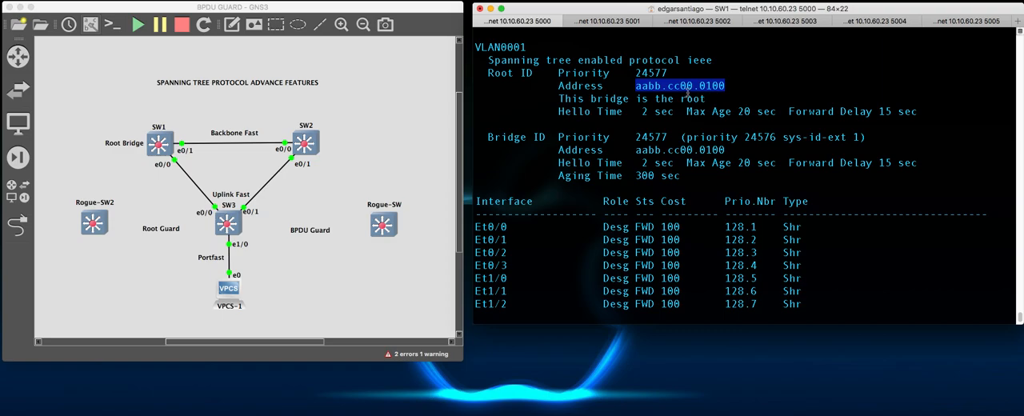
pyautogui.click(712, 95)
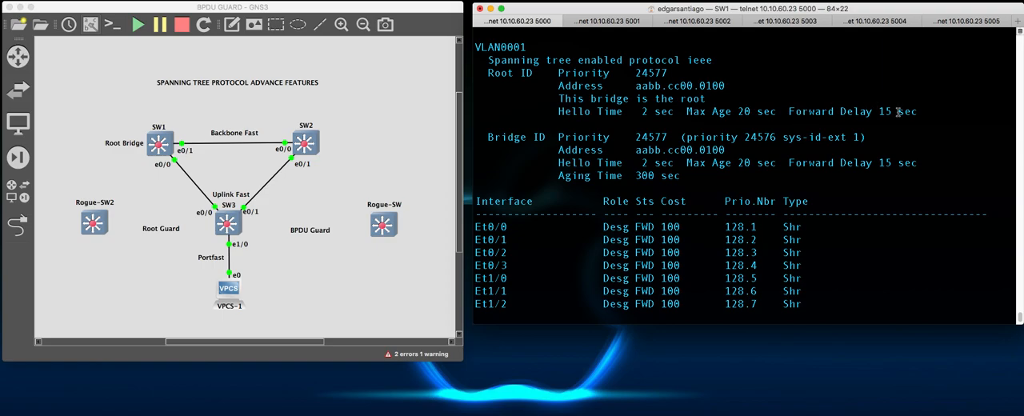
pyautogui.moveTo(925, 110); pyautogui.dragTo(559, 112)
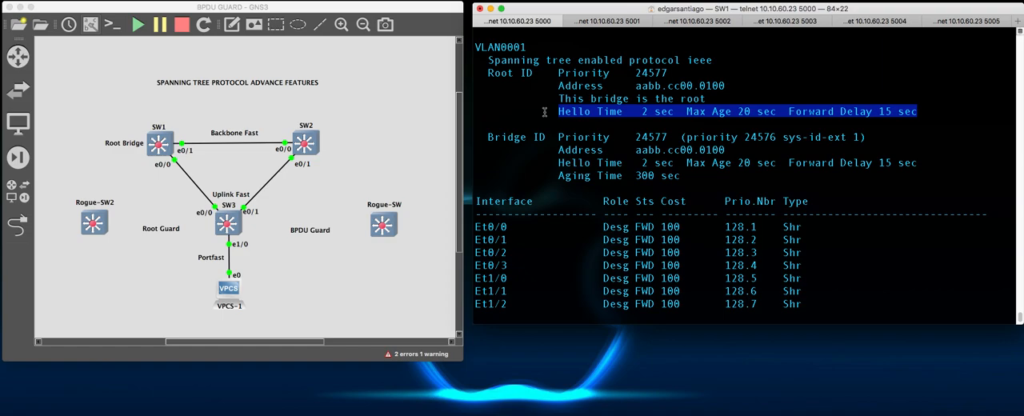
pyautogui.click(548, 149)
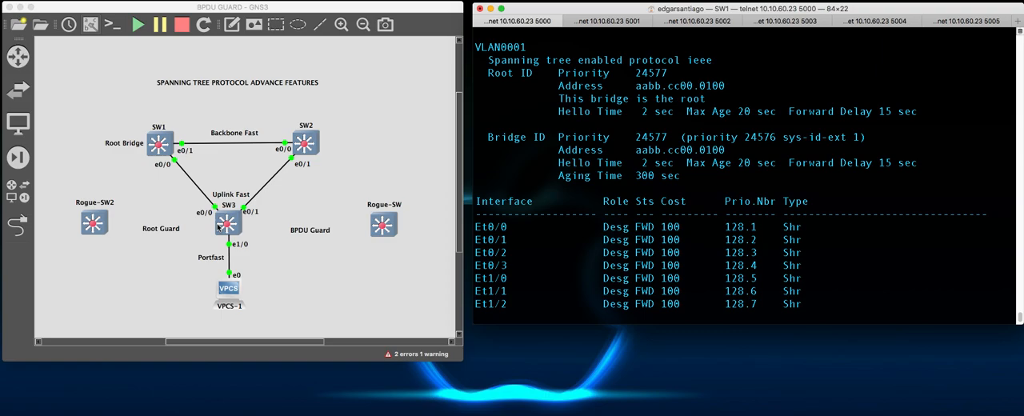
# - Switch to the SW3 console and turn on spanning-tree event debugging
pyautogui.click(698, 20)
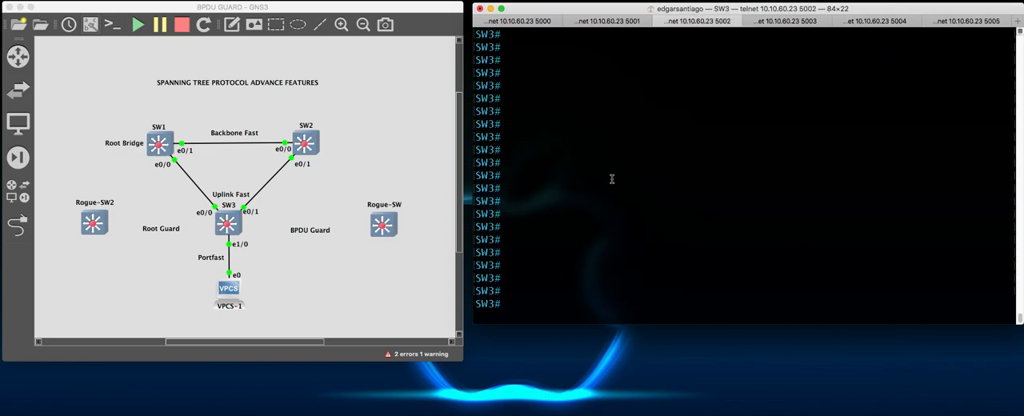
pyautogui.write('debug span')
pyautogui.press('Tab')
pyautogui.write('event')
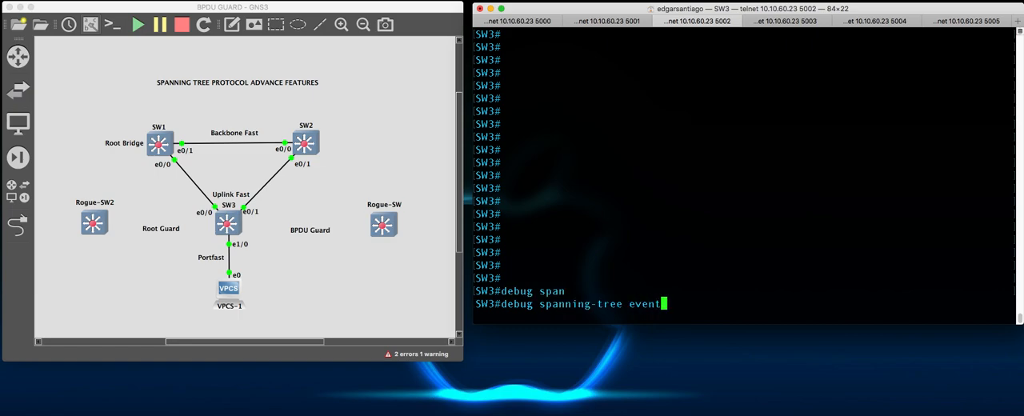
pyautogui.press('Return')
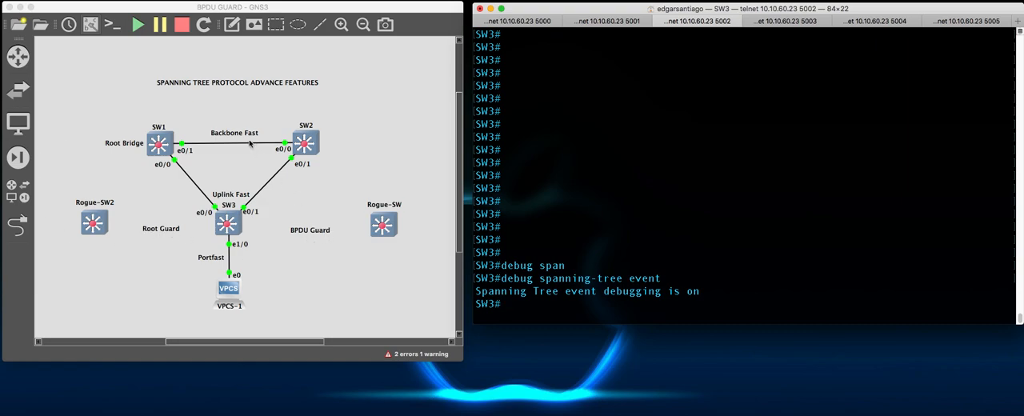
# - Turn on spanning-tree root debugging on SW3
pyautogui.press('Up')
pyautogui.press('BackSpace')
pyautogui.press('BackSpace')
pyautogui.press('BackSpace')
pyautogui.press('BackSpace')
pyautogui.press('BackSpace')
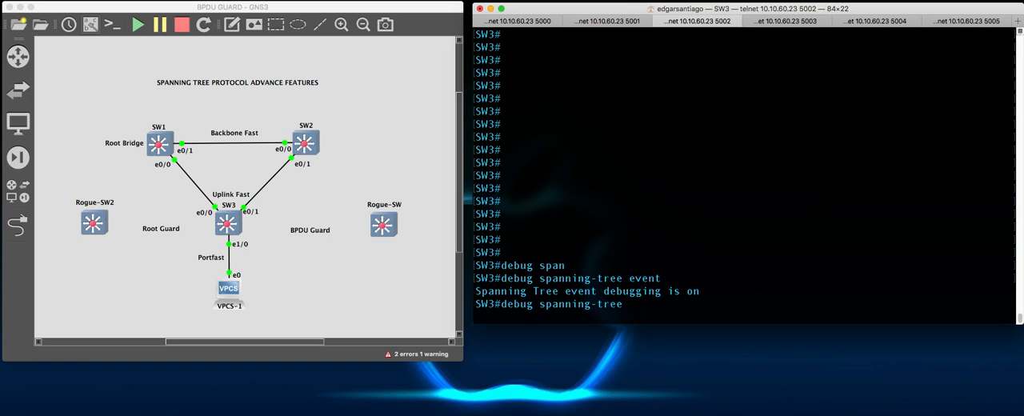
pyautogui.write('root')
pyautogui.press('Return')
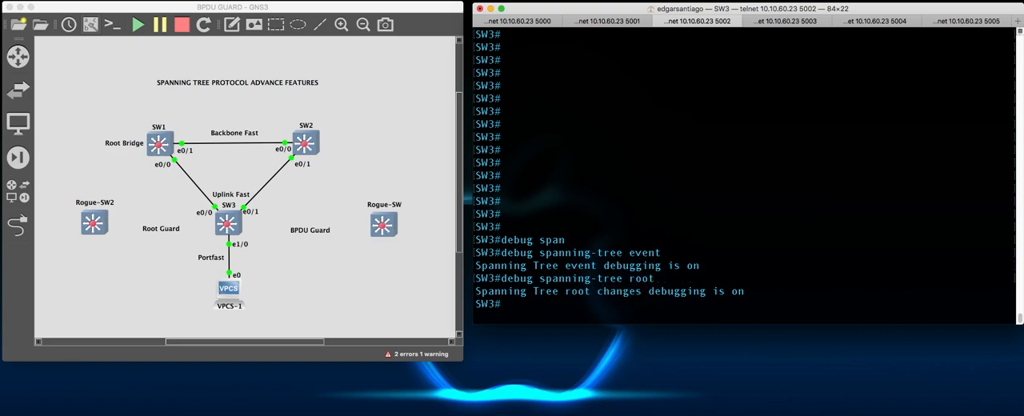
pyautogui.write('end')
pyautogui.press('Return')
pyautogui.press('Return')
pyautogui.press('Return')
pyautogui.press('Return')
pyautogui.press('Return')
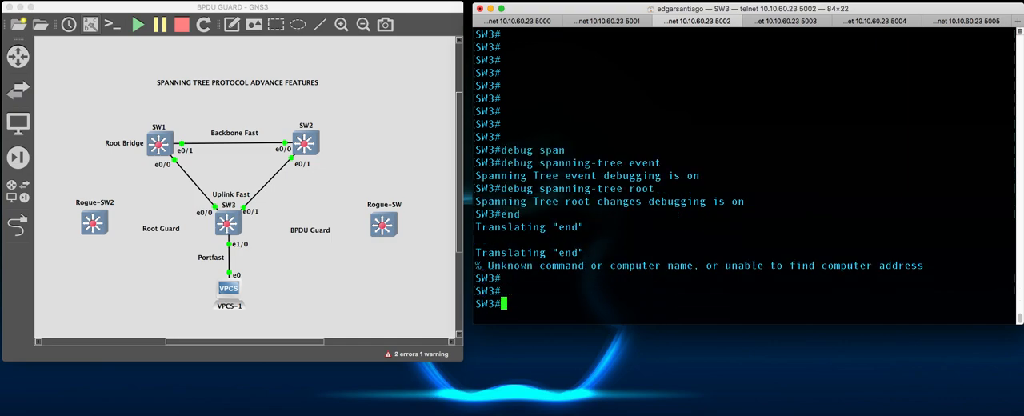
pyautogui.press('Return')
pyautogui.press('Return')
pyautogui.press('Return')
pyautogui.press('Return')
pyautogui.press('Return')
pyautogui.press('Return')
pyautogui.press('Return')
pyautogui.press('Return')
pyautogui.press('Return')
pyautogui.press('Return')
pyautogui.press('Return')
pyautogui.press('Return')
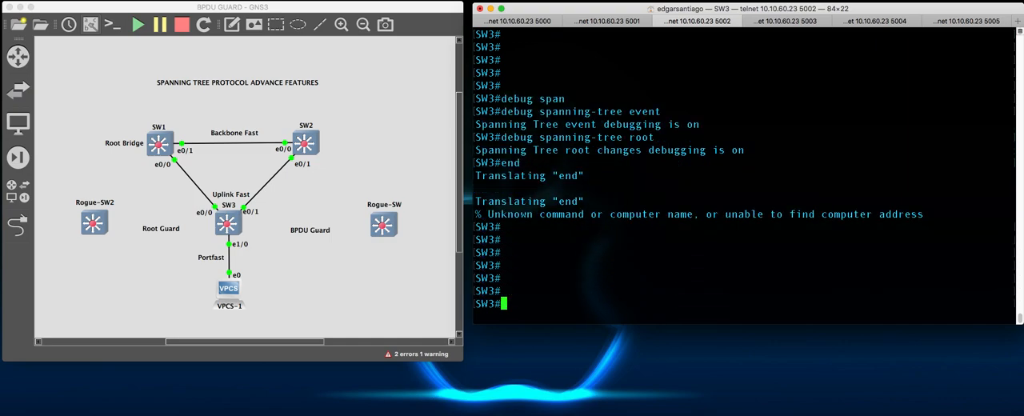
pyautogui.press('Return')
pyautogui.press('Return')
pyautogui.press('Return')
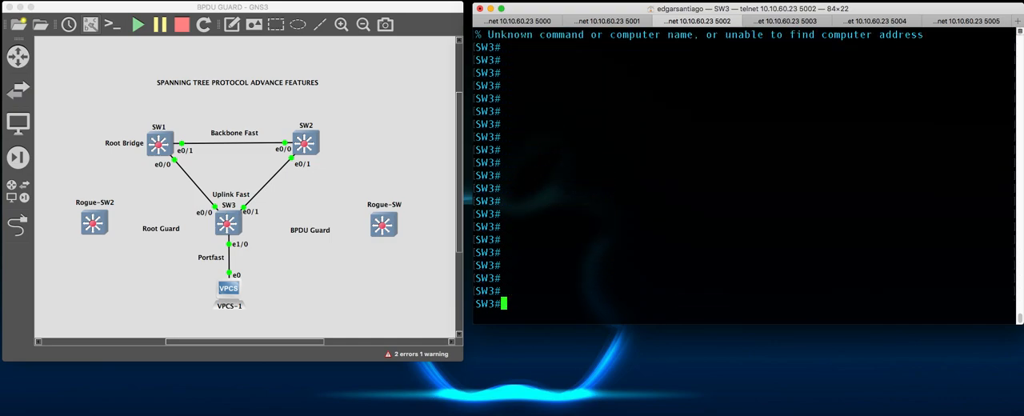
pyautogui.press('Return')
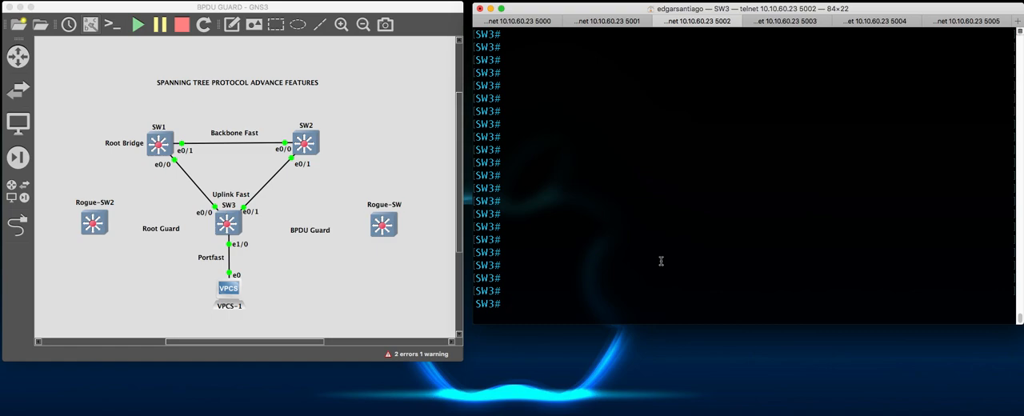
# - Display the brief IP interface list on SW3 and examine the status of Ethernet1/0
pyautogui.write('sh ip int br')
pyautogui.press('Return')
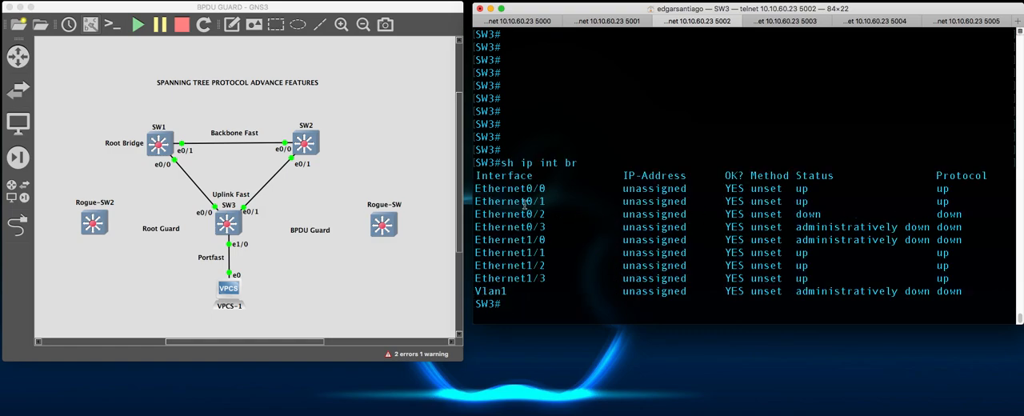
pyautogui.moveTo(516, 238); pyautogui.dragTo(976, 238)
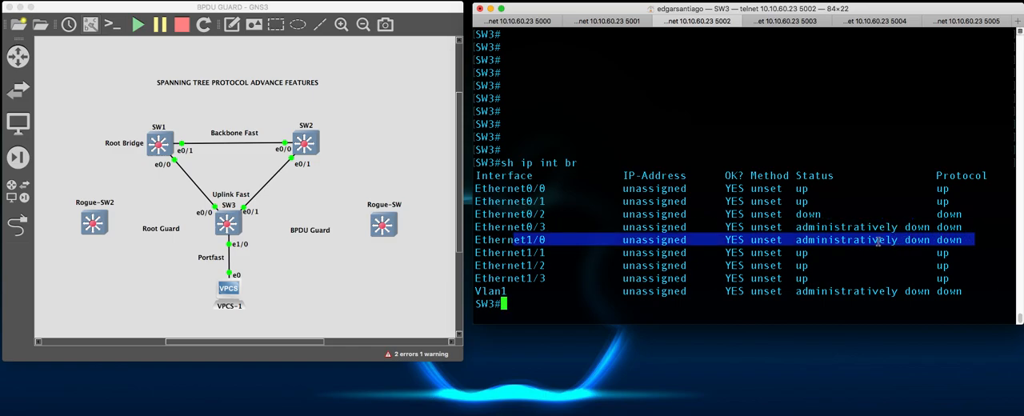
pyautogui.click(871, 272)
# - Enter global configuration mode on SW3, display its MAC address table, and examine the learned entry
pyautogui.write('conf t')
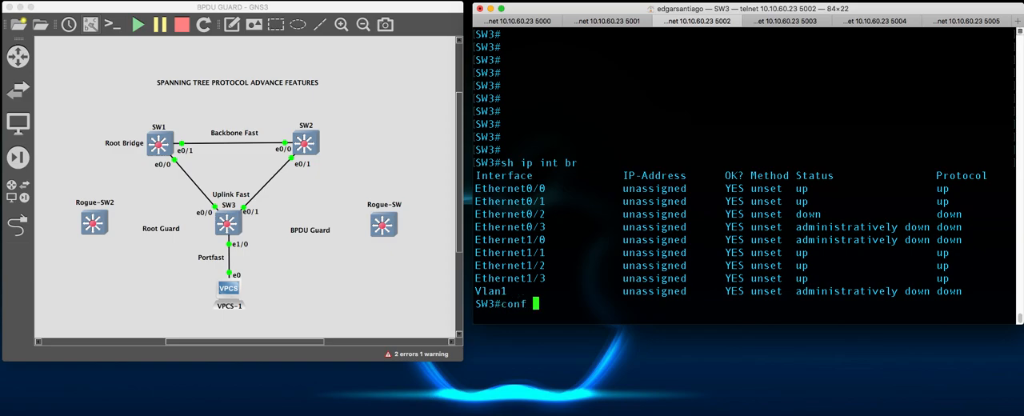
pyautogui.press('Return')
pyautogui.write('do sh')
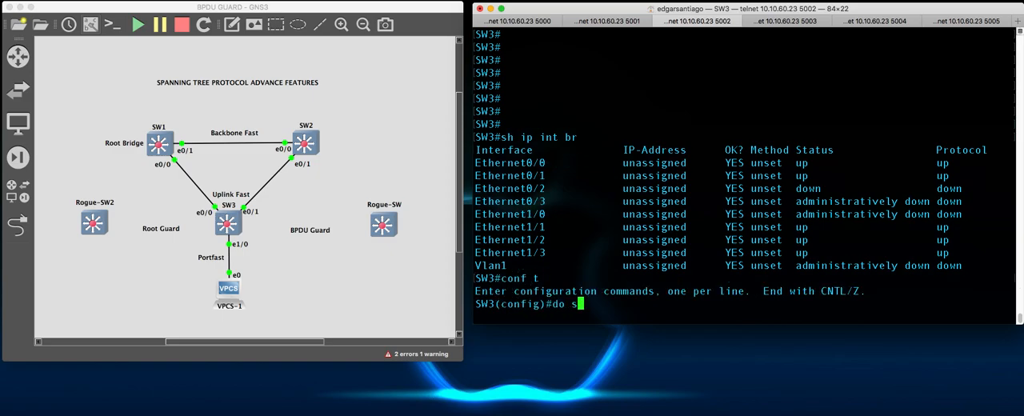
pyautogui.write('mac adre')
pyautogui.press('Tab')
pyautogui.press('BackSpace')
pyautogui.press('BackSpace')
pyautogui.write('dr')
pyautogui.press('Tab')
pyautogui.press('Return')
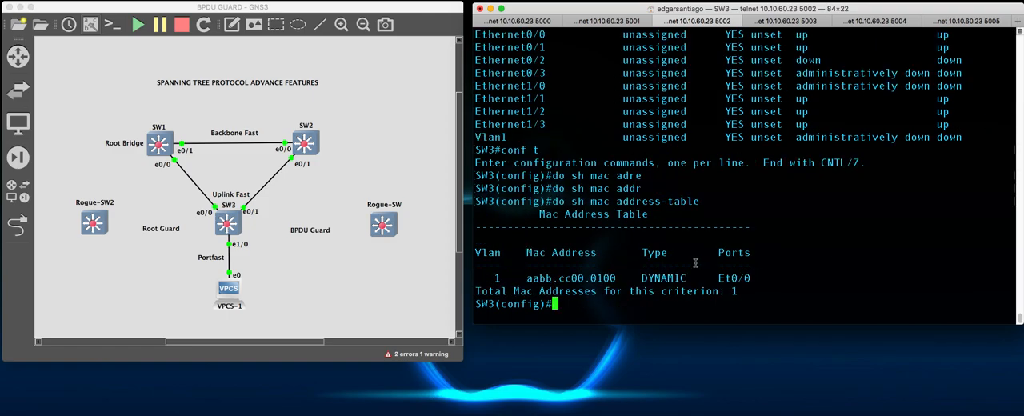
pyautogui.moveTo(489, 278); pyautogui.dragTo(750, 278)
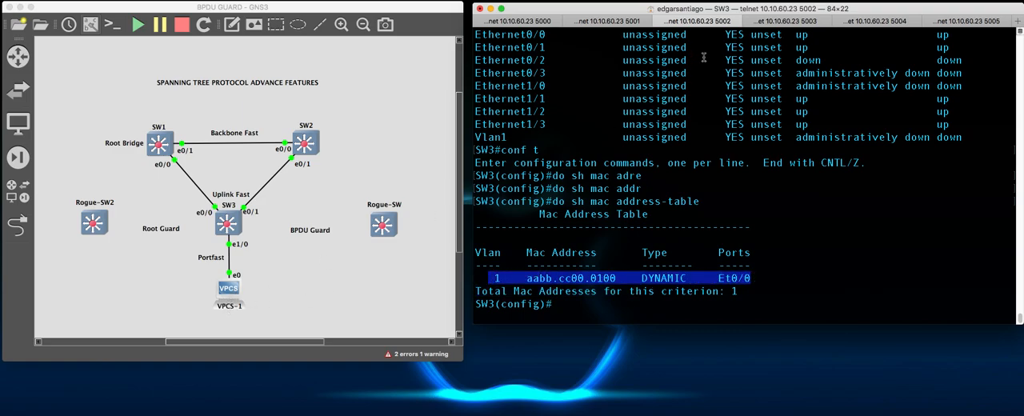
# - Switch to the VPCS-1 console, display its IP settings, and check the host's MAC address
pyautogui.click(787, 21)
pyautogui.click(884, 21)
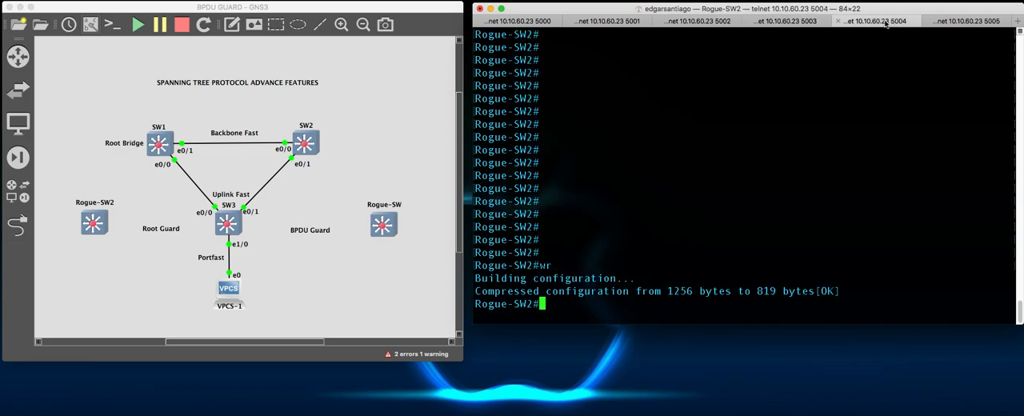
pyautogui.click(981, 23)
pyautogui.write('sh ip')
pyautogui.press('Return')
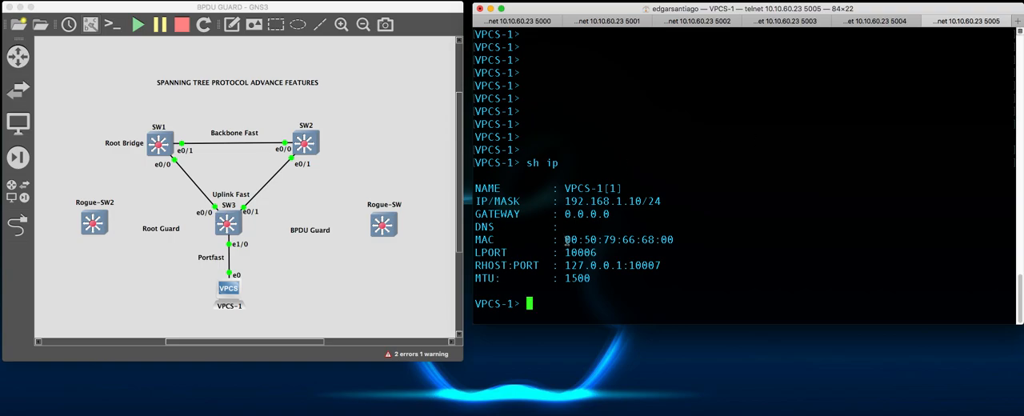
pyautogui.moveTo(563, 240); pyautogui.dragTo(687, 238)
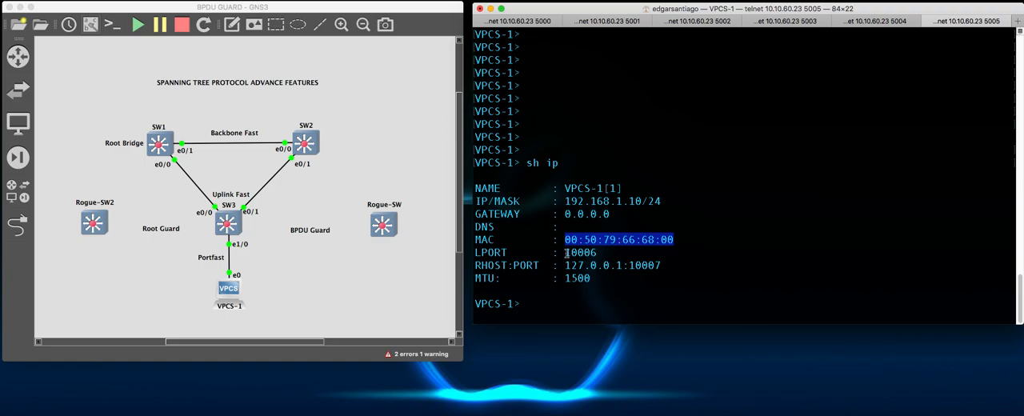
# - Return to the SW3 console and compare the MAC address table entry with the VPCS-1 address
pyautogui.click(717, 24)
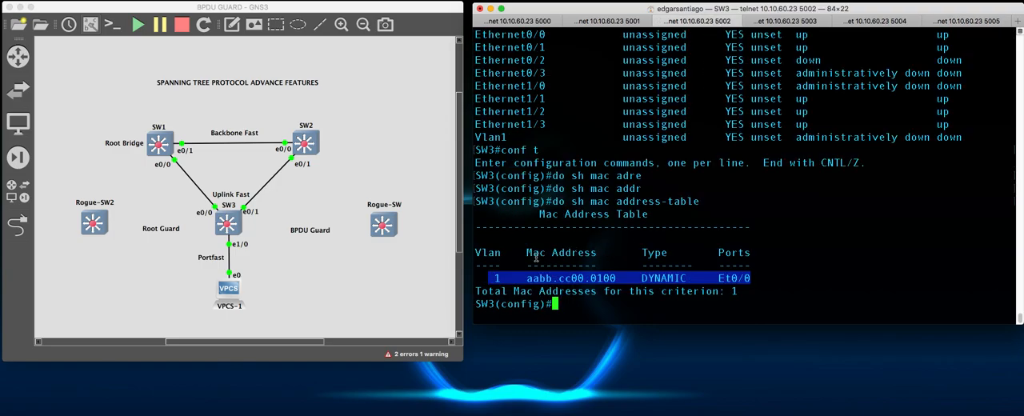
pyautogui.moveTo(494, 281); pyautogui.dragTo(709, 284)
pyautogui.click(703, 290)
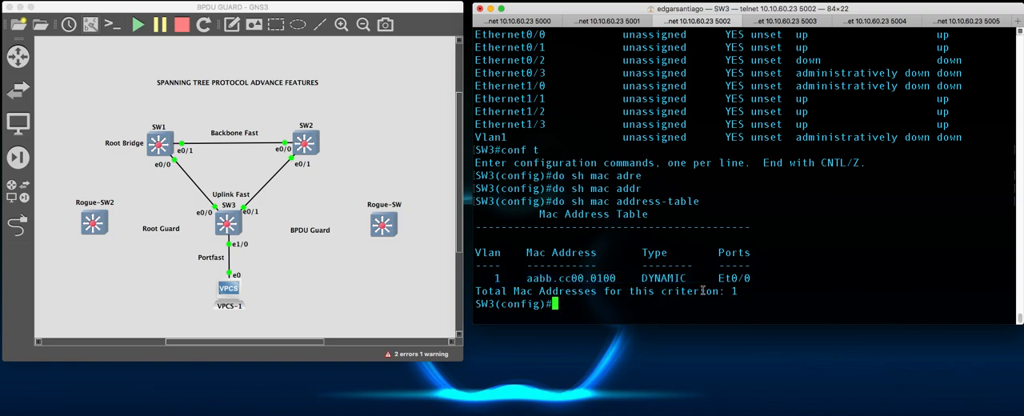
# - Enter interface configuration for Ethernet1/0 on SW3 and bring the port up with no shutdown
pyautogui.write('int e1/0')
pyautogui.press('Return')
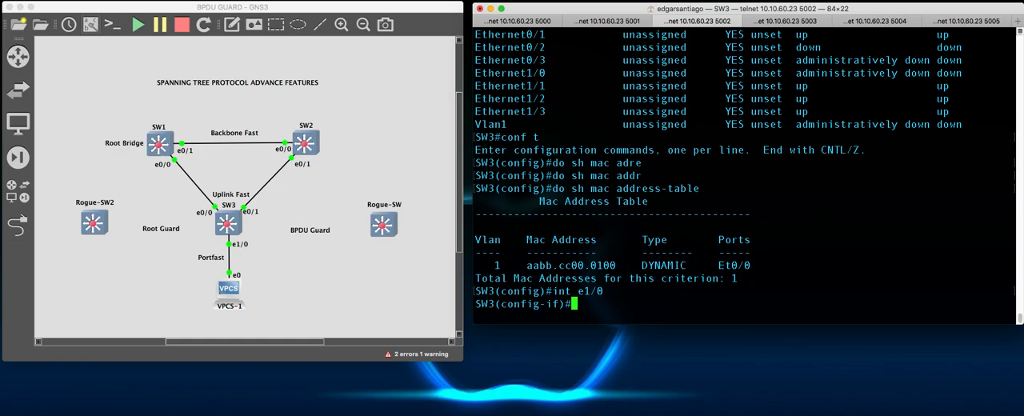
pyautogui.write('no h')
pyautogui.press('Tab')
pyautogui.press('Return')
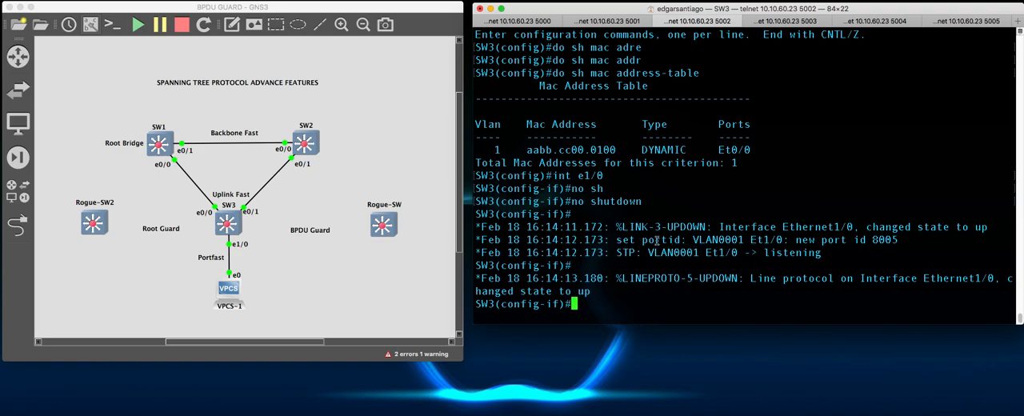
# - Examine the debug messages for Ethernet1/0's transitions through the listening, learning and forwarding states
pyautogui.doubleClick(772, 253)
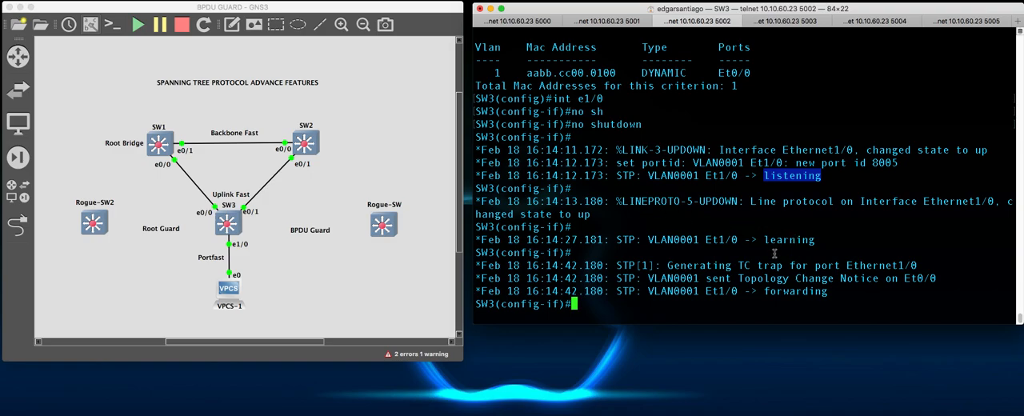
pyautogui.moveTo(766, 241); pyautogui.dragTo(838, 245)
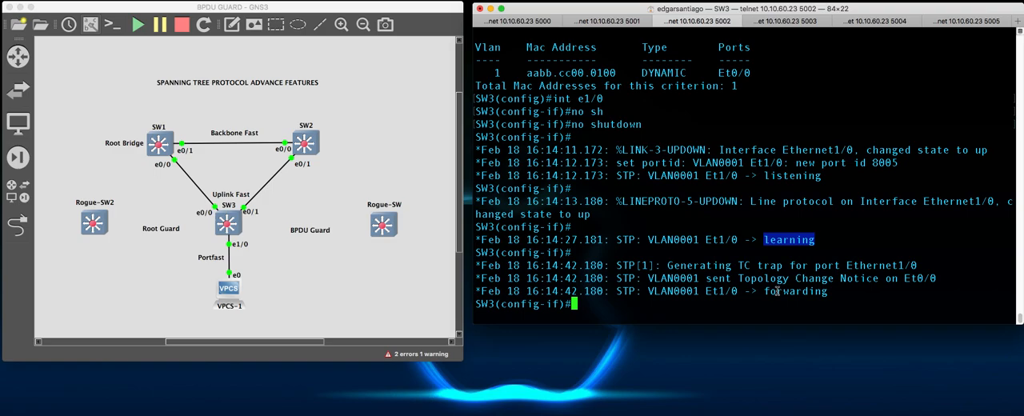
pyautogui.click(634, 302)
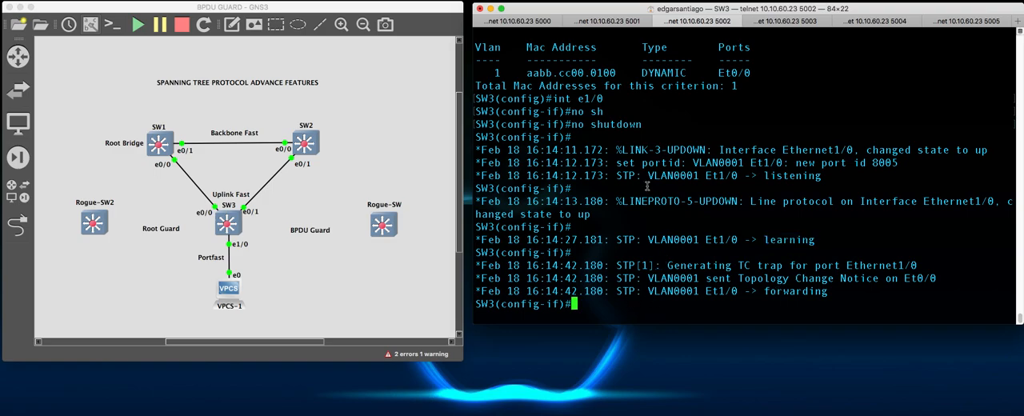
pyautogui.moveTo(476, 164); pyautogui.dragTo(863, 292)
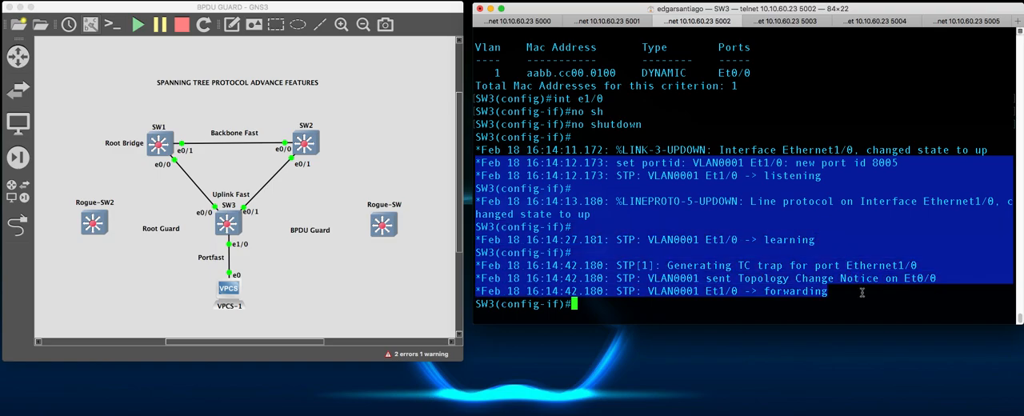
pyautogui.click(571, 182)
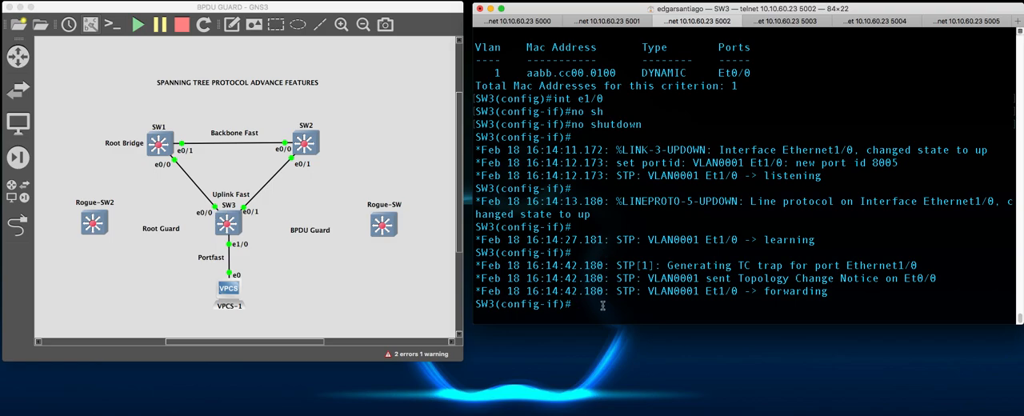
# - Shut down interface Ethernet1/0 on SW3
pyautogui.write('shut')
pyautogui.press('Return')
pyautogui.press('Return')
pyautogui.press('Return')
pyautogui.press('Return')
pyautogui.press('Return')
pyautogui.press('Return')
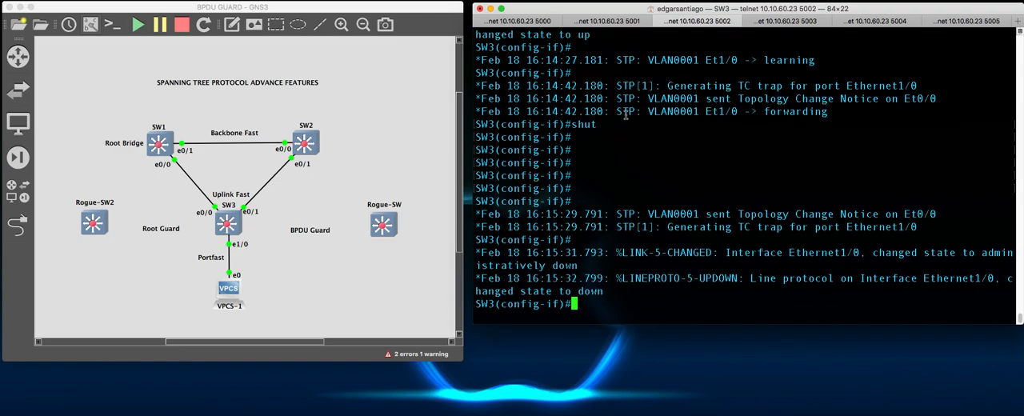
# - Display SW3's MAC address table from interface configuration mode
pyautogui.write('do sh mac addre')
pyautogui.press('Tab')
pyautogui.write('ss')
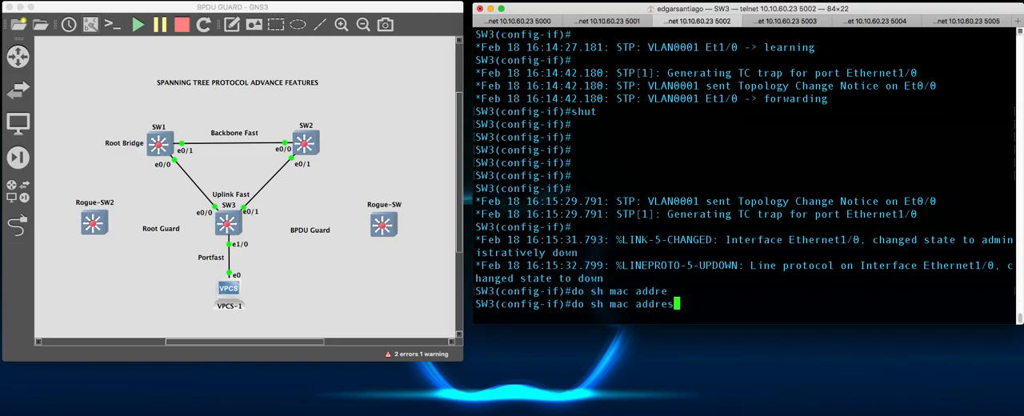
pyautogui.press('Return')
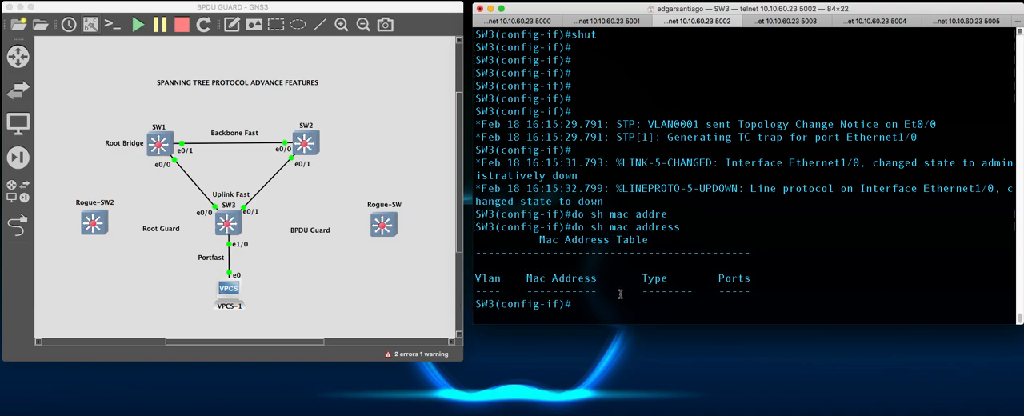
# - Enable spanning-tree portfast on Ethernet1/0 and read the note about non-trunking mode
pyautogui.write('spann')
pyautogui.press('Tab')
pyautogui.write('port')
pyautogui.press('Tab')
pyautogui.write('fas')
pyautogui.press('Tab')
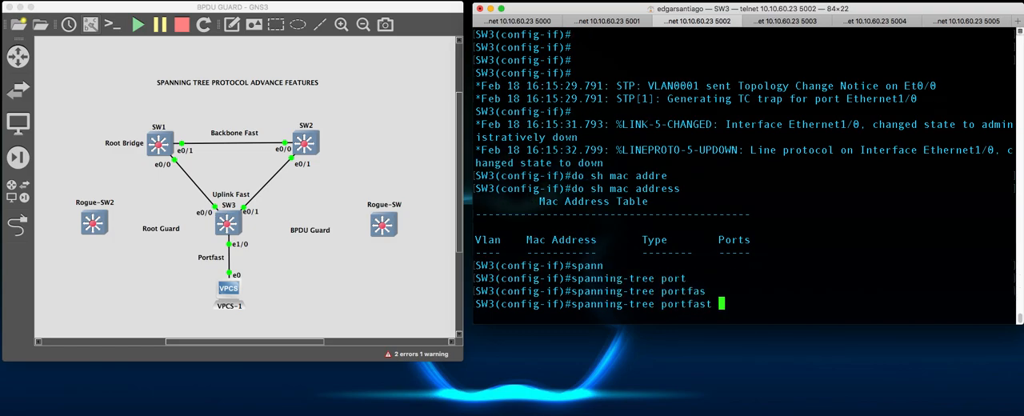
pyautogui.press('Return')
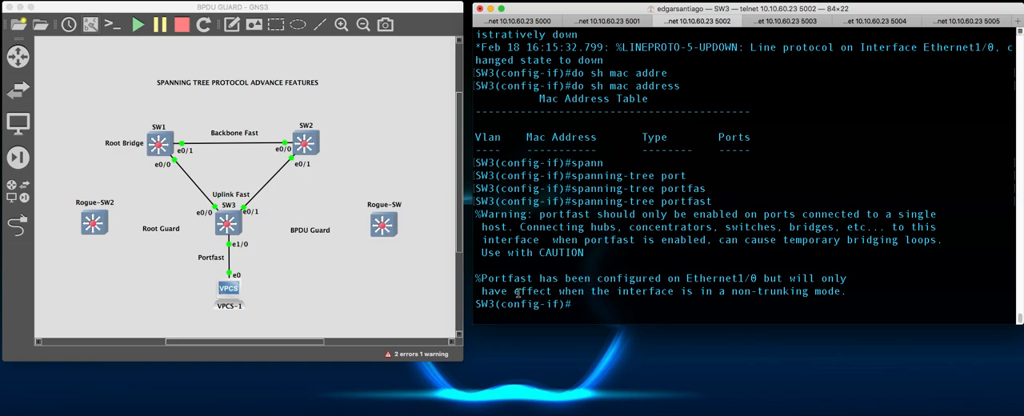
pyautogui.moveTo(482, 291); pyautogui.dragTo(808, 292)
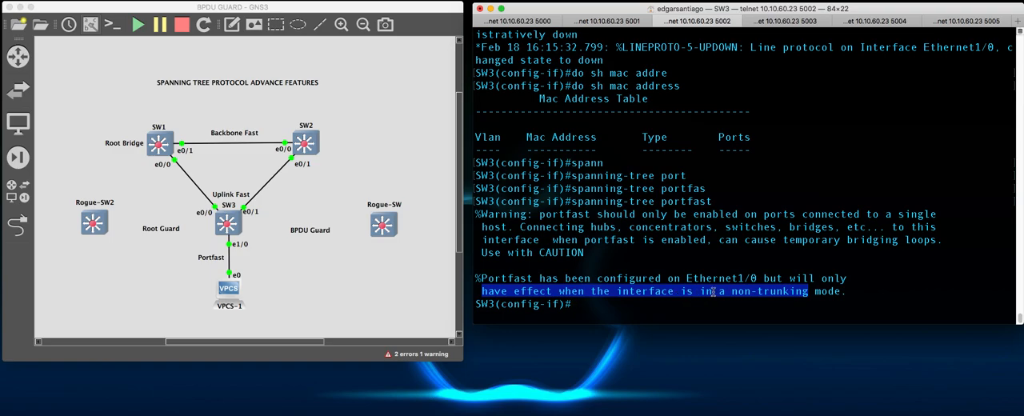
pyautogui.click(858, 293)
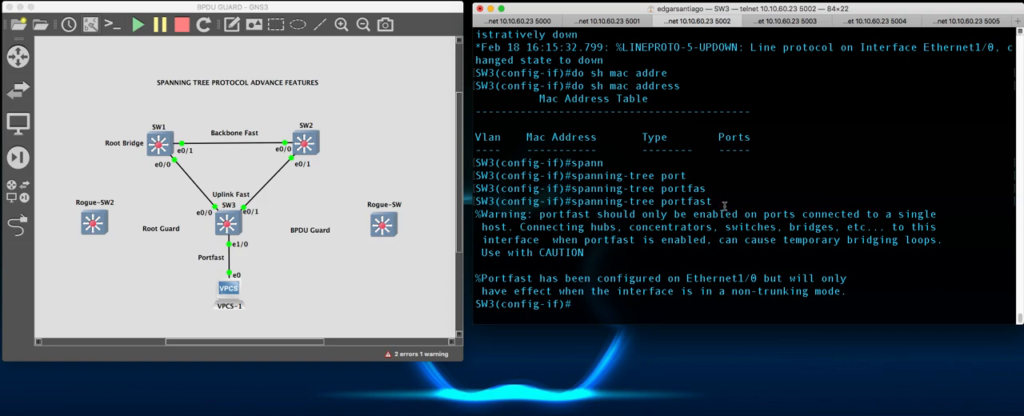
# - Bring Ethernet1/0 back up with no shut to test PortFast
pyautogui.press('Up')
pyautogui.press('Up')
pyautogui.press('Up')
pyautogui.press('Left')
pyautogui.press('Left')
pyautogui.write('no')
pyautogui.press('Return')
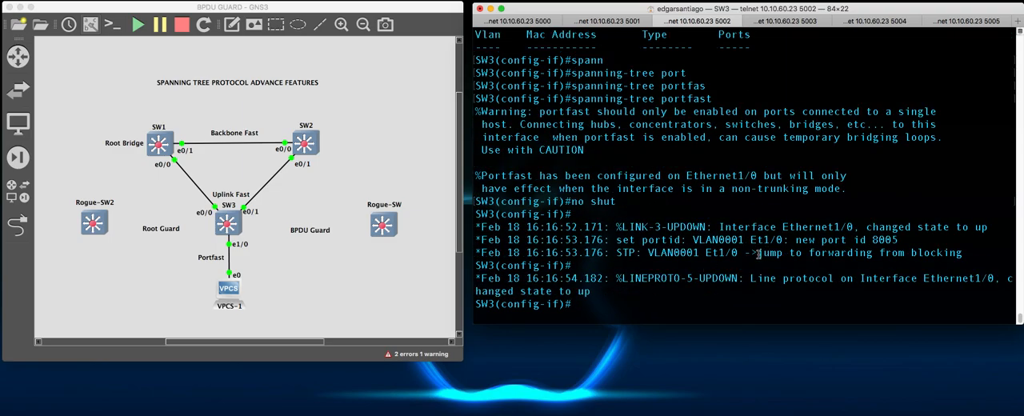
# - Examine the debug message and timestamps for Ethernet1/0's jump from blocking to forwarding
pyautogui.moveTo(757, 253); pyautogui.dragTo(964, 255)
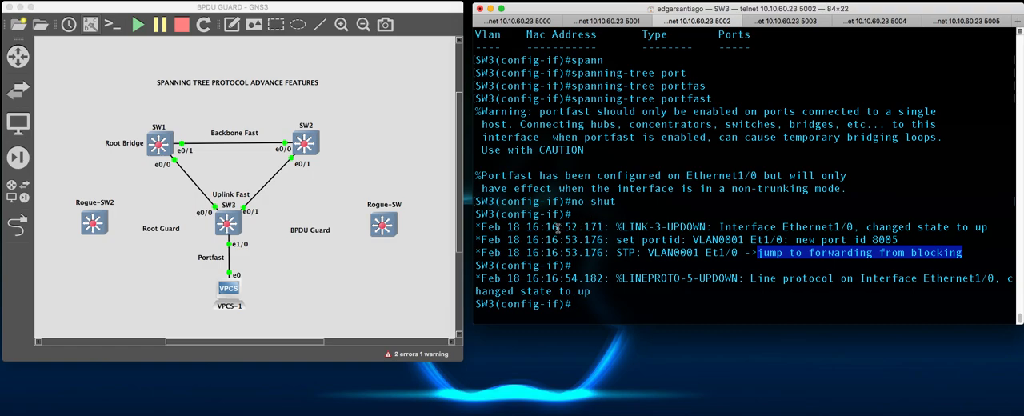
pyautogui.moveTo(560, 227); pyautogui.dragTo(606, 253)
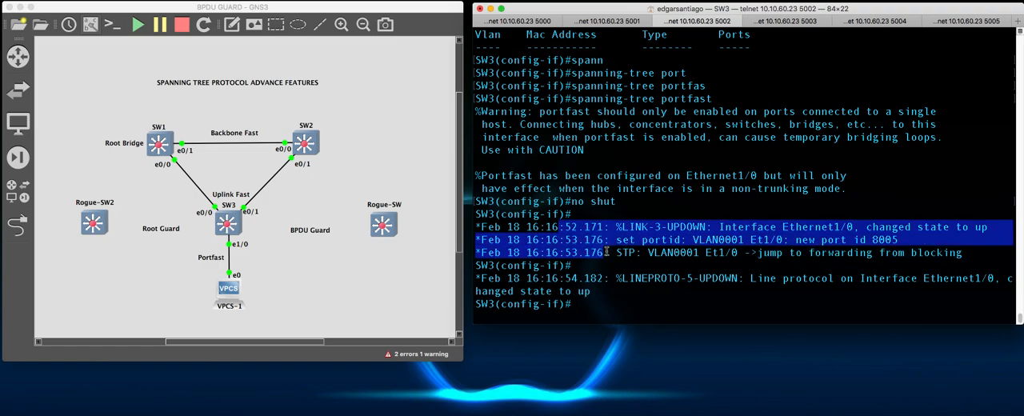
pyautogui.click(584, 225)
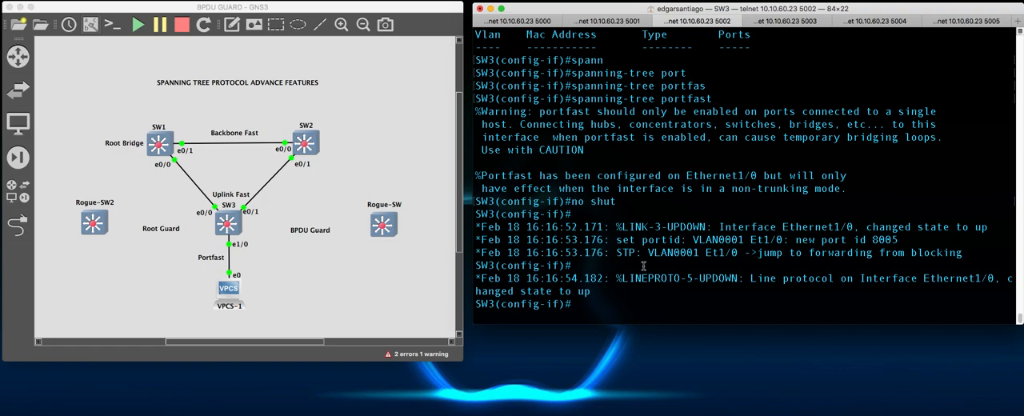
# - Exit configuration mode on SW3 to the privileged EXEC prompt
pyautogui.press('Return')
pyautogui.press('Return')
pyautogui.press('Return')
pyautogui.press('Return')
pyautogui.write('end')
pyautogui.press('Return')
pyautogui.press('Return')
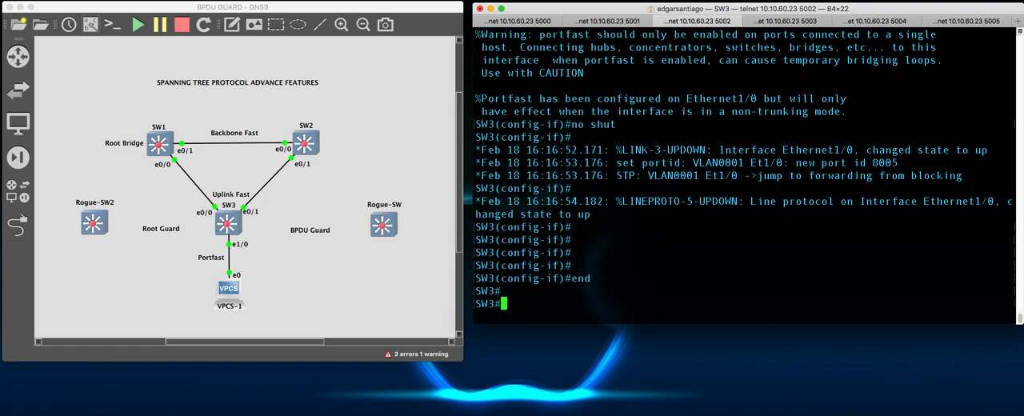
pyautogui.press('Return')
pyautogui.press('Return')
pyautogui.press('Return')
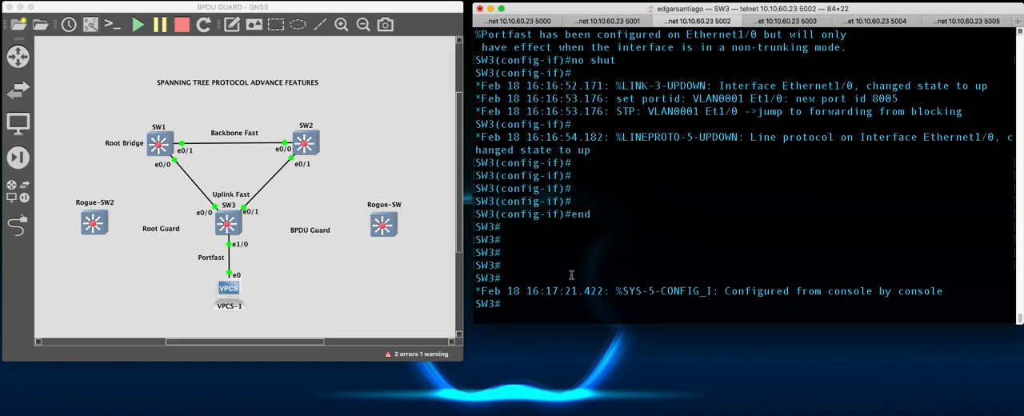
pyautogui.press('Return')
pyautogui.press('Return')
pyautogui.press('Return')
pyautogui.press('Return')
pyautogui.press('Return')
pyautogui.press('Return')
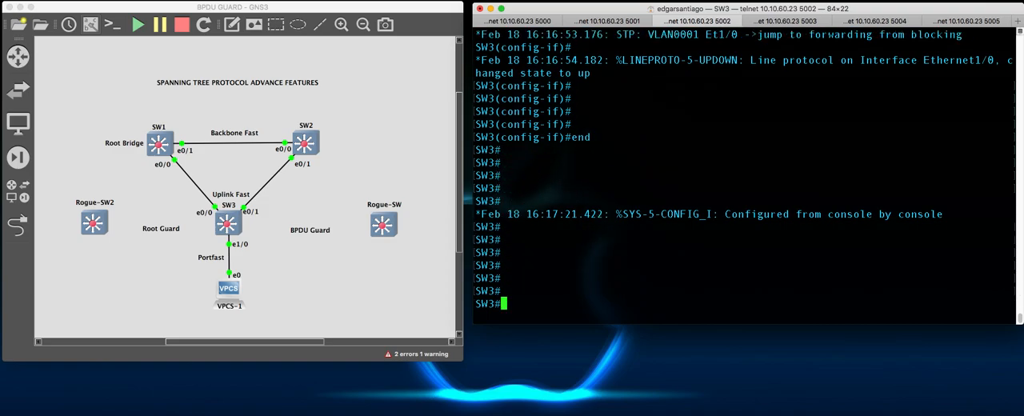
pyautogui.press('Return')
pyautogui.press('Return')
pyautogui.press('Return')
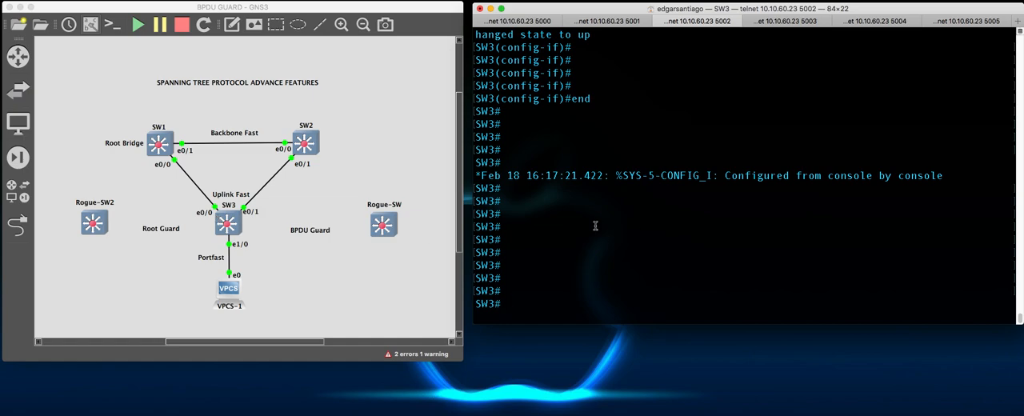
# - Enter global configuration mode on SW3 and enable UplinkFast with spanning-tree uplinkfast
pyautogui.write('conf t')
pyautogui.press('Return')
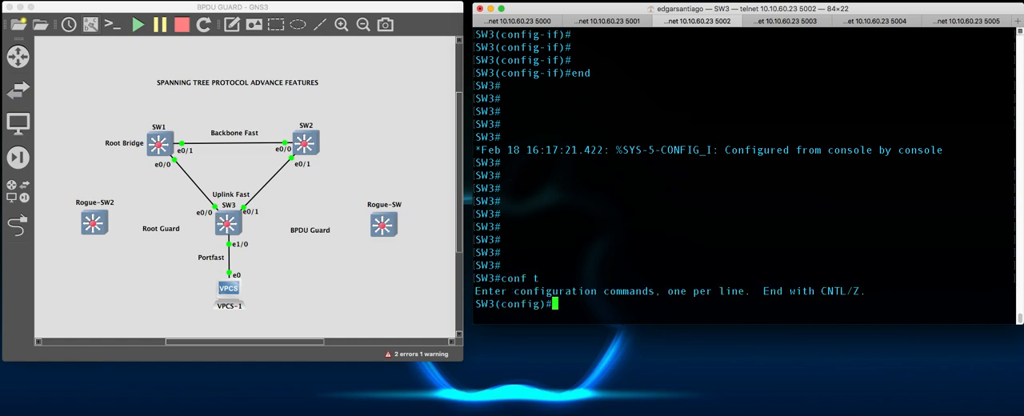
pyautogui.write('span')
pyautogui.press('Tab')
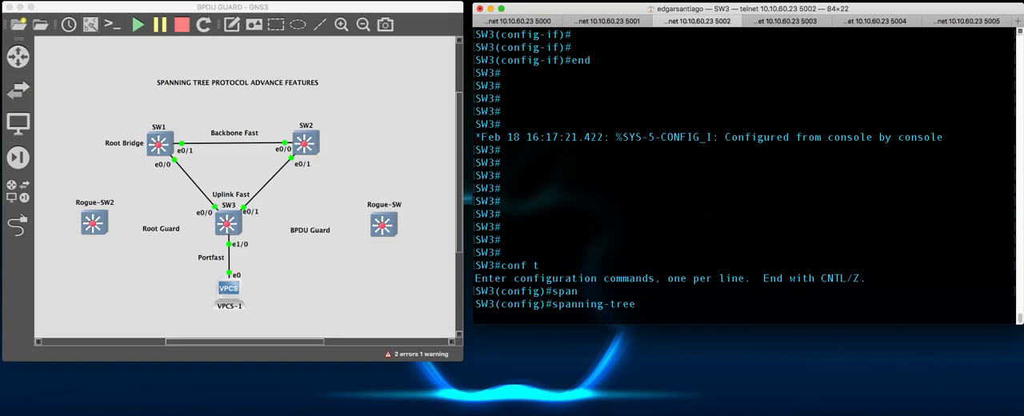
pyautogui.write('uplick')
pyautogui.press('Tab')
pyautogui.press('BackSpace')
pyautogui.press('BackSpace')
pyautogui.press('BackSpace')
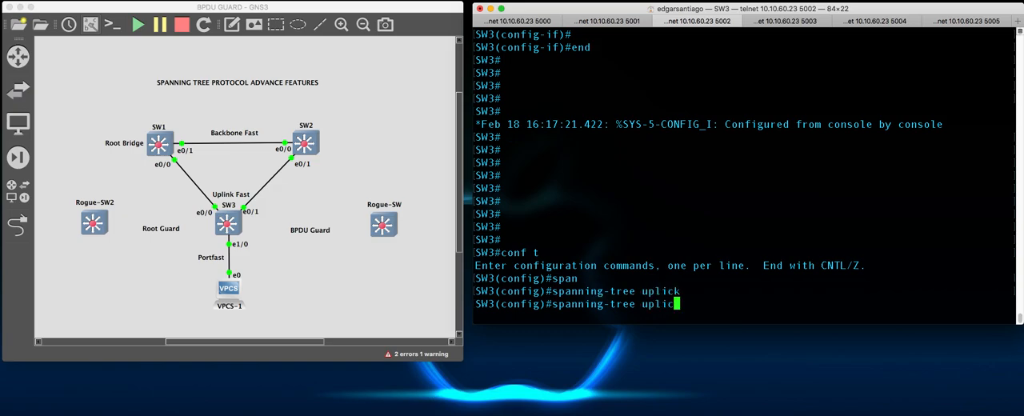
pyautogui.write('ick')
pyautogui.press('Tab')
pyautogui.press('BackSpace')
pyautogui.press('BackSpace')
pyautogui.write('nk')
pyautogui.press('Tab')
pyautogui.write('fast')
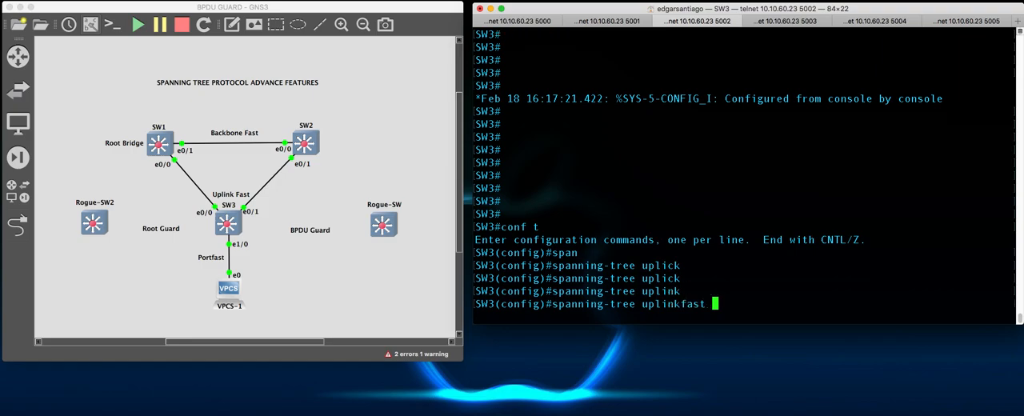
pyautogui.press('Return')
# - Check the configured bridge priority in the debug message, and display SW3's spanning-tree details for VLAN 1 from configuration mode
pyautogui.write('end')
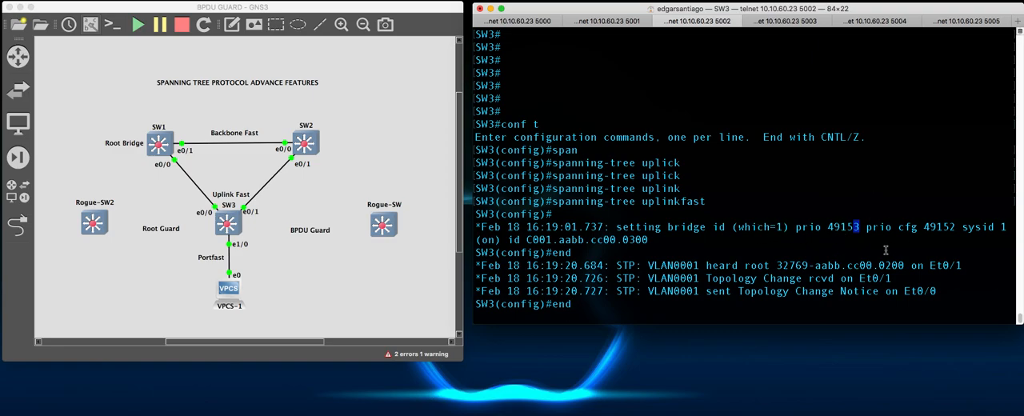
pyautogui.doubleClick(943, 227)
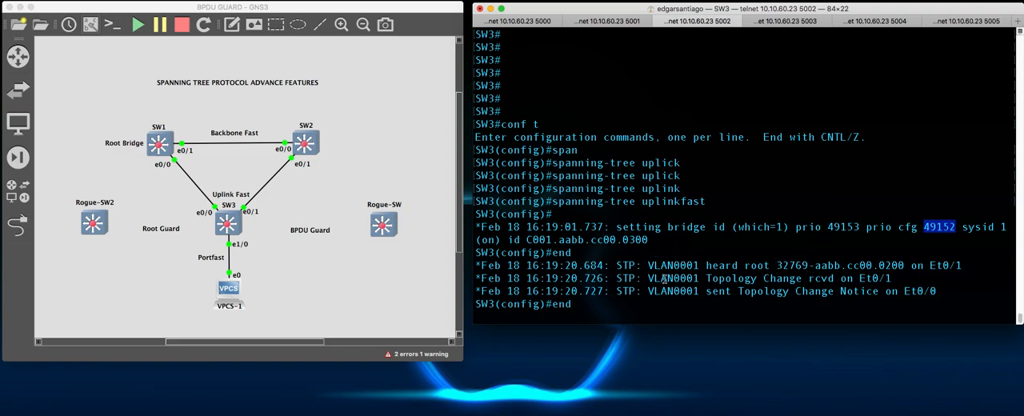
pyautogui.press('BackSpace')
pyautogui.press('BackSpace')
pyautogui.press('BackSpace')
pyautogui.write('do sh span vlan')
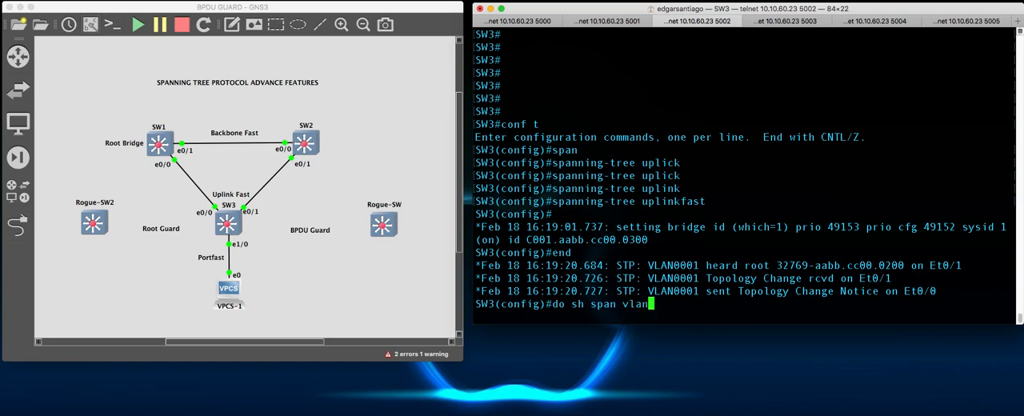
pyautogui.press('Return')
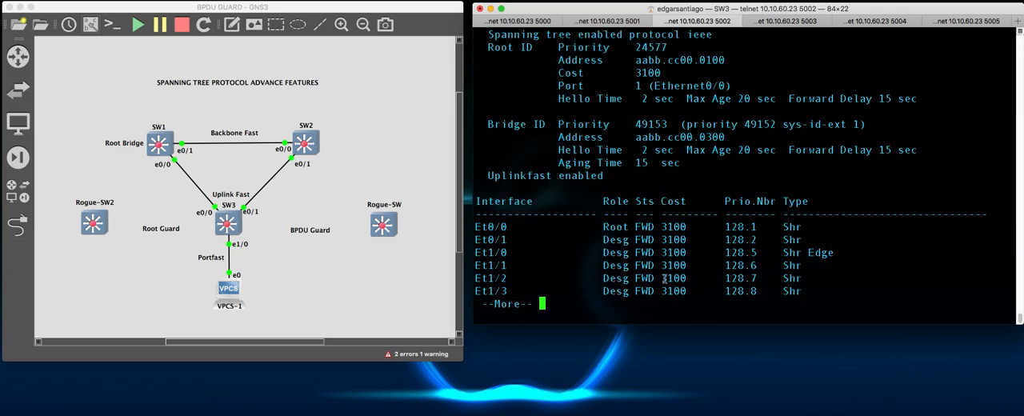
# - Examine the cost, role and status of Et0/0 in SW3's spanning-tree output
pyautogui.moveTo(662, 228); pyautogui.dragTo(686, 228)
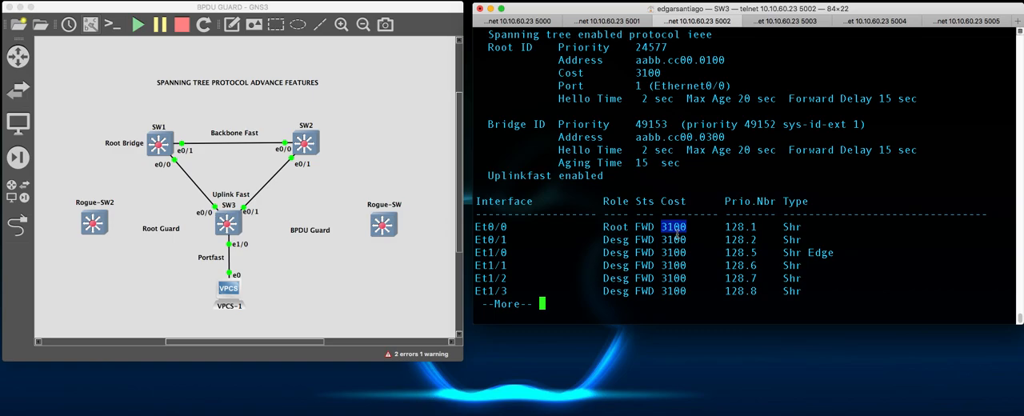
pyautogui.click(719, 248)
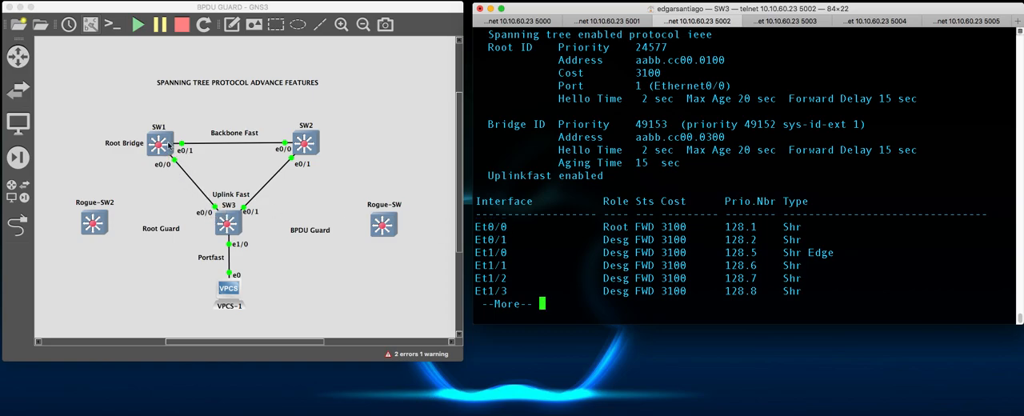
pyautogui.moveTo(603, 227); pyautogui.dragTo(626, 228)
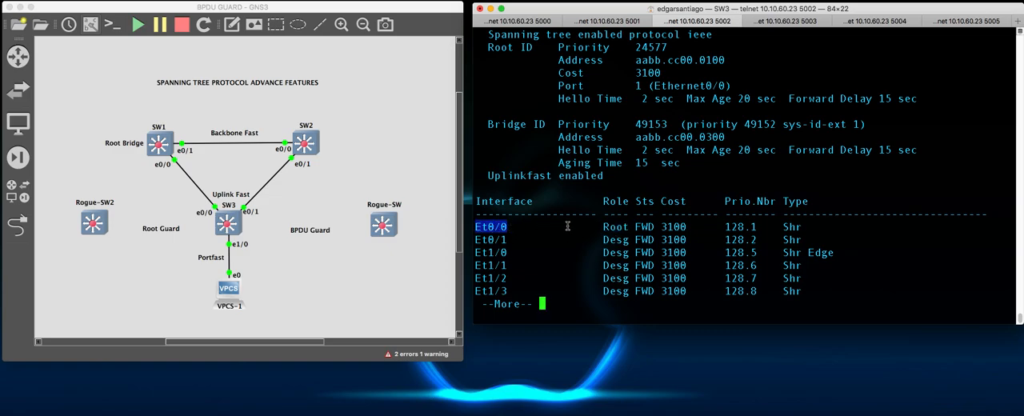
pyautogui.click(605, 231)
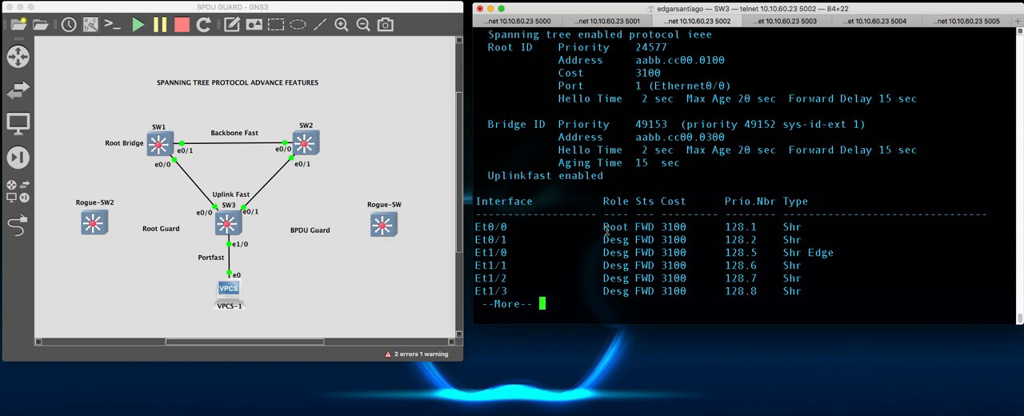
pyautogui.moveTo(636, 227); pyautogui.dragTo(655, 228)
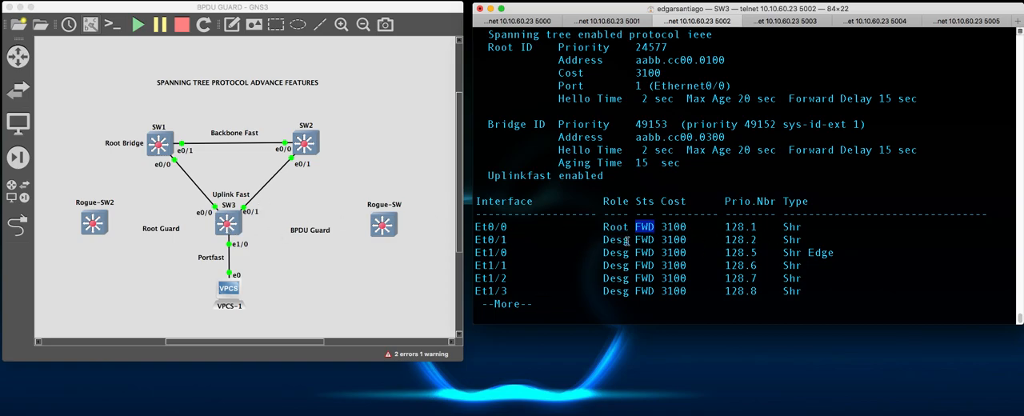
# - Rerun do sh span vlan 1 on SW3 and examine the row for Et0/1
pyautogui.scroll(2, 654, 236)
pyautogui.scroll(-2, 655, 236)
pyautogui.press('Up')
pyautogui.press('Up')
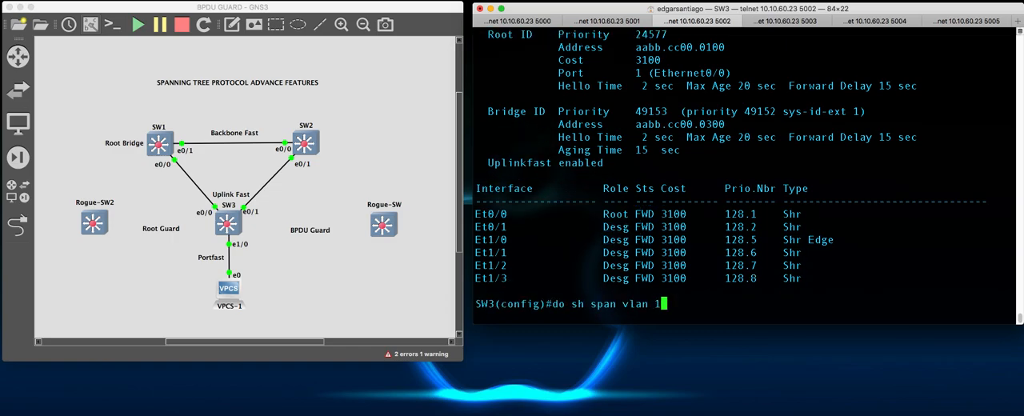
pyautogui.press('Return')
pyautogui.press('Up')
pyautogui.press('Up')
pyautogui.press('Return')
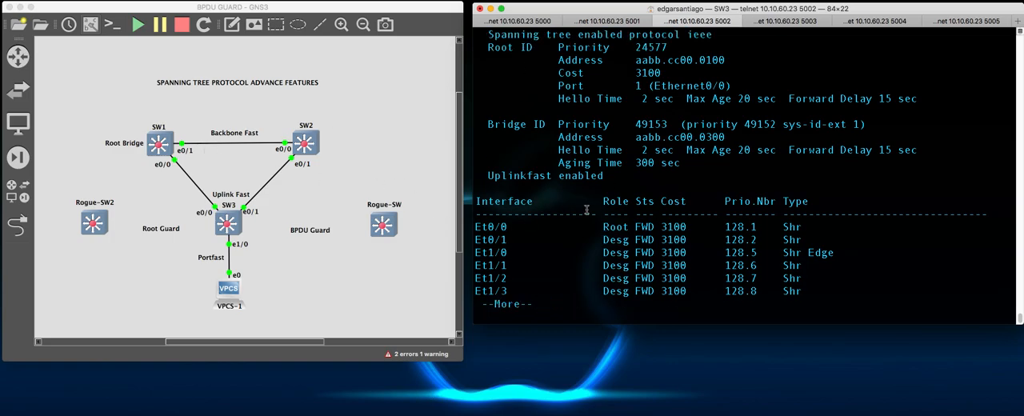
pyautogui.moveTo(475, 239); pyautogui.dragTo(792, 238)
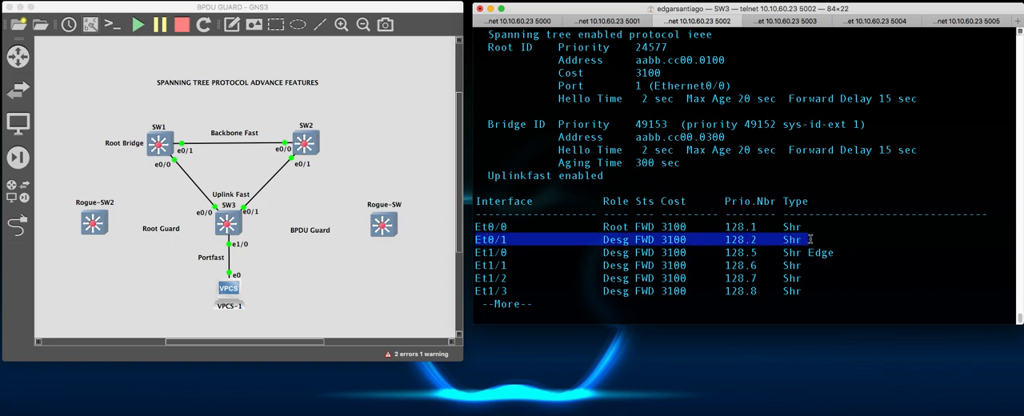
pyautogui.click(780, 246)
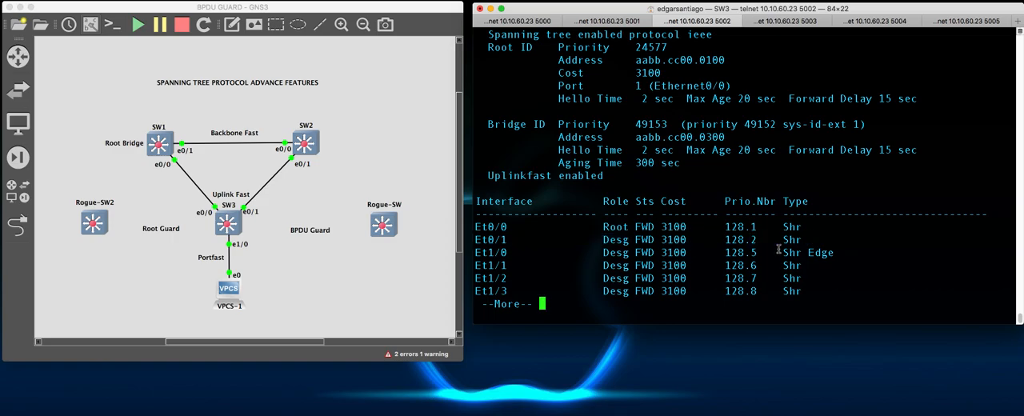
# - Display the brief interface status on SW2 with sh ip int br
pyautogui.click(602, 22)
pyautogui.write('sh ')
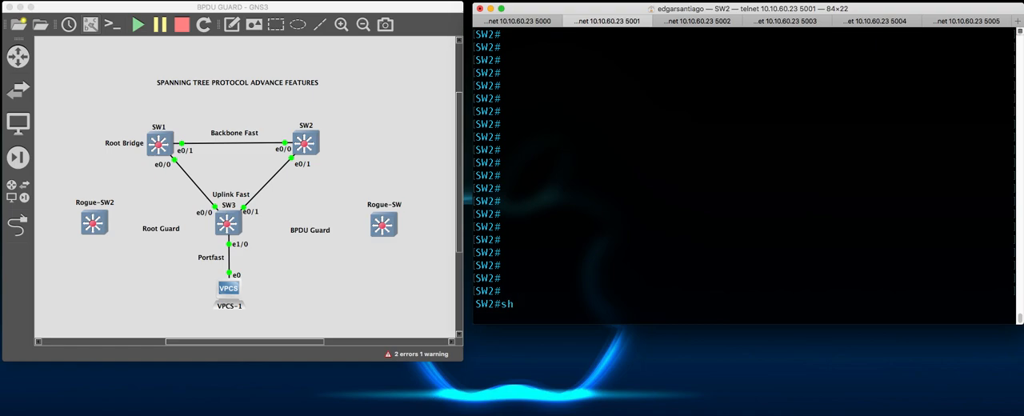
pyautogui.write('sp')
pyautogui.press('BackSpace')
pyautogui.press('BackSpace')
pyautogui.write('int')
pyautogui.press('BackSpace')
pyautogui.press('BackSpace')
pyautogui.press('BackSpace')
pyautogui.press('BackSpace')
pyautogui.write('ip int br')
pyautogui.press('Return')
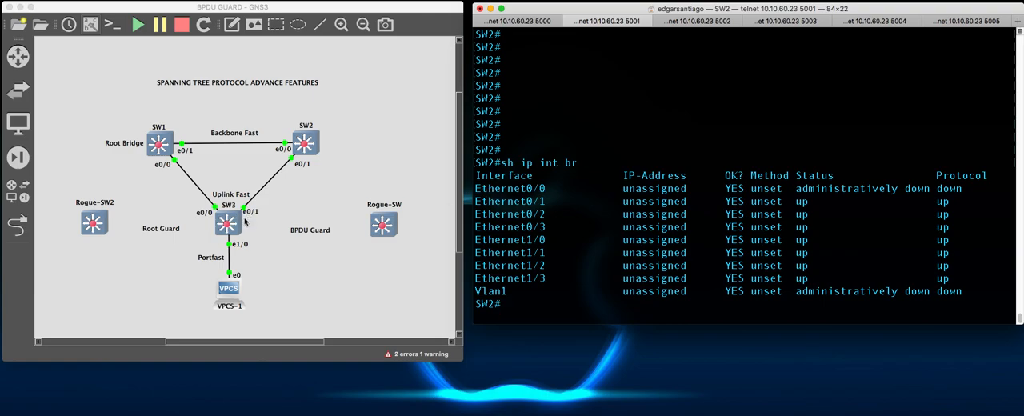
# - Close SW3's paged output and bring up Ethernet0/0 on SW2 with no shut
pyautogui.click(696, 24)
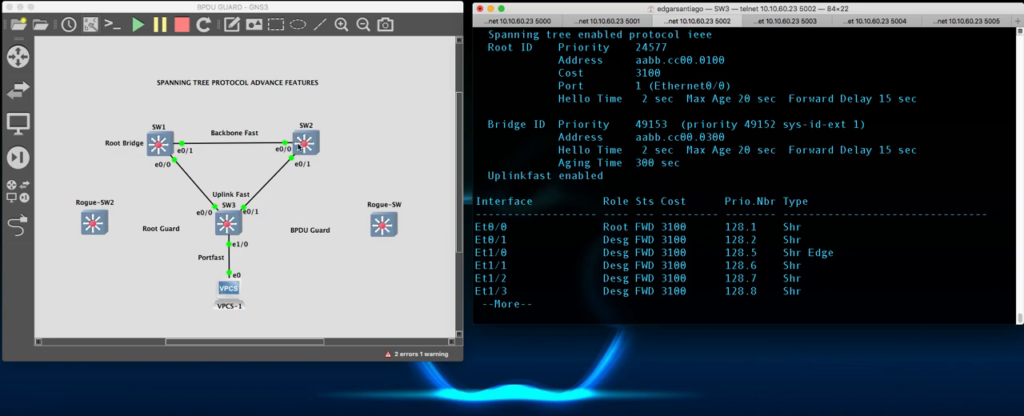
pyautogui.press('q')
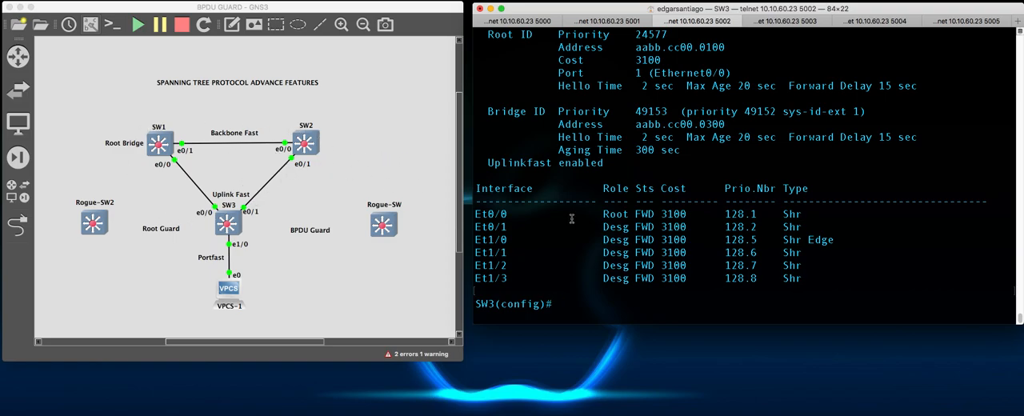
pyautogui.click(613, 21)
pyautogui.write('conf t')
pyautogui.press('Return')
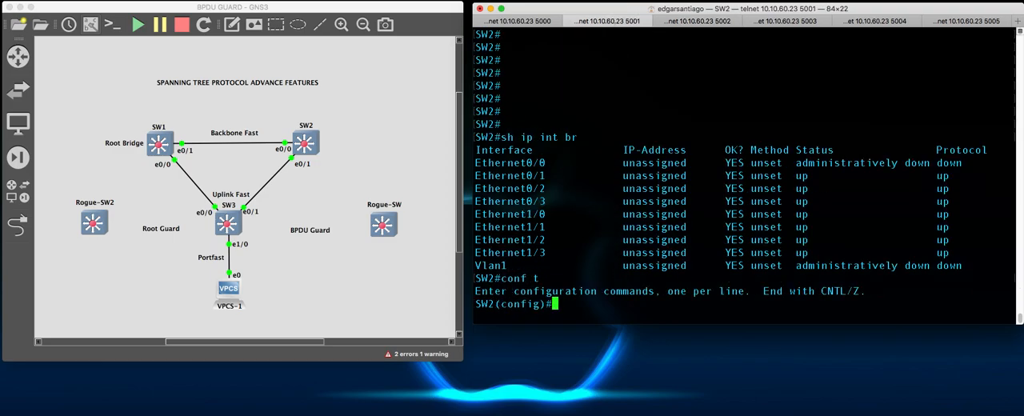
pyautogui.write('int e0/0')
pyautogui.press('Return')
pyautogui.write('no shut')
pyautogui.press('Return')
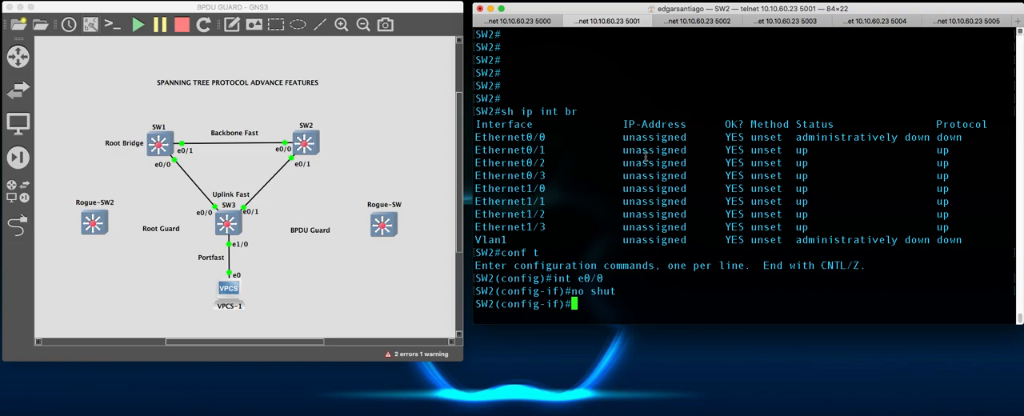
# - Run do sh span vlan 1 on SW3 again and examine the Et0/1 row and Et0/0's cost
pyautogui.click(704, 21)
pyautogui.write('do sh span vlan 1')
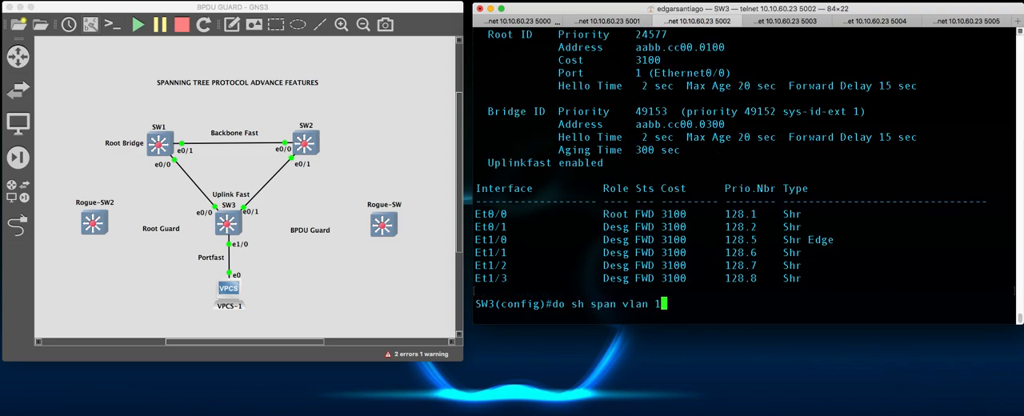
pyautogui.press('Return')
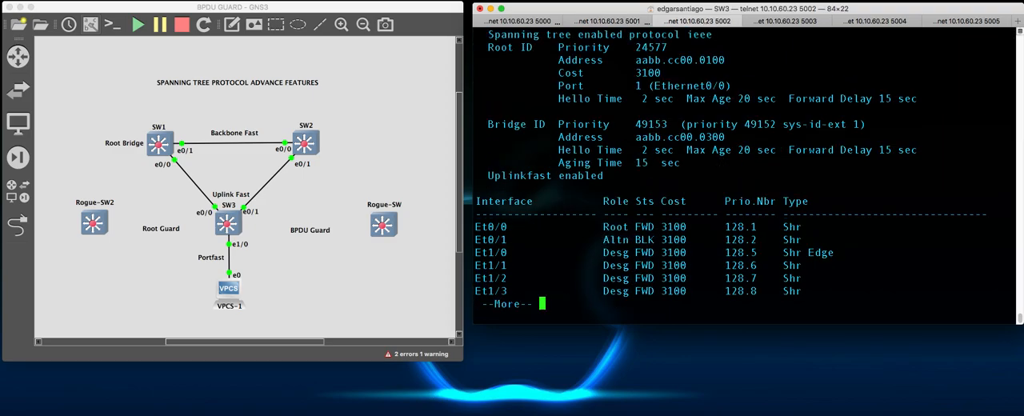
pyautogui.moveTo(475, 188); pyautogui.dragTo(688, 188)
pyautogui.click(692, 211)
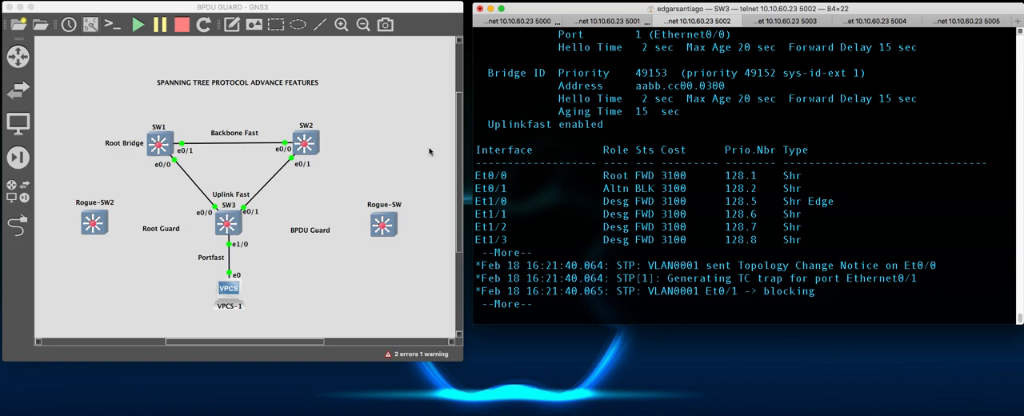
pyautogui.doubleClick(665, 176)
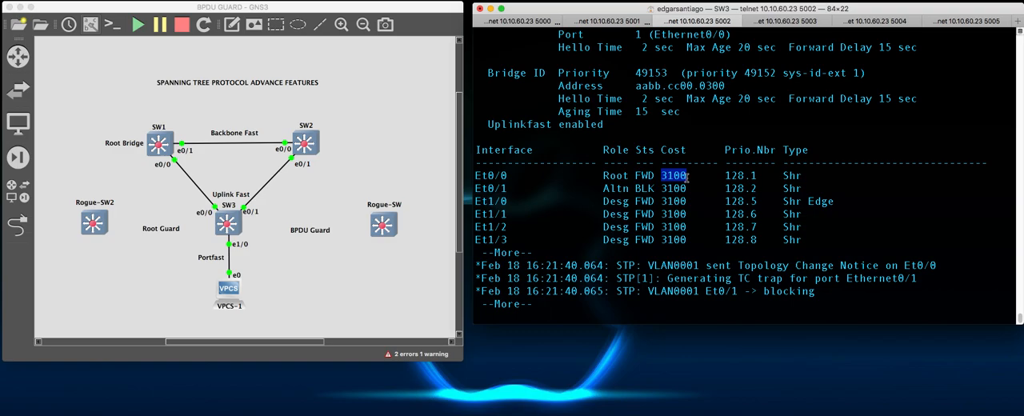
pyautogui.click(316, 234)
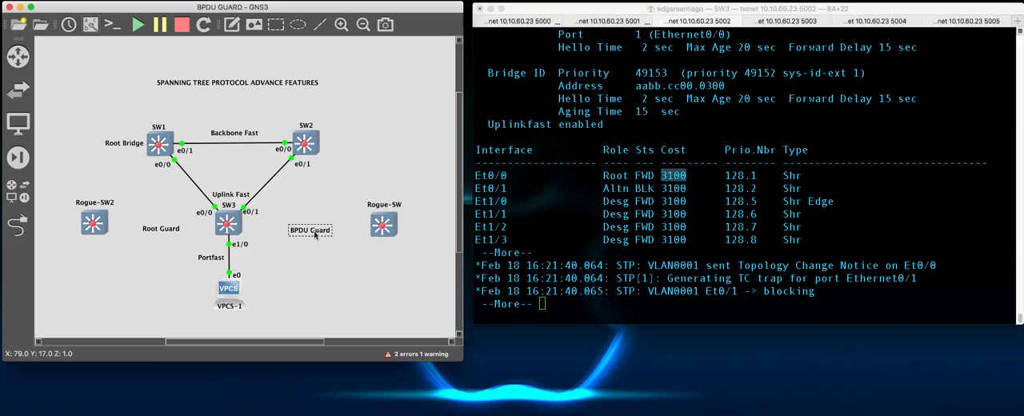
pyautogui.click(333, 292)
# - Finish the paged output on SW3 and leave configuration mode for the privileged EXEC prompt
pyautogui.click(580, 207)
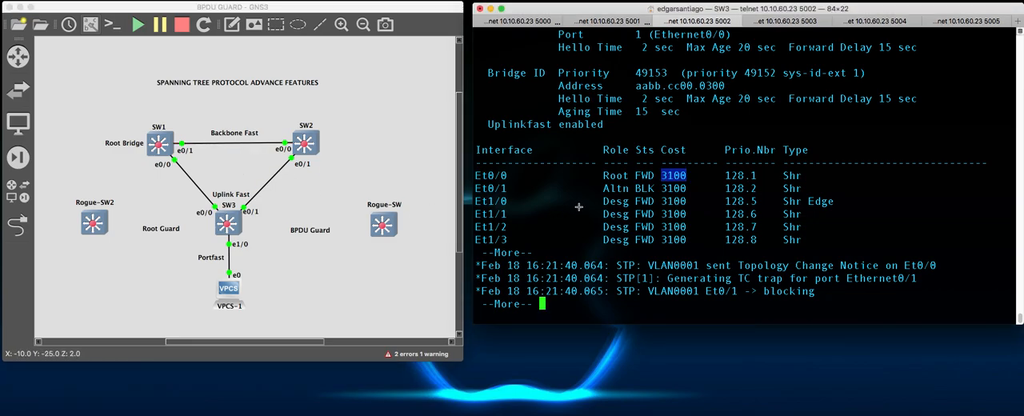
pyautogui.press('space')
pyautogui.hotkey('ctrl', 'z')
pyautogui.press('Return')
pyautogui.press('Return')
pyautogui.press('Return')
pyautogui.press('Return')
pyautogui.press('Return')
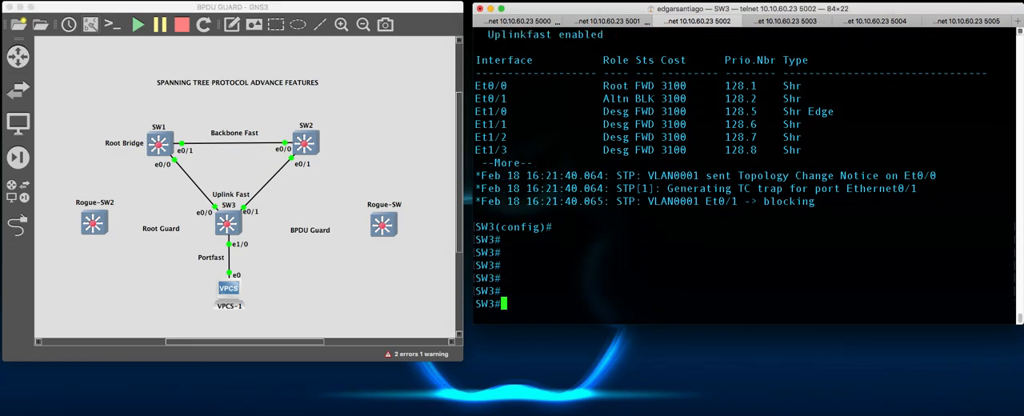
# - Display the VLAN 1 spanning-tree details on SW3 with sh span vlan 1 from privileged EXEC mode
pyautogui.write('h span')
pyautogui.press('Return')
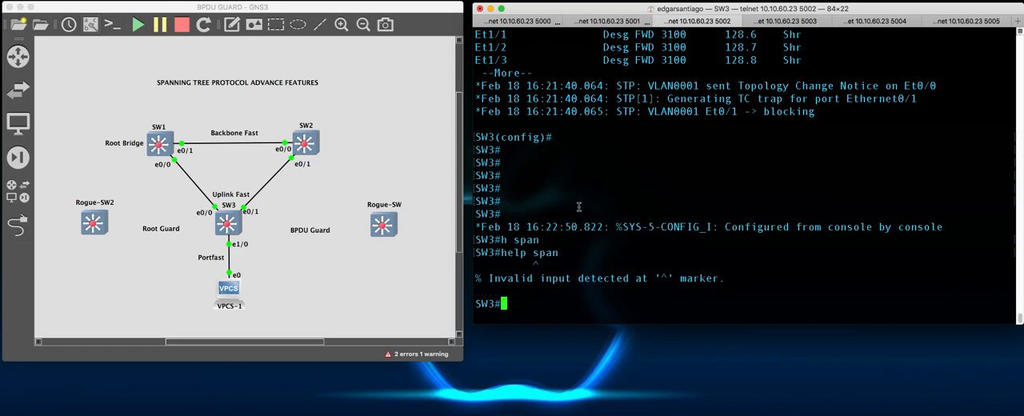
pyautogui.write('sh span ')
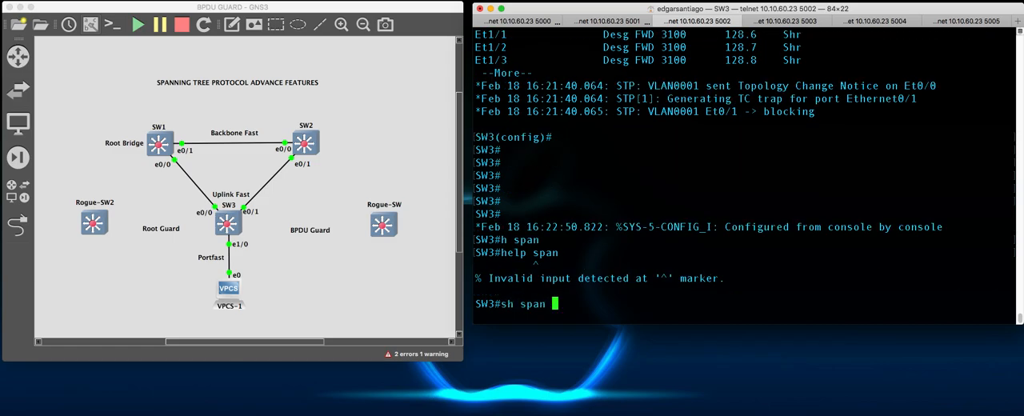
pyautogui.write('va nl')
pyautogui.press('BackSpace')
pyautogui.press('BackSpace')
pyautogui.press('BackSpace')
pyautogui.press('BackSpace')
pyautogui.press('BackSpace')
pyautogui.write('lan 1')
pyautogui.press('Return')
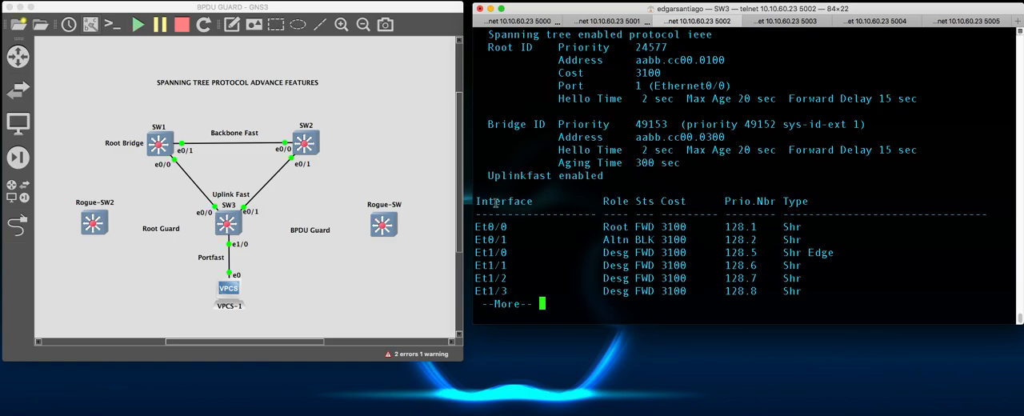
# - Compare the port roles of Et0/0 and Et0/1 in SW3's spanning-tree table
pyautogui.moveTo(477, 226); pyautogui.dragTo(694, 226)
pyautogui.moveTo(477, 240); pyautogui.dragTo(632, 240)
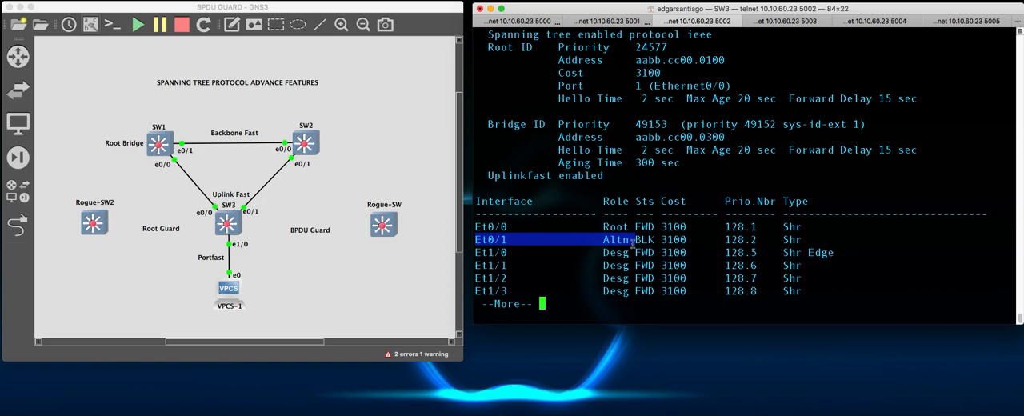
pyautogui.click(674, 242)
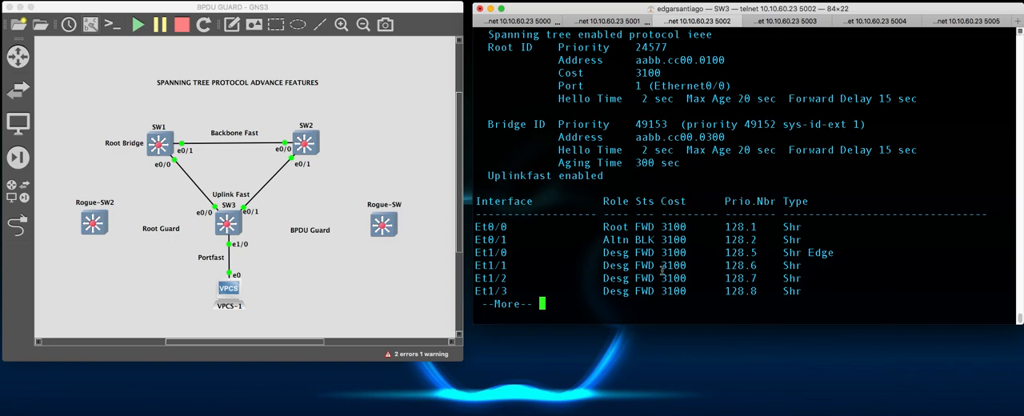
# - Finish the paged output on SW3 and examine the role and state of the Et0/1 row
pyautogui.press('Return')
pyautogui.press('Return')
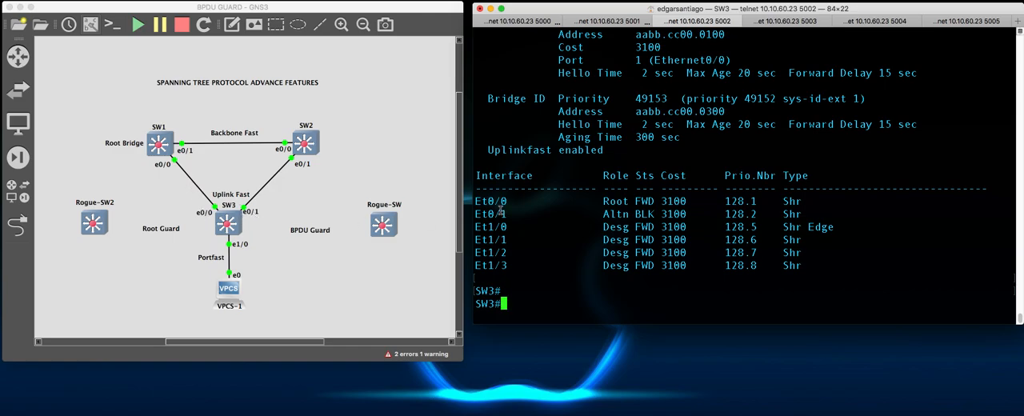
pyautogui.moveTo(475, 214); pyautogui.dragTo(670, 214)
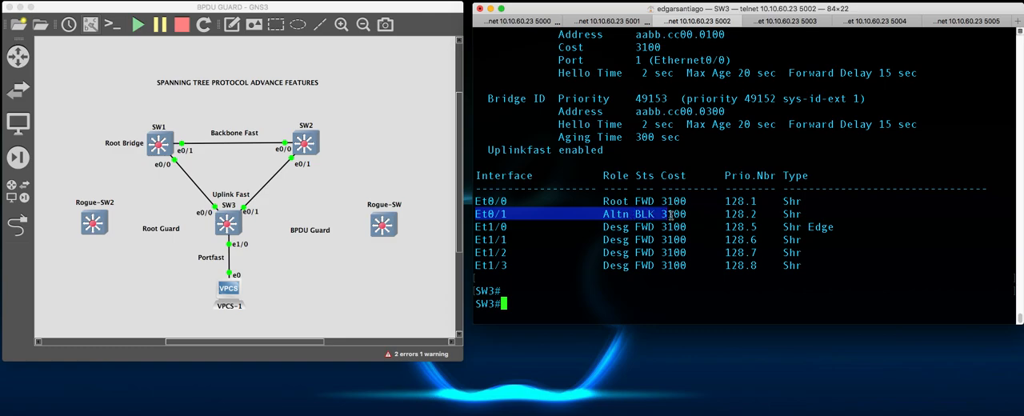
pyautogui.click(560, 309)
# - Enter configuration mode on SW3 and shut down interface e0/0 to simulate an uplink failure
pyautogui.write('conf t')
pyautogui.press('Return')
pyautogui.write('in')
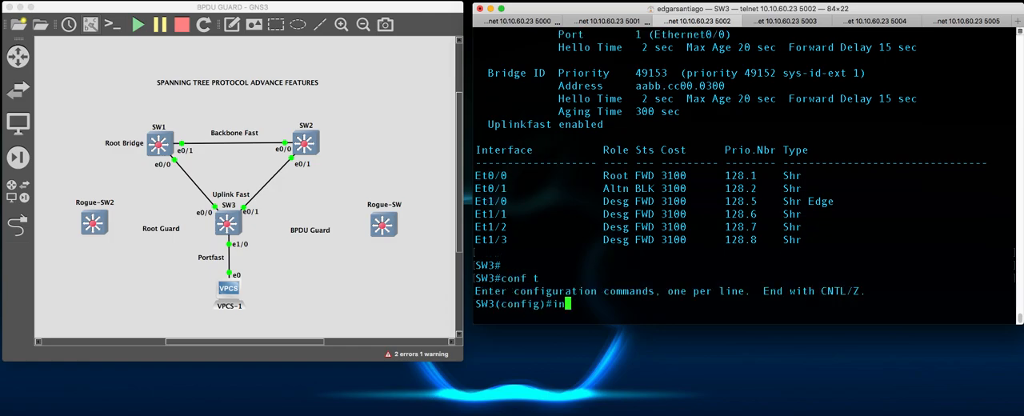
pyautogui.write('t e0/0')
pyautogui.press('Return')
pyautogui.write('shut')
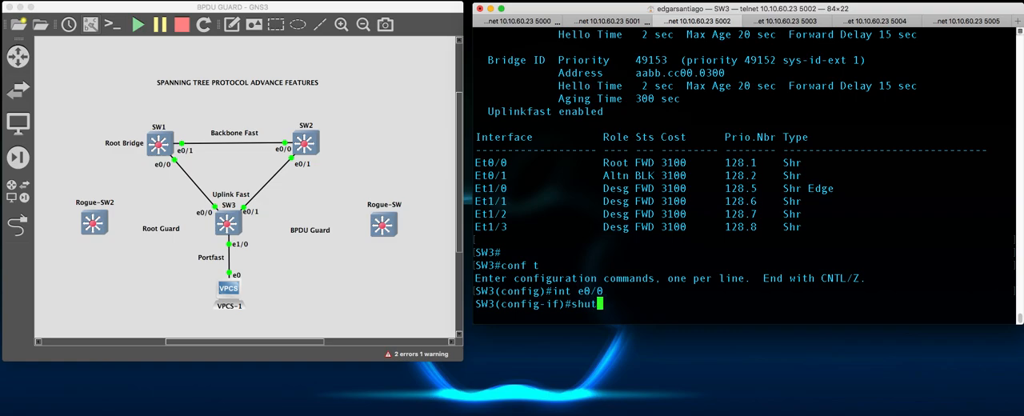
pyautogui.press('Return')
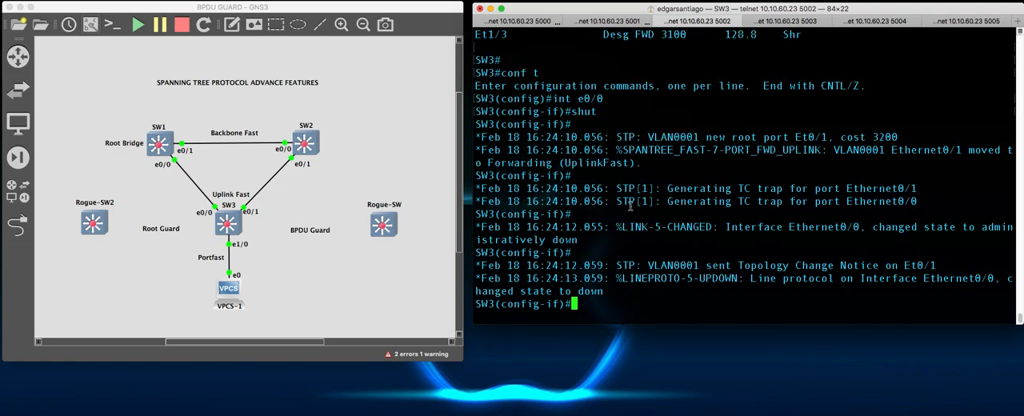
# - Examine SW3's log messages about the UplinkFast transition of Ethernet0/1 and the state change of Ethernet0/0
pyautogui.moveTo(623, 150); pyautogui.dragTo(995, 152)
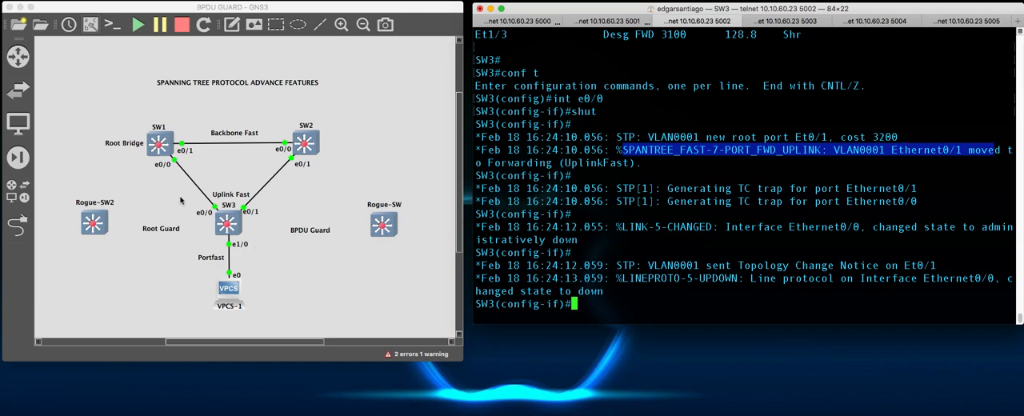
pyautogui.moveTo(637, 164); pyautogui.dragTo(565, 163)
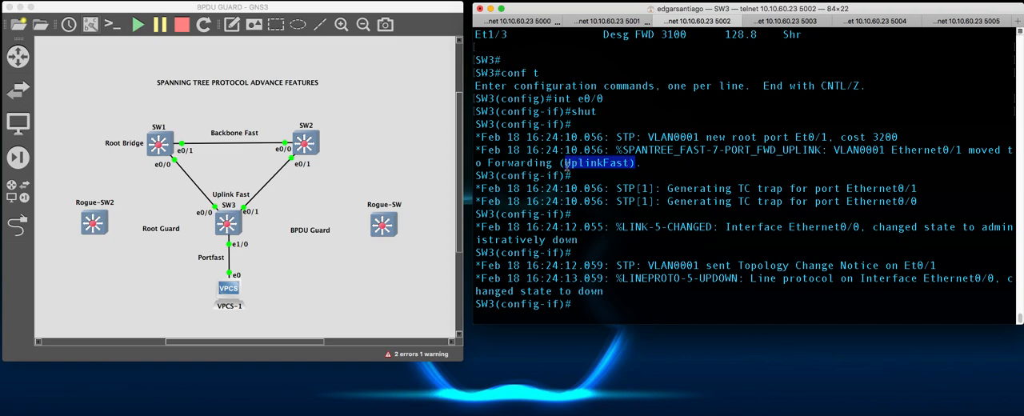
pyautogui.click(800, 214)
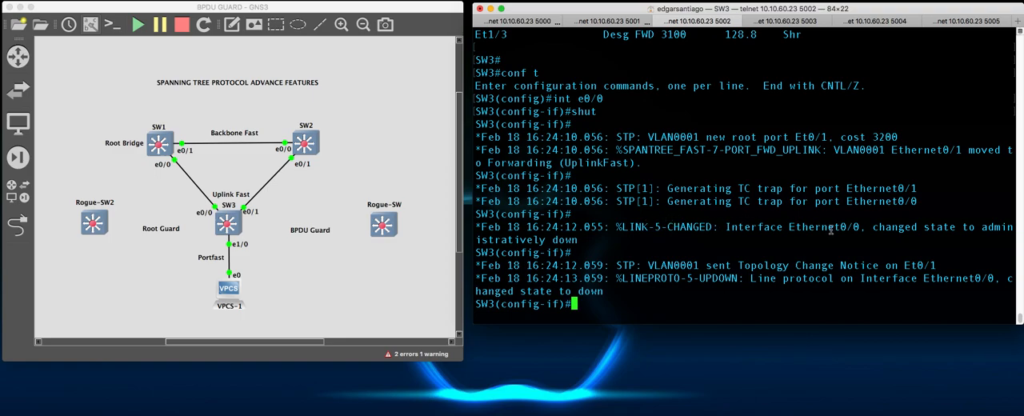
pyautogui.moveTo(722, 229); pyautogui.dragTo(1010, 239)
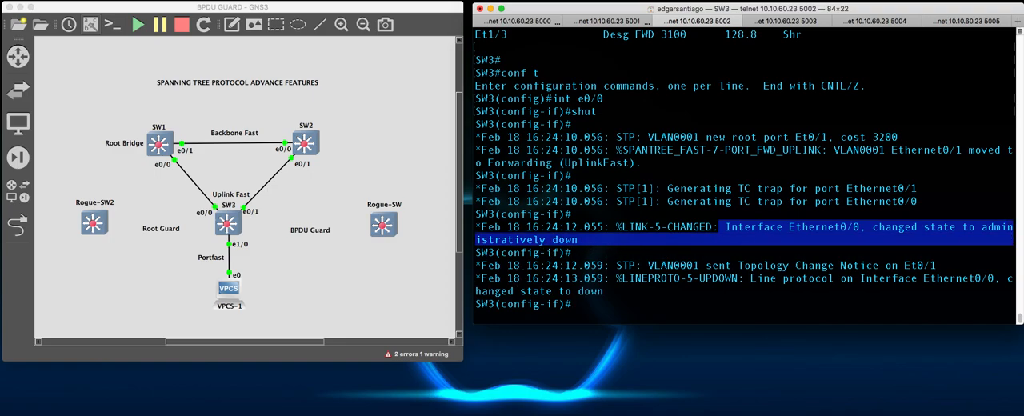
pyautogui.click(711, 261)
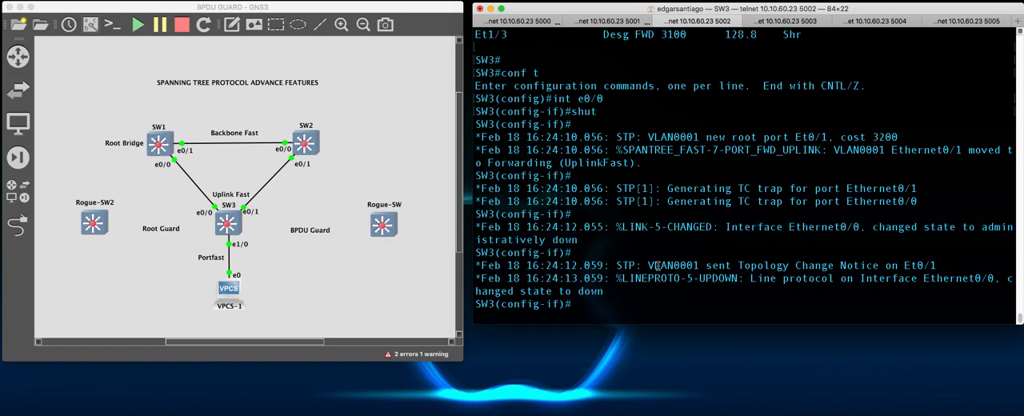
# - Return to privileged EXEC mode on SW3 and display the spanning-tree details for VLAN 1
pyautogui.write('end')
pyautogui.press('Return')
pyautogui.write('shg')
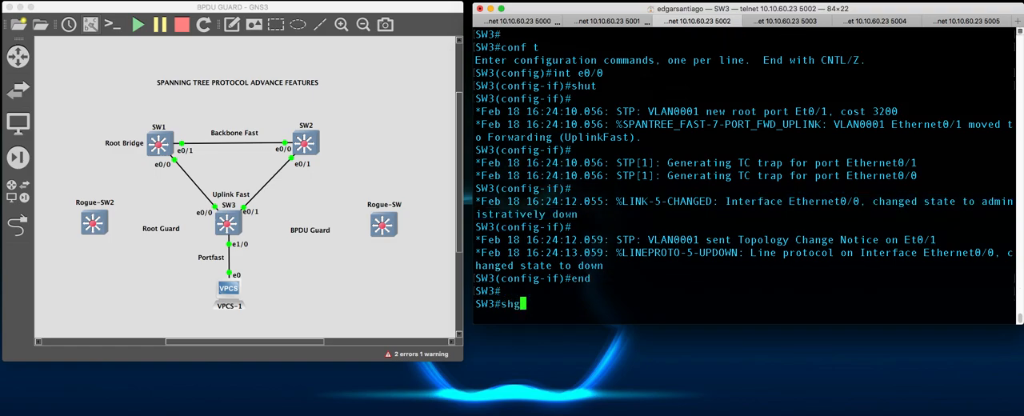
pyautogui.press('BackSpace')
pyautogui.write('h span vla')
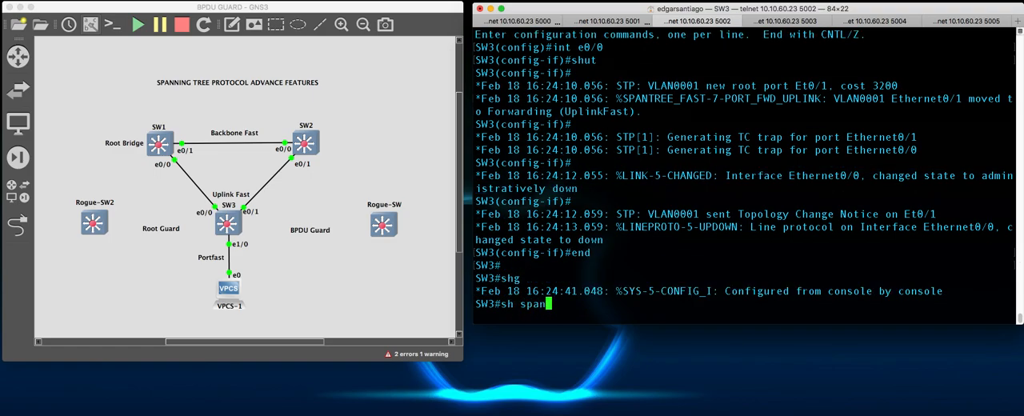
pyautogui.press('Tab')
pyautogui.write('n')
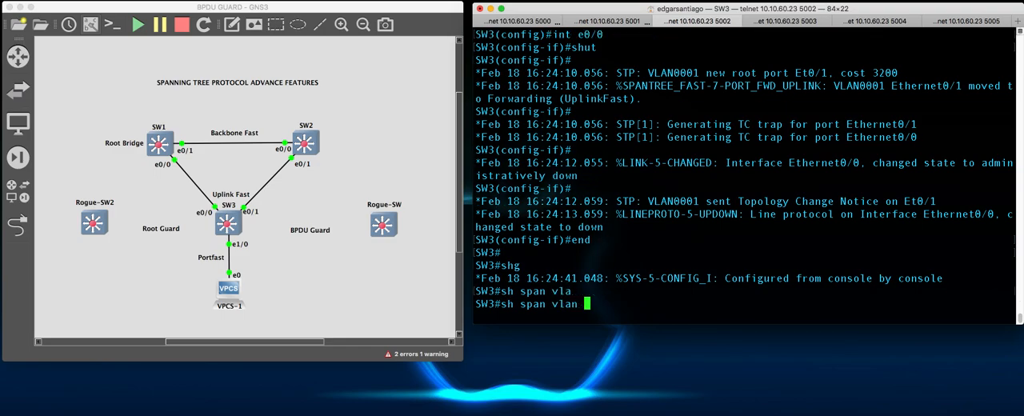
pyautogui.press('Return')
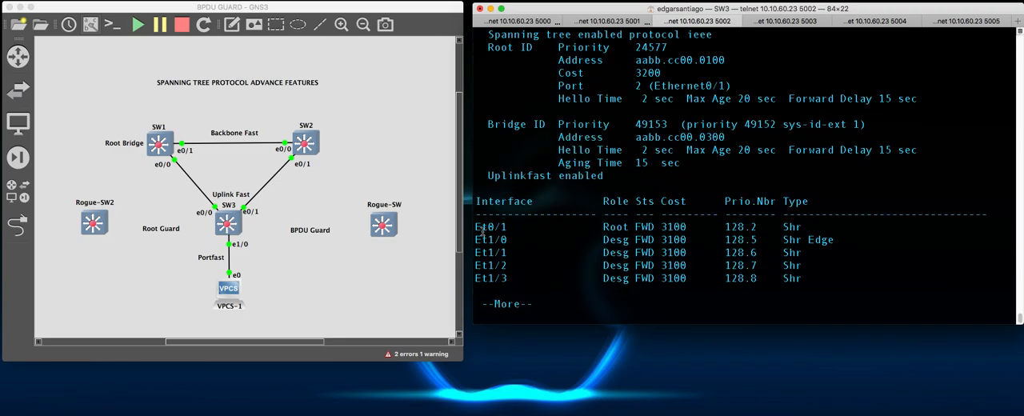
# - Examine the Et0/1 row and the root path cost in SW3's spanning-tree output
pyautogui.moveTo(480, 228); pyautogui.dragTo(690, 227)
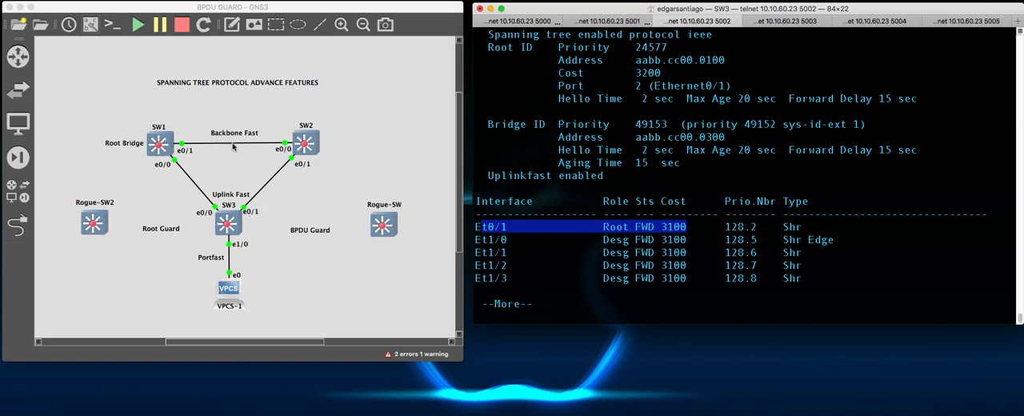
pyautogui.scroll(2, 637, 195)
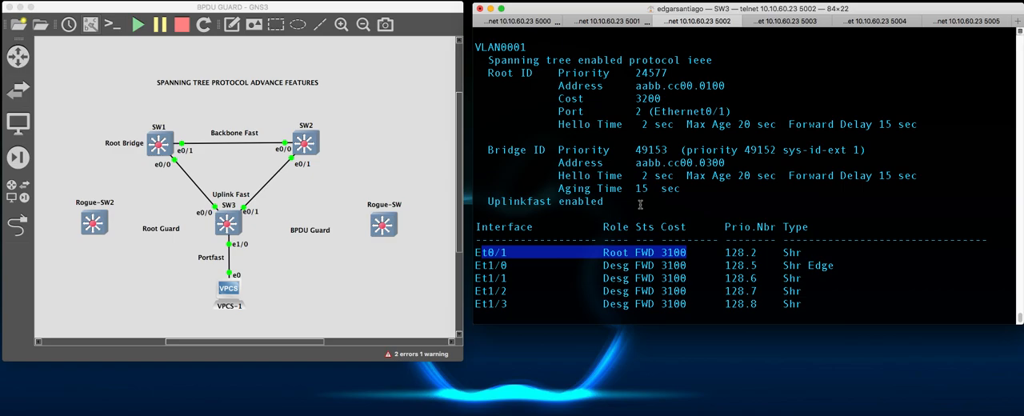
pyautogui.moveTo(561, 98); pyautogui.dragTo(665, 96)
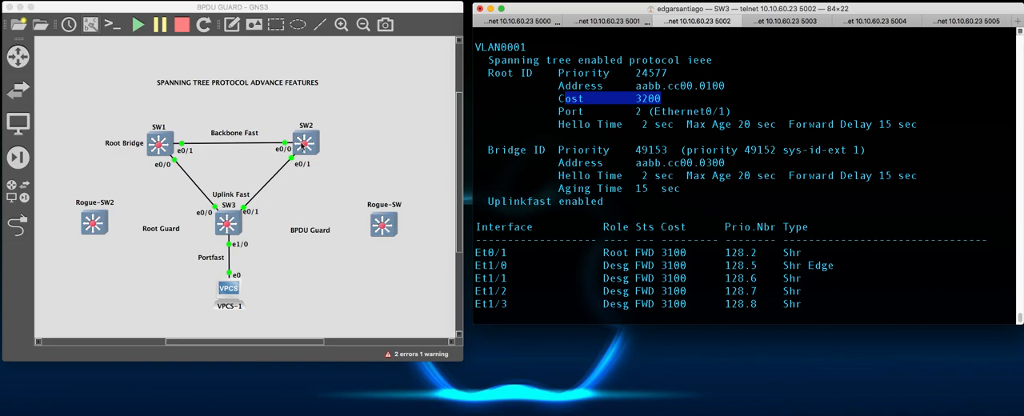
pyautogui.click(646, 97)
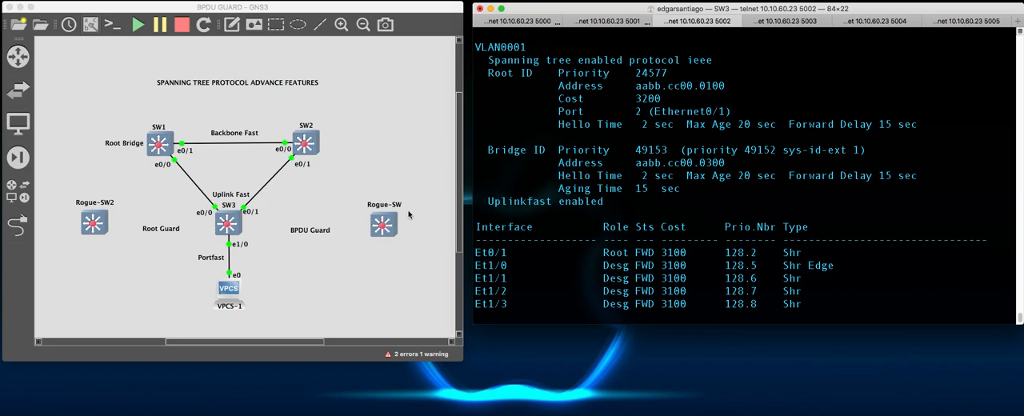
pyautogui.scroll(3, 592, 197)
pyautogui.scroll(-5, 592, 202)
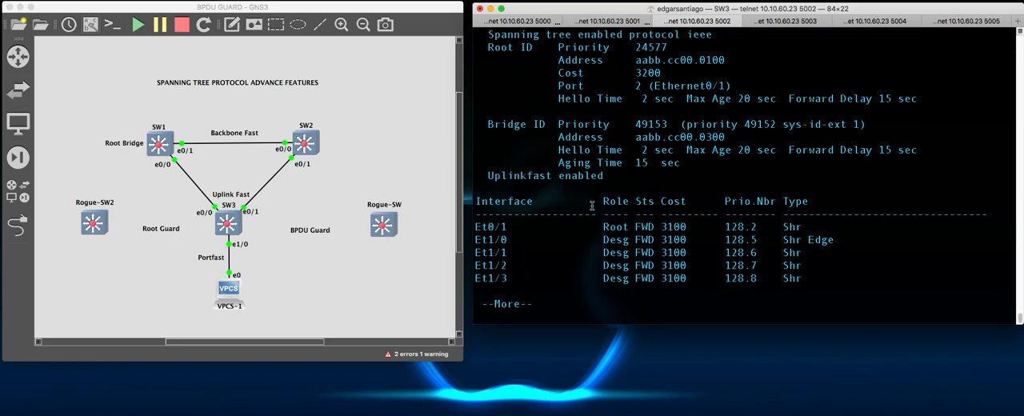
# - Leave the paged output on SW3 and re-enable interface e0/0 with no shut in interface configuration mode
pyautogui.press('space')
pyautogui.press('Return')
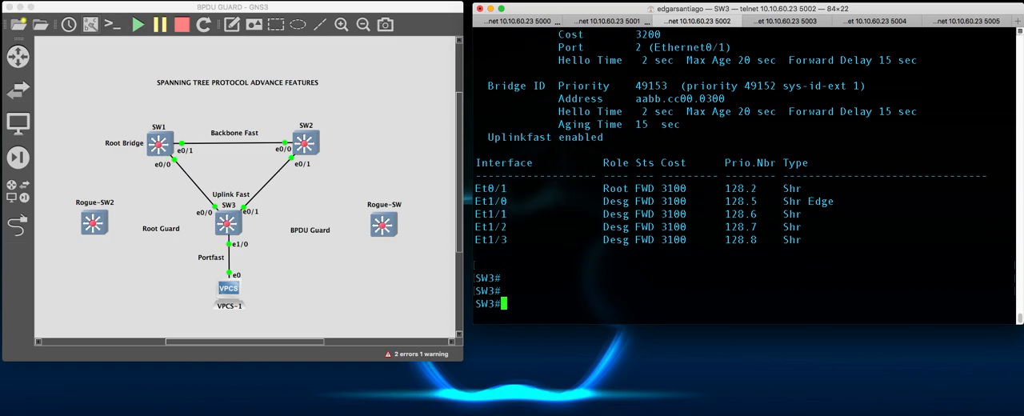
pyautogui.write('conf t')
pyautogui.press('Return')
pyautogui.write('int ')
pyautogui.write('e0/')
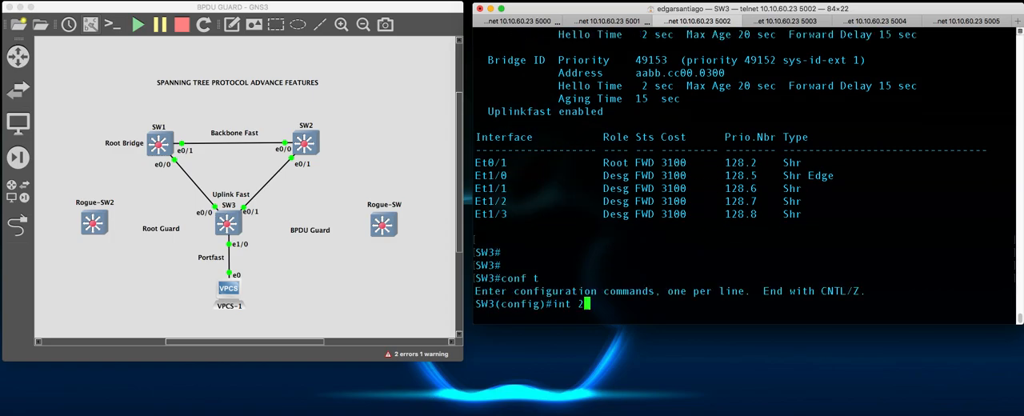
pyautogui.write('0')
pyautogui.press('Return')
pyautogui.write('no shut')
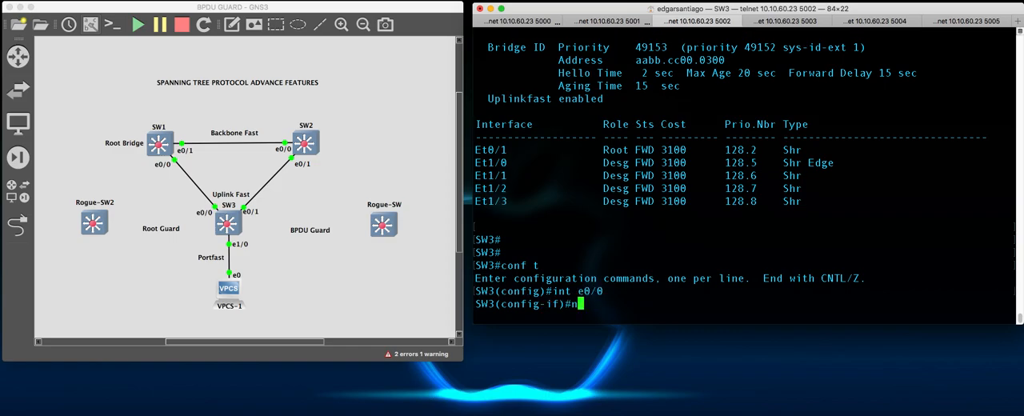
pyautogui.press('Return')
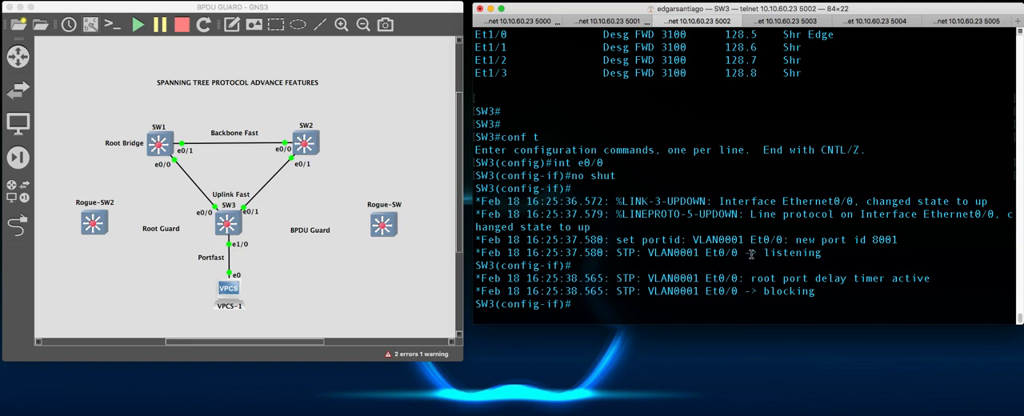
# - Examine the log messages for Et0/0's spanning-tree state transitions on SW3
pyautogui.moveTo(751, 253); pyautogui.dragTo(822, 251)
pyautogui.moveTo(764, 292); pyautogui.dragTo(814, 290)
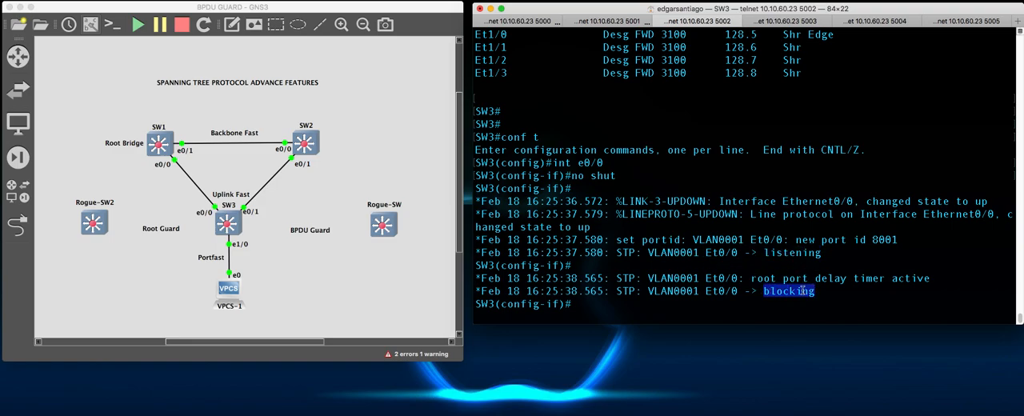
pyautogui.click(623, 245)
# - Leave configuration mode on SW3 and run sh spanning-tree from the privileged EXEC prompt
pyautogui.write('end')
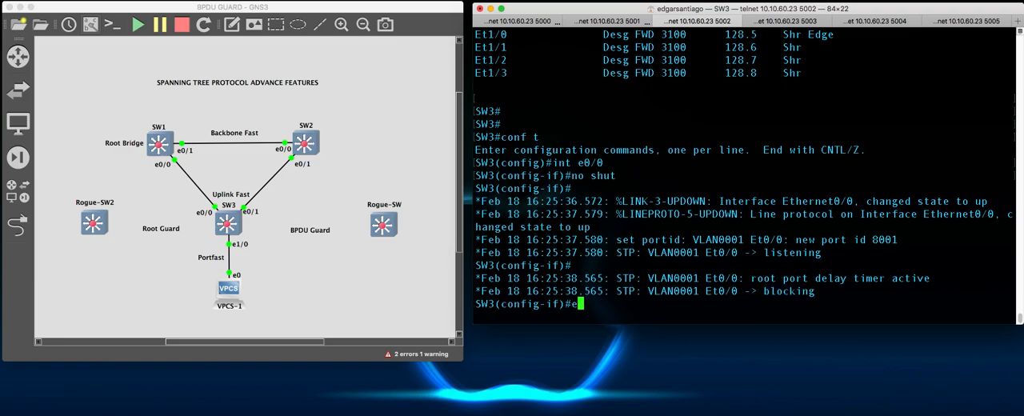
pyautogui.press('Return')
pyautogui.press('Return')
pyautogui.press('Return')
pyautogui.press('Return')
pyautogui.press('Return')
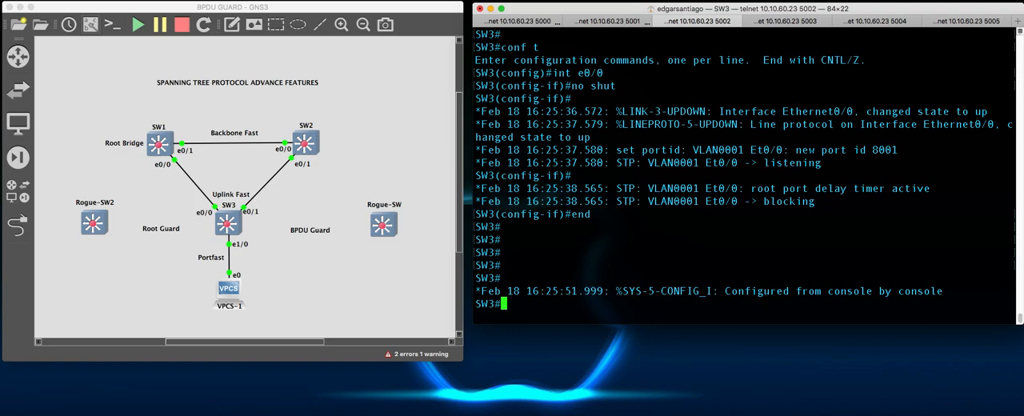
pyautogui.write('sh span')
pyautogui.press('Tab')
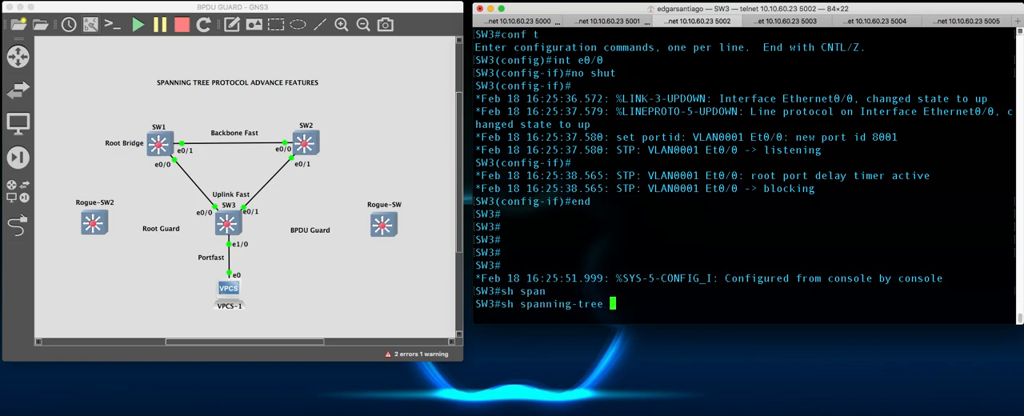
pyautogui.press('Return')
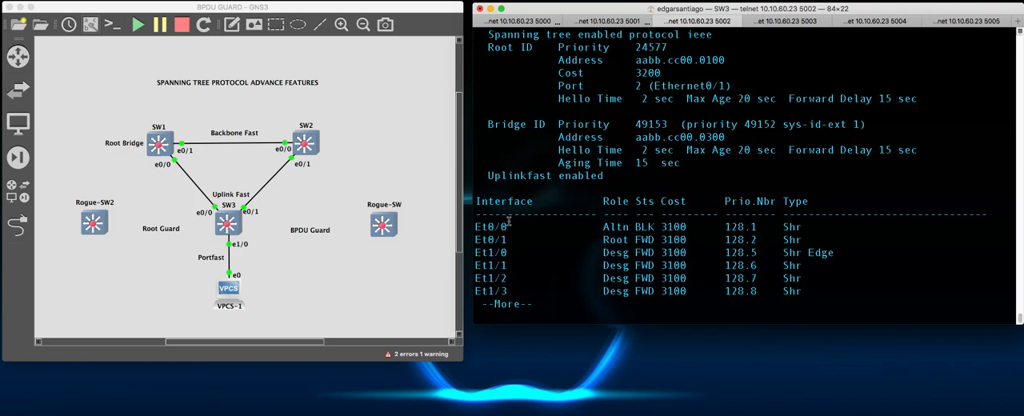
# - Examine the Et0/0 row and the UplinkFast log message about Ethernet0/0 in SW3's console
pyautogui.moveTo(477, 226); pyautogui.dragTo(702, 224)
pyautogui.click(702, 223)
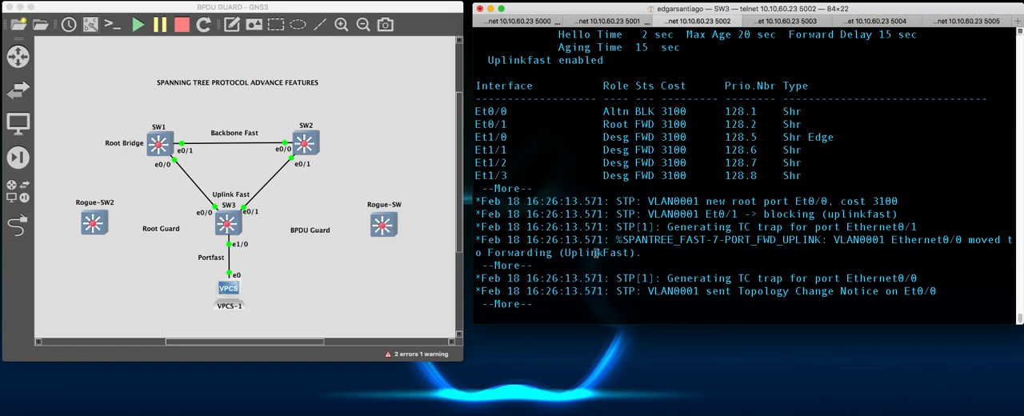
pyautogui.moveTo(651, 238); pyautogui.dragTo(963, 240)
pyautogui.click(884, 237)
# - Inspect the link between SW1 and SW3 in the GNS3 topology
pyautogui.click(163, 200)
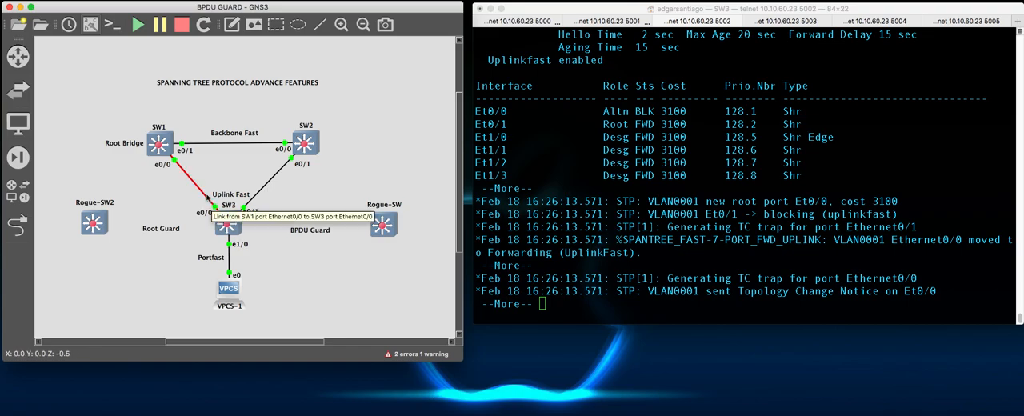
pyautogui.moveTo(169, 149)
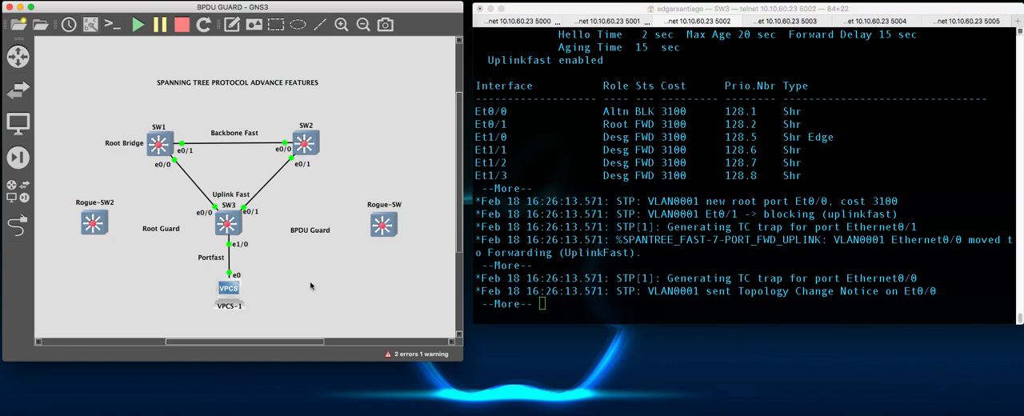
# - Enter global configuration mode on SW3 and enable spanning-tree backbonefast
pyautogui.moveTo(229, 230)
pyautogui.click(699, 212)
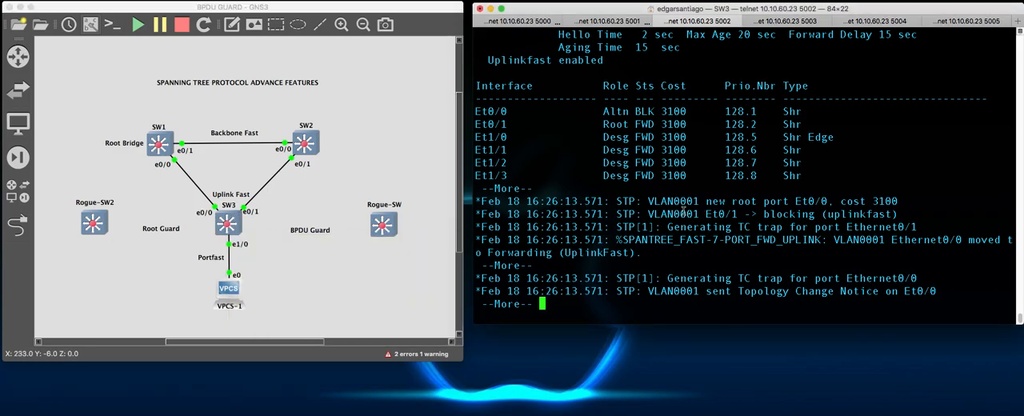
pyautogui.press('Return')
pyautogui.write('CONF T')
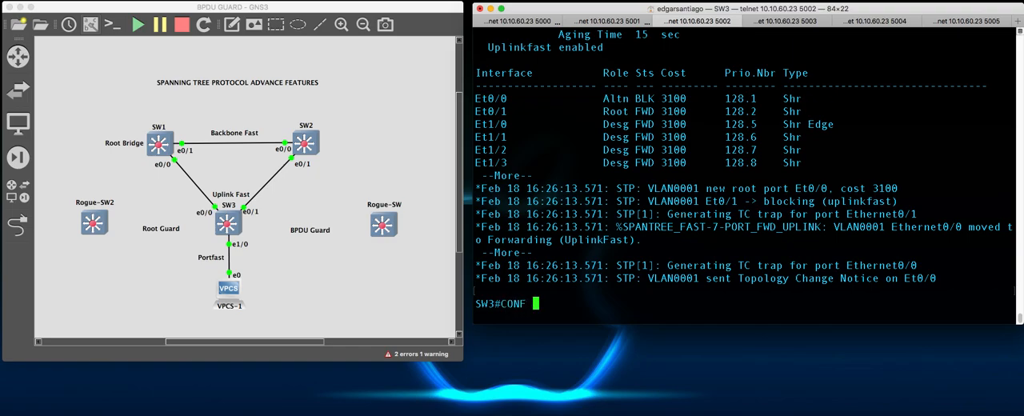
pyautogui.press('Return')
pyautogui.write('spanning-tree back')
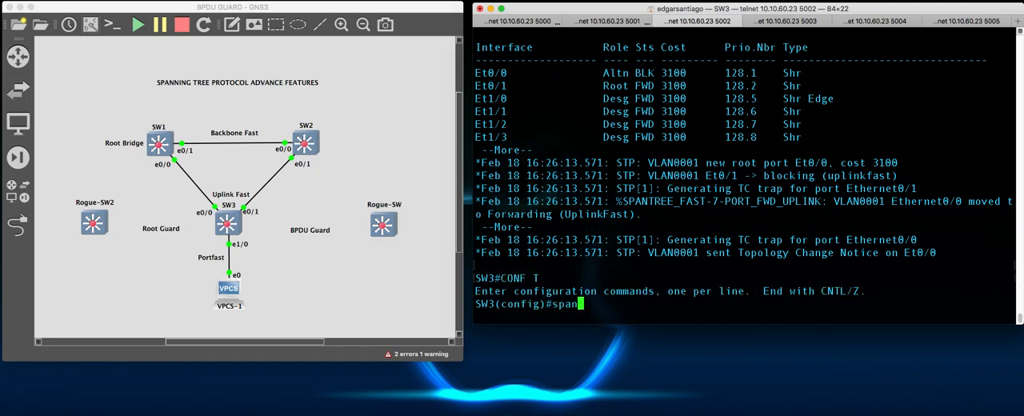
pyautogui.press('Tab')
pyautogui.write('back')
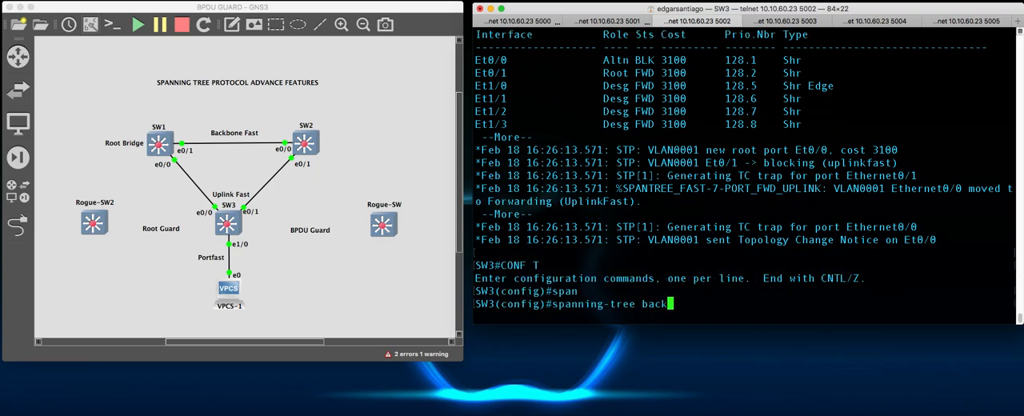
pyautogui.press('Tab')
pyautogui.press('Return')
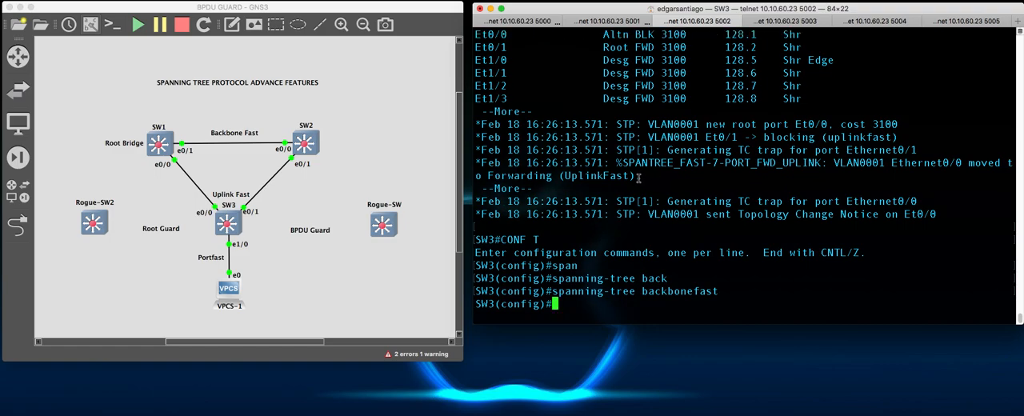
# - Leave configuration mode on SW3 with the end command
pyautogui.press('Return')
pyautogui.press('Return')
pyautogui.press('Return')
pyautogui.write('end')
pyautogui.press('Return')
pyautogui.press('Return')
pyautogui.press('Return')
pyautogui.press('Return')
pyautogui.press('Return')
pyautogui.press('Return')
pyautogui.press('Return')
pyautogui.press('Return')
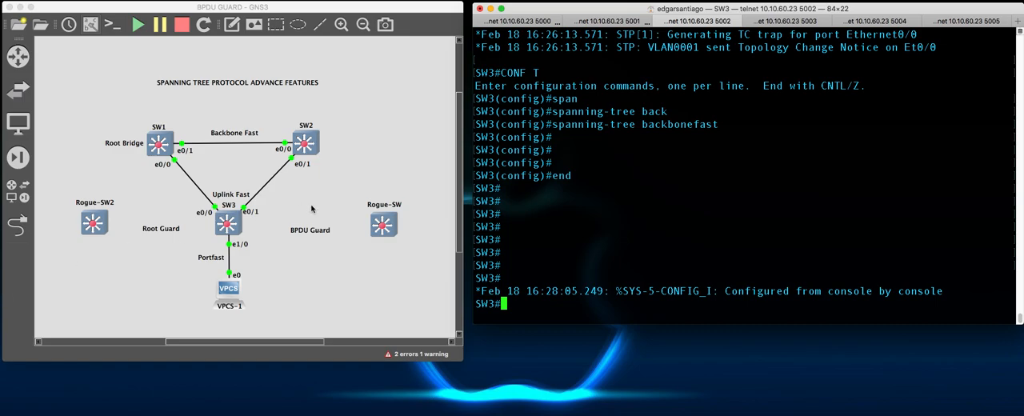
# - Switch to SW2's console and shut down interface e0/0, its link to SW1
pyautogui.click(250, 146)
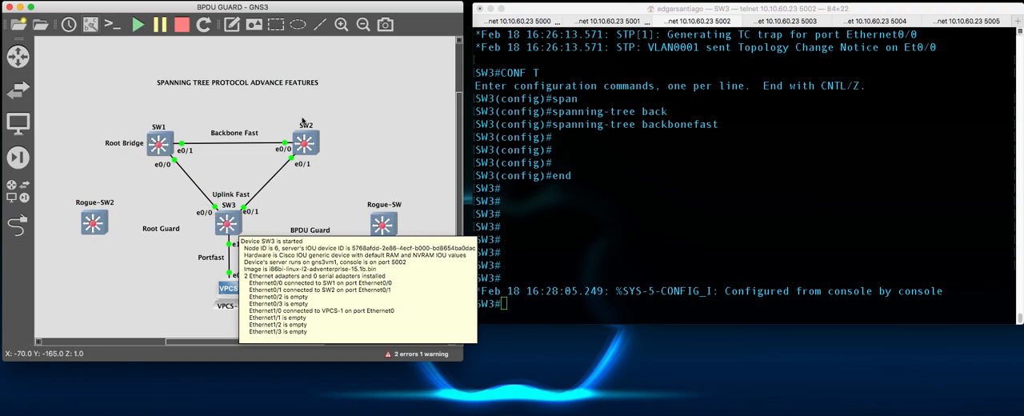
pyautogui.click(591, 154)
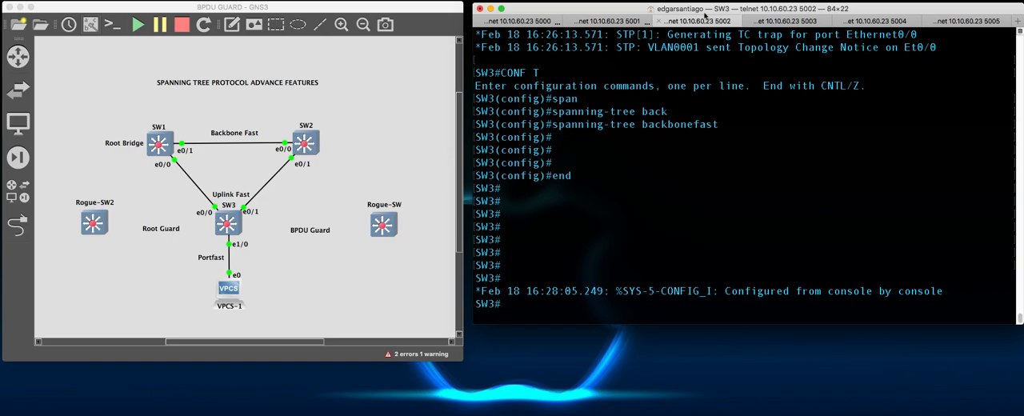
pyautogui.click(605, 22)
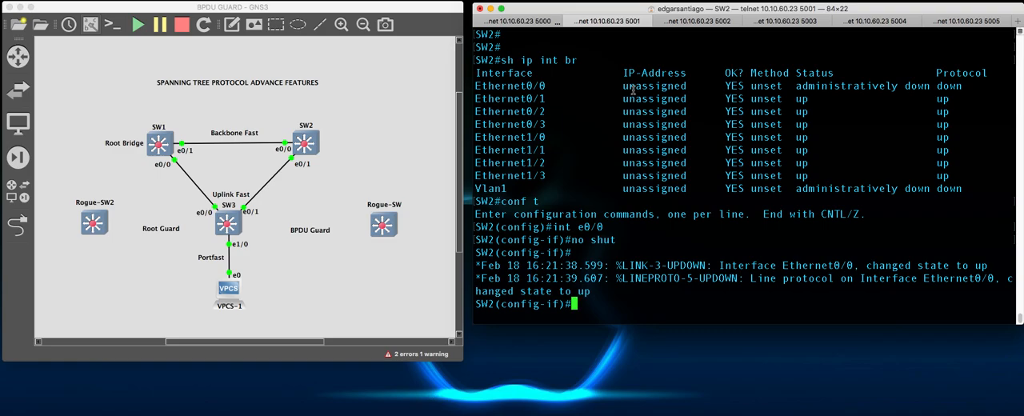
pyautogui.write('int e0/0')
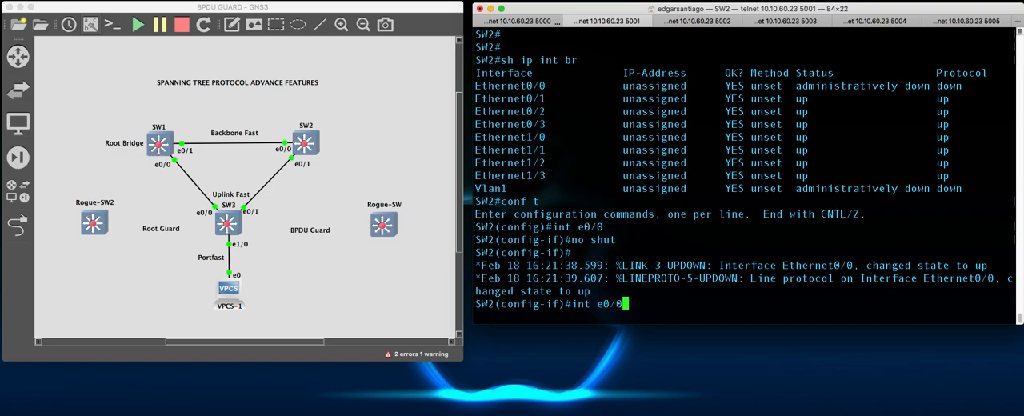
pyautogui.press('Return')
pyautogui.write('shut')
pyautogui.press('Return')
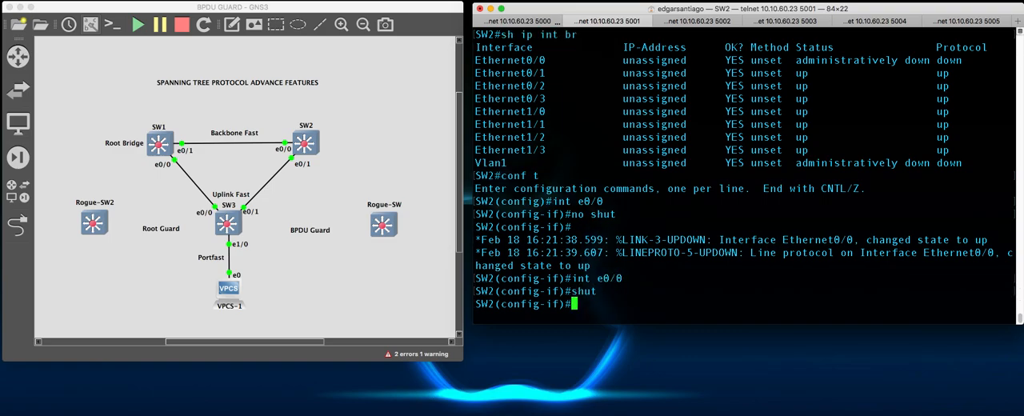
# - Examine SW3's log messages for the heard root bridge and Et0/1's spanning-tree state transitions
pyautogui.click(692, 25)
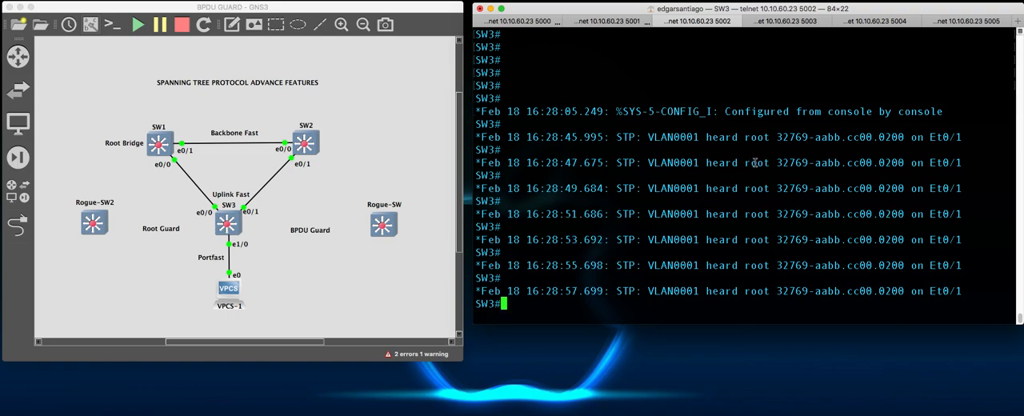
pyautogui.moveTo(777, 137); pyautogui.dragTo(810, 112)
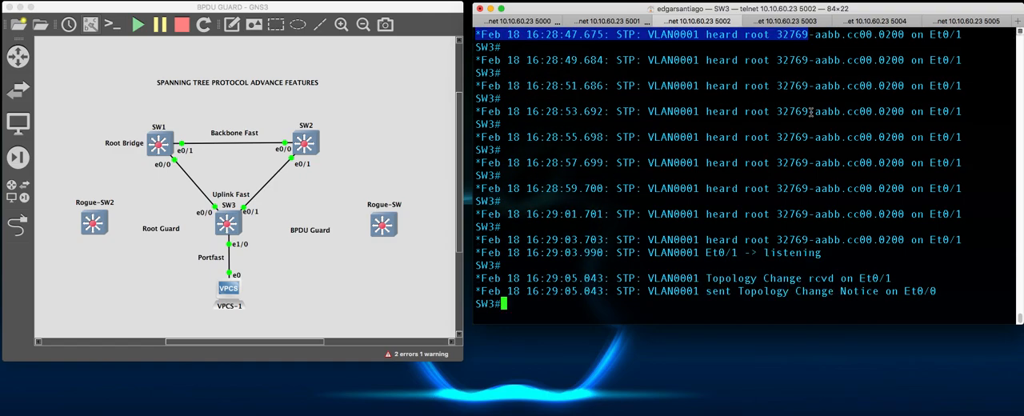
pyautogui.scroll(1, 792, 95)
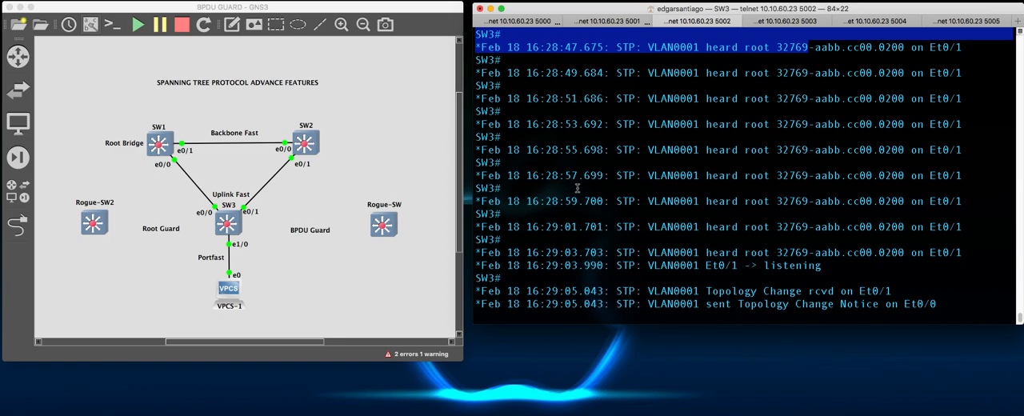
pyautogui.scroll(-1, 756, 200)
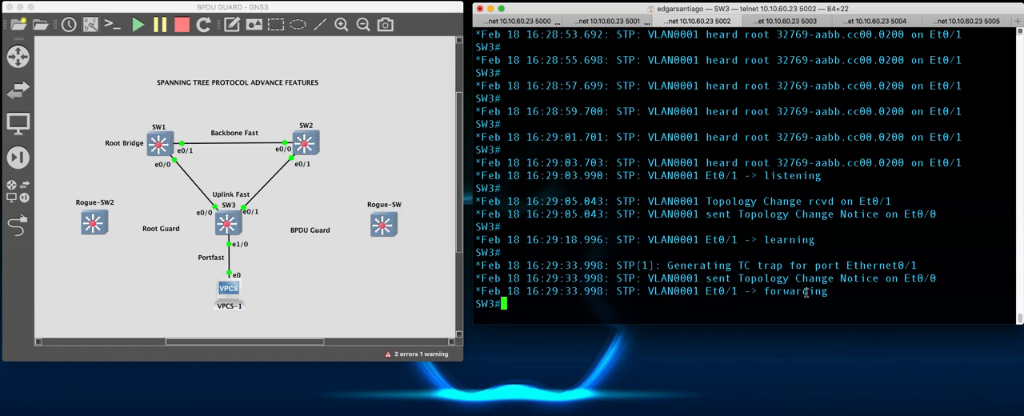
# - Run sh spanning-tree vlan 1 on SW3 and bring its full output into view
pyautogui.press('Return')
pyautogui.press('Return')
pyautogui.press('Return')
pyautogui.press('Return')
pyautogui.write('sh')
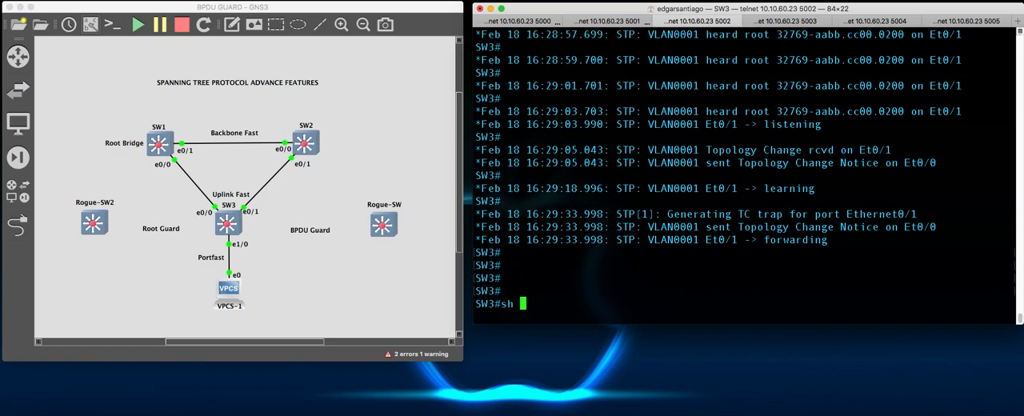
pyautogui.write(' span')
pyautogui.press('Tab')
pyautogui.write('vl')
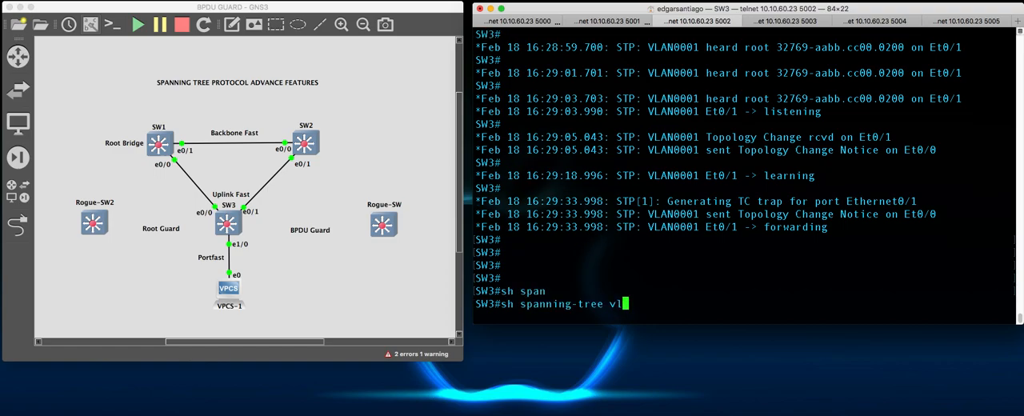
pyautogui.press('Tab')
pyautogui.write('1')
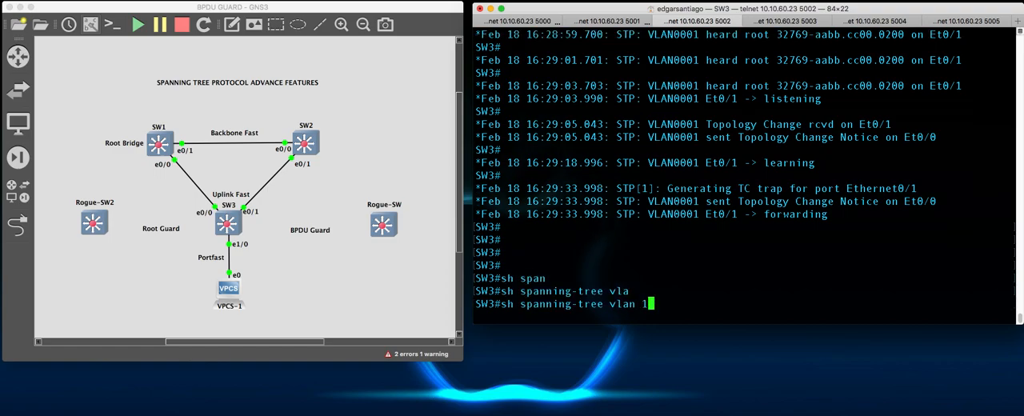
pyautogui.press('Return')
pyautogui.scroll(2, 588, 68)
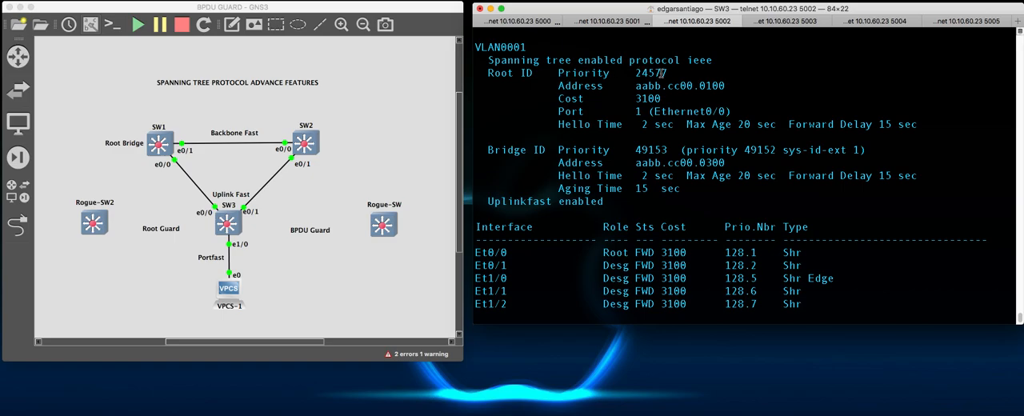
# - Examine the Root ID priority and the Et0/0 and Et0/1 rows in SW3's spanning-tree output
pyautogui.moveTo(665, 80); pyautogui.dragTo(666, 73)
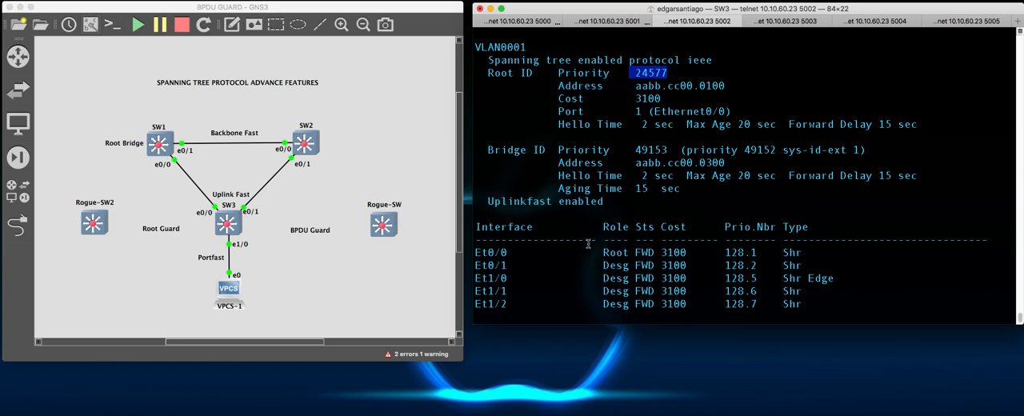
pyautogui.moveTo(484, 252); pyautogui.dragTo(656, 253)
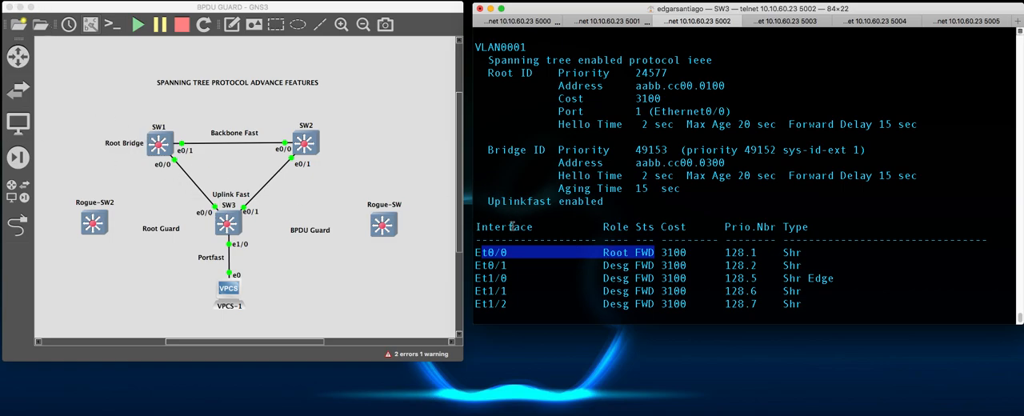
pyautogui.click(541, 271)
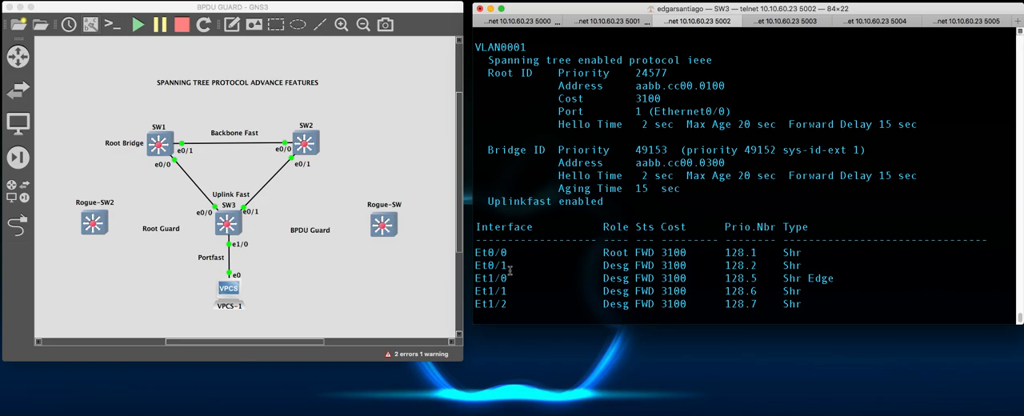
pyautogui.moveTo(480, 267); pyautogui.dragTo(663, 271)
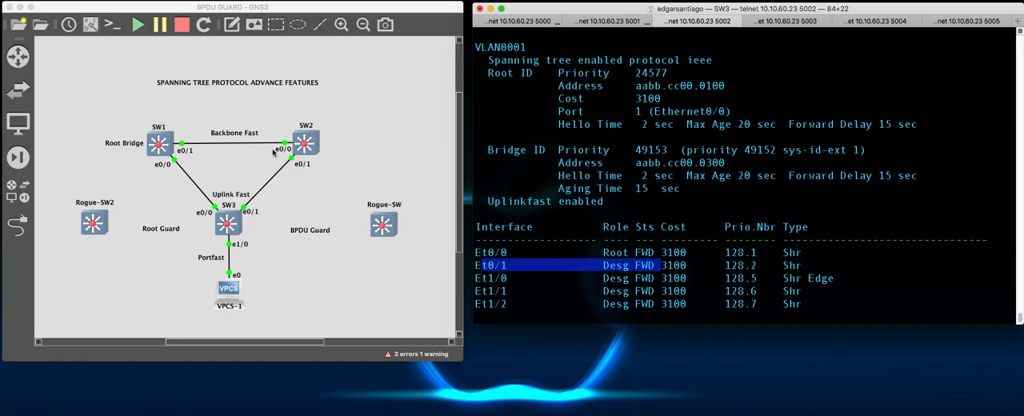
pyautogui.click(611, 223)
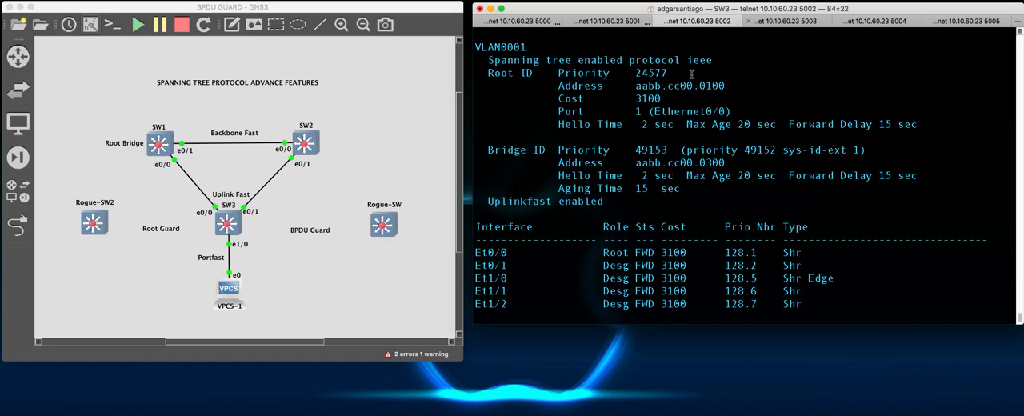
# - Switch to Rogue-SW2's console and display its spanning-tree status for VLAN0001
pyautogui.click(785, 22)
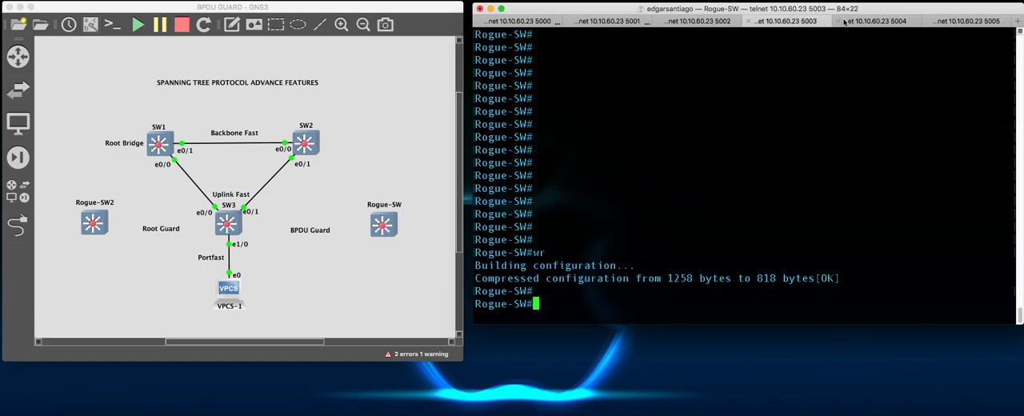
pyautogui.click(879, 22)
pyautogui.press('Return')
pyautogui.press('Return')
pyautogui.press('Return')
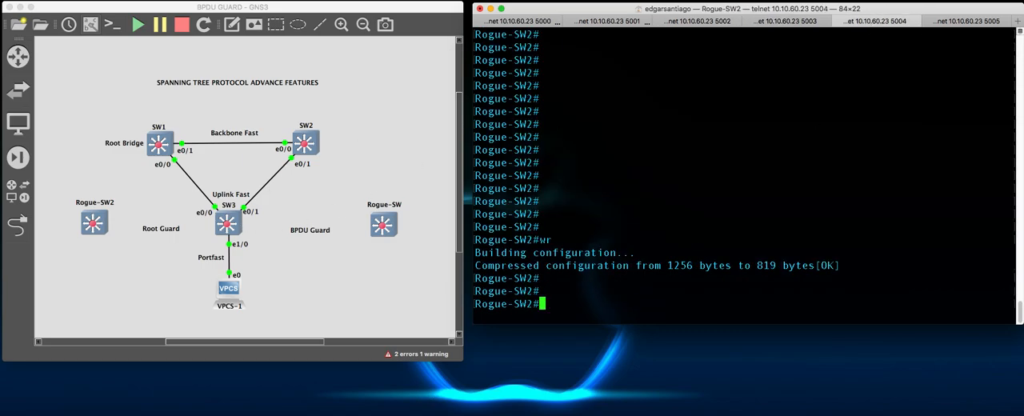
pyautogui.write('sh spsma')
pyautogui.press('BackSpace')
pyautogui.press('BackSpace')
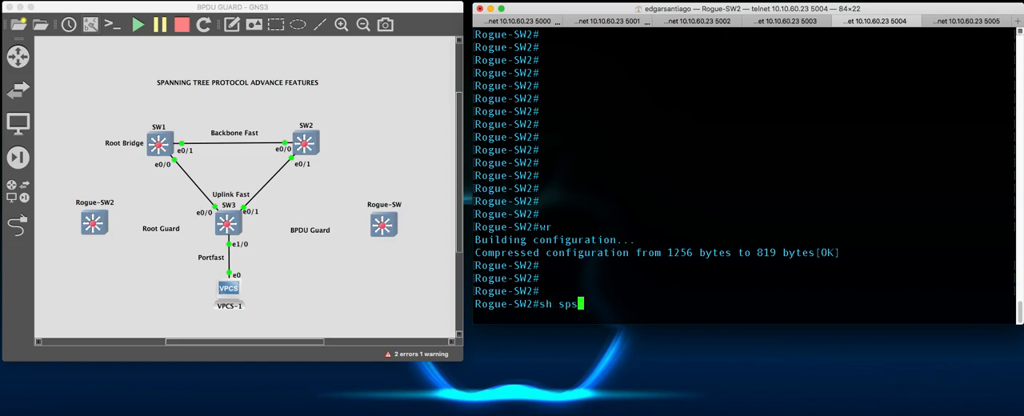
pyautogui.press('Return')
pyautogui.scroll(1, 816, 118)
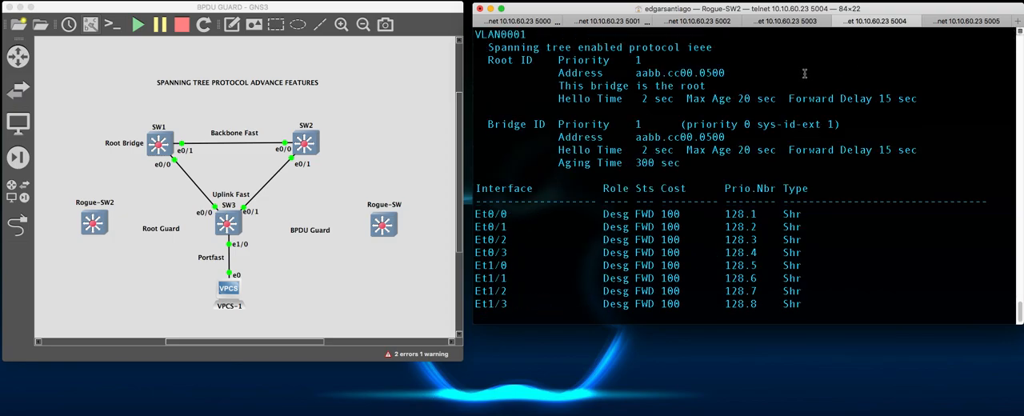
# - Examine the Root ID priority in Rogue-SW2's spanning-tree output
pyautogui.moveTo(565, 62); pyautogui.dragTo(656, 56)
pyautogui.click(720, 73)
pyautogui.click(18, 228)
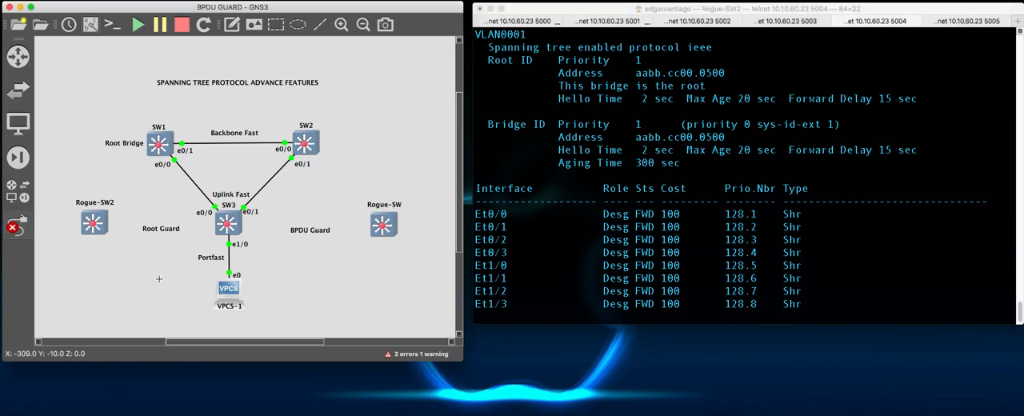
pyautogui.press('Escape')
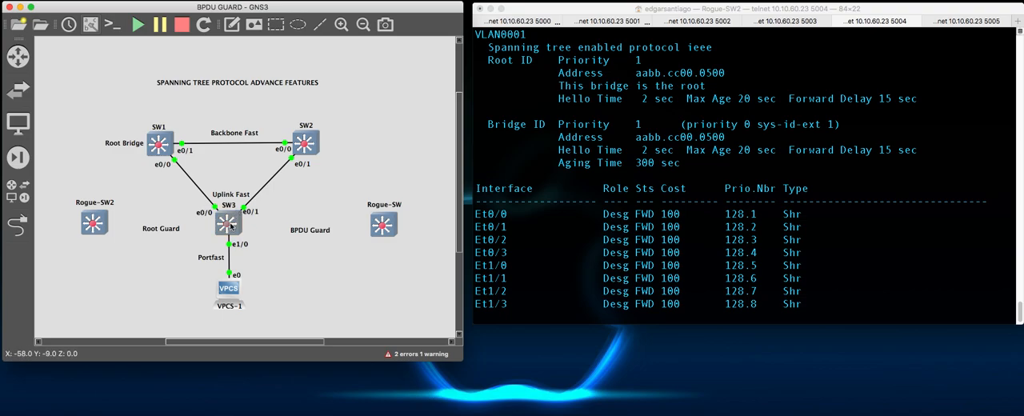
# - Return to SW3's console and enter global configuration mode with conf t
pyautogui.click(688, 19)
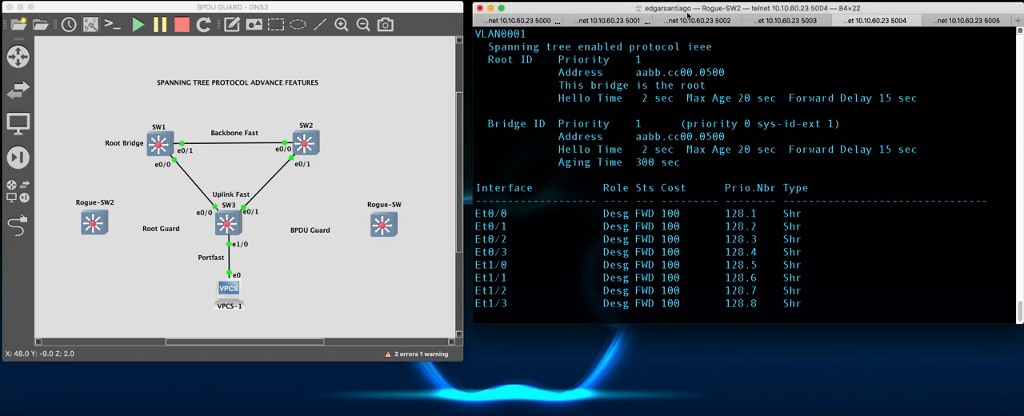
pyautogui.click(631, 23)
pyautogui.click(686, 22)
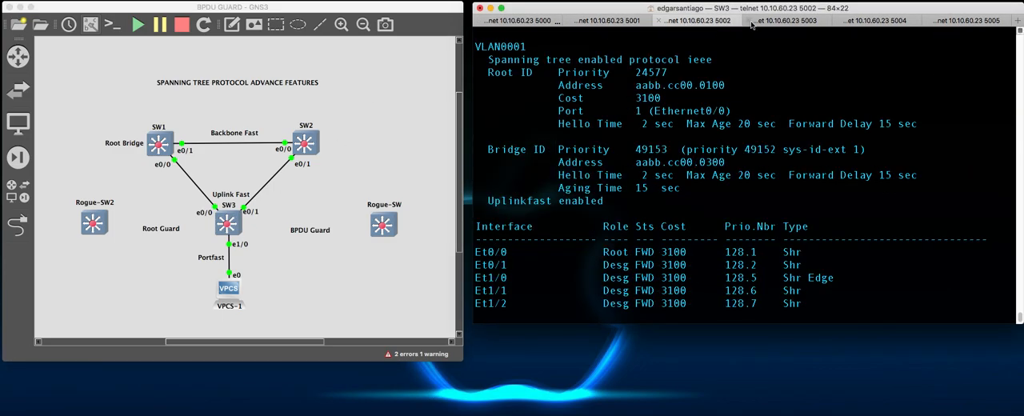
pyautogui.press('Return')
pyautogui.press('Return')
pyautogui.press('Return')
pyautogui.press('Return')
pyautogui.press('Return')
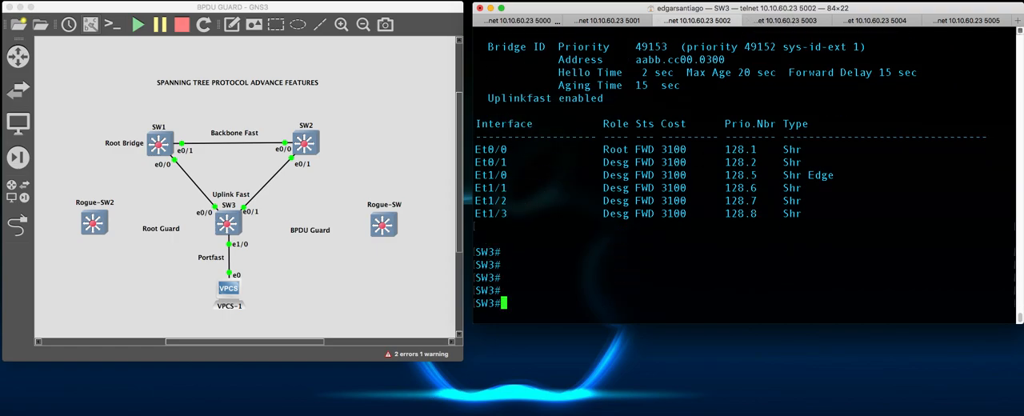
pyautogui.write('conf t')
pyautogui.press('Return')
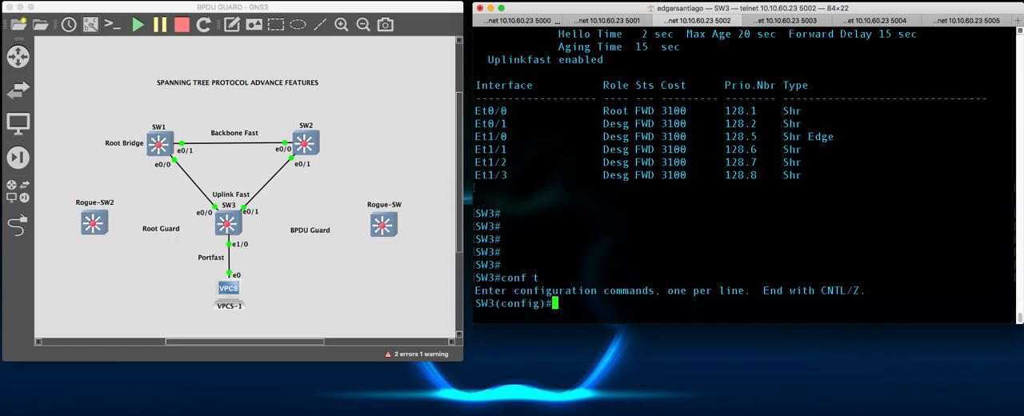
# - Run do sh ip int br on SW3 and examine the Ethernet0/0 entry
pyautogui.write('do sh ip int br')
pyautogui.press('Return')
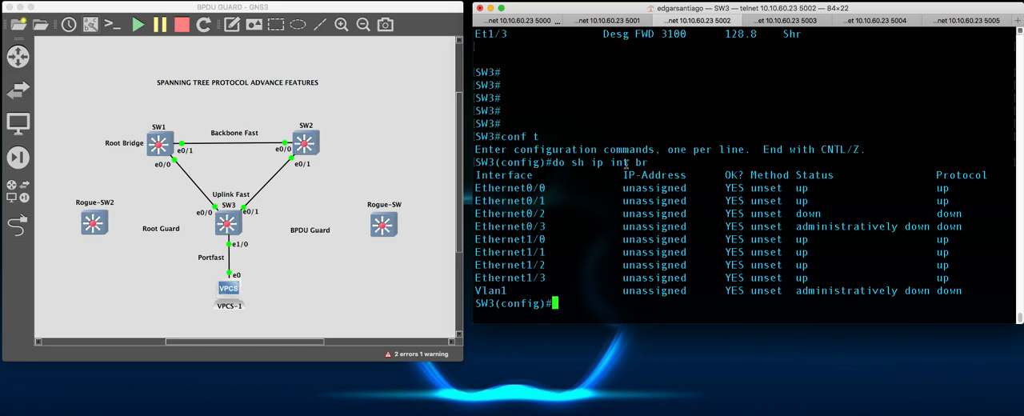
pyautogui.moveTo(477, 188); pyautogui.dragTo(559, 188)
pyautogui.click(614, 234)
# - Enter interface configuration mode for e0/2 on SW3
pyautogui.write('int e0/0')
pyautogui.moveTo(524, 213); pyautogui.dragTo(946, 209)
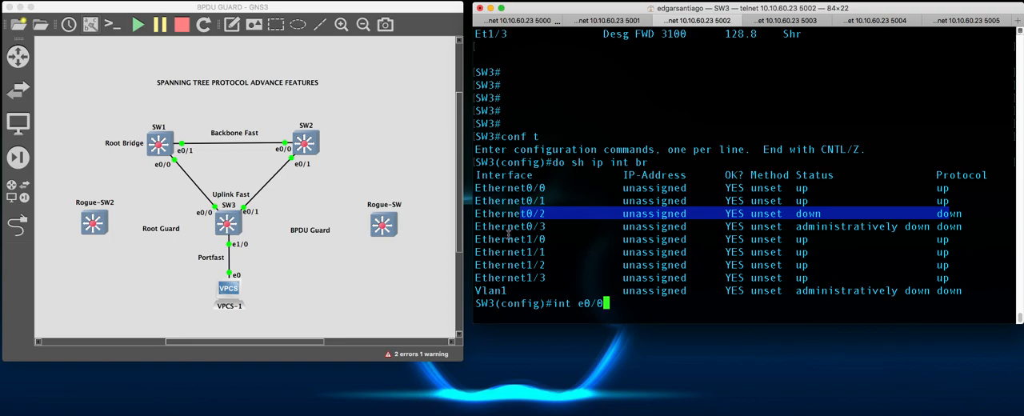
pyautogui.click(678, 282)
pyautogui.press('BackSpace')
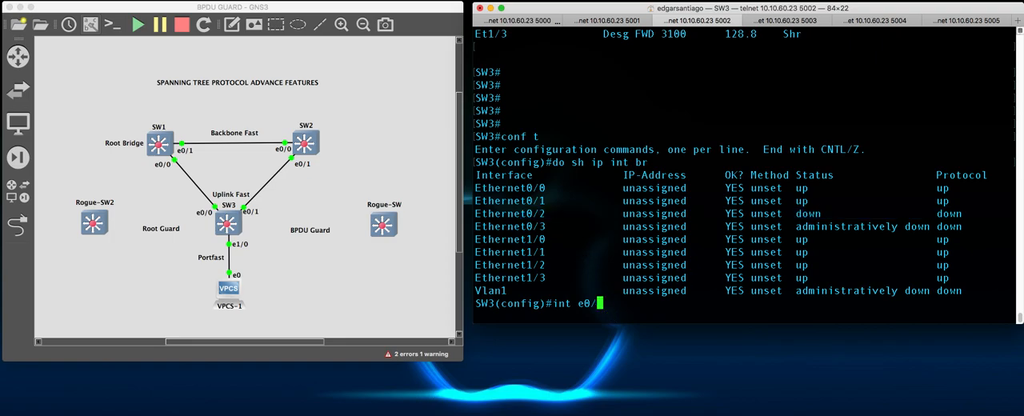
pyautogui.write('2')
pyautogui.press('Return')
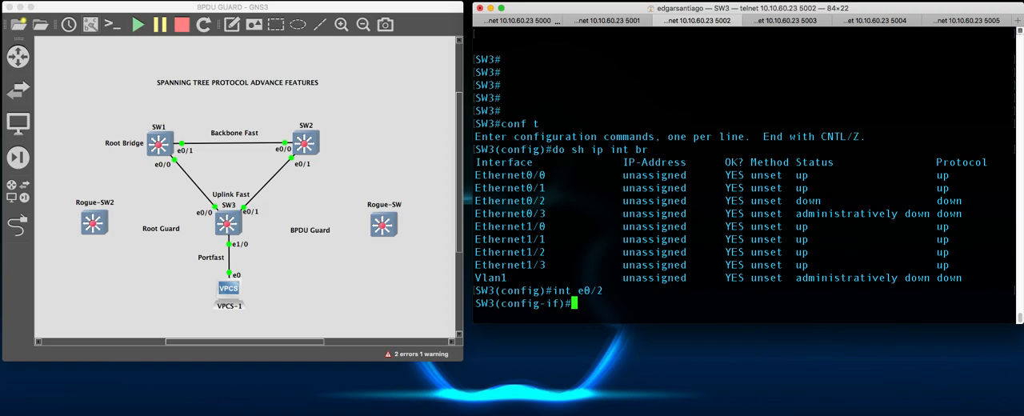
# - Enable Root Guard on SW3's e0/2 interface with spanning-tree guard root
pyautogui.write('spann')
pyautogui.press('BackSpace')
pyautogui.press('BackSpace')
pyautogui.write('NN')
pyautogui.press('Tab')
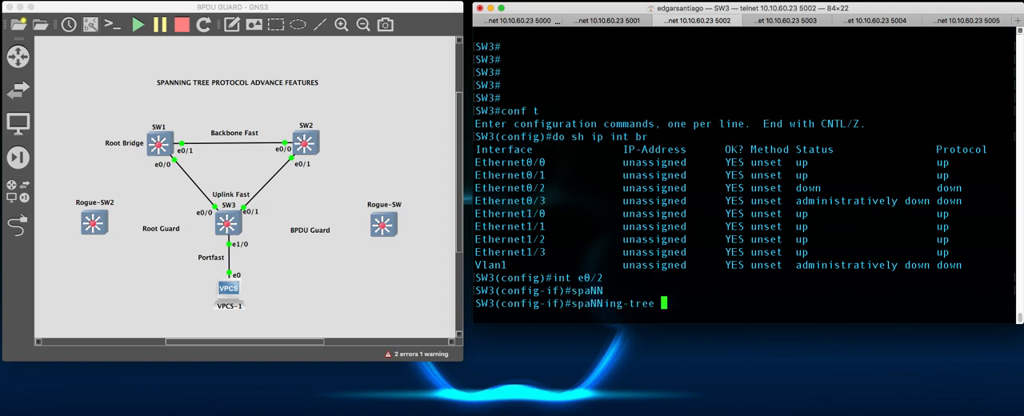
pyautogui.write('G')
pyautogui.press('BackSpace')
pyautogui.write('gua')
pyautogui.press('Tab')
pyautogui.write('roo')
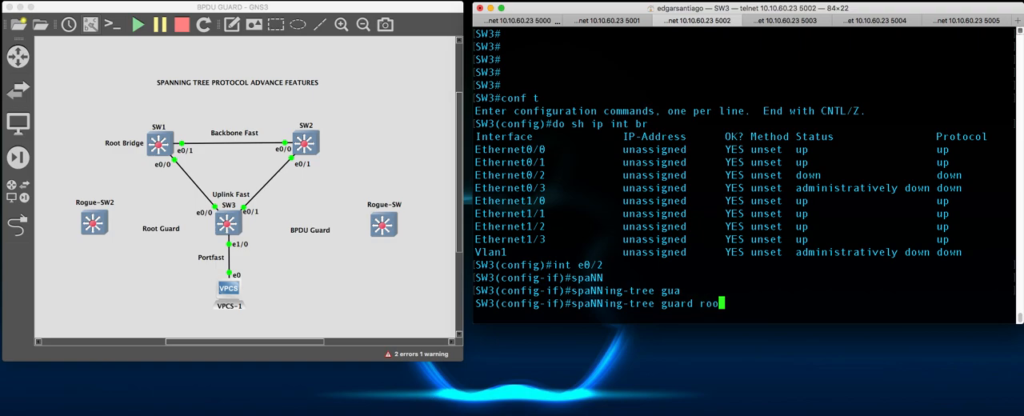
pyautogui.press('Tab')
pyautogui.press('Return')
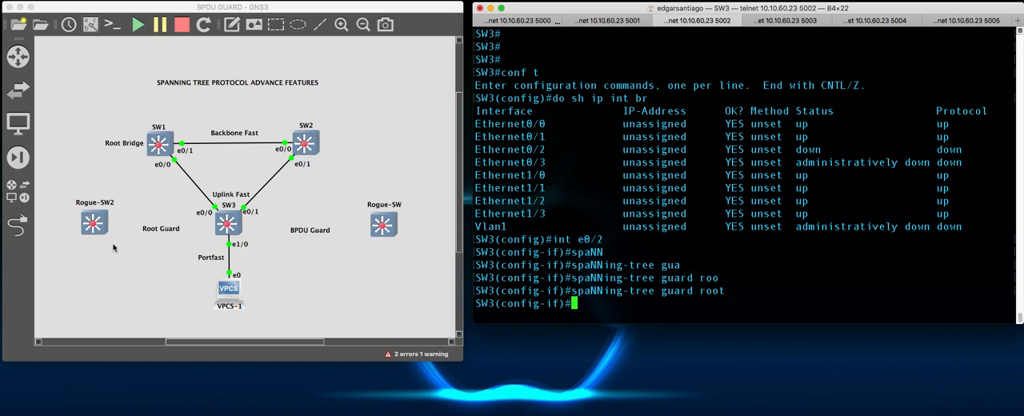
# - Link Rogue-SW2's Ethernet0/0 to SW3's Ethernet0/2 in the topology
pyautogui.click(27, 228)
pyautogui.click(26, 228)
pyautogui.click(103, 225)
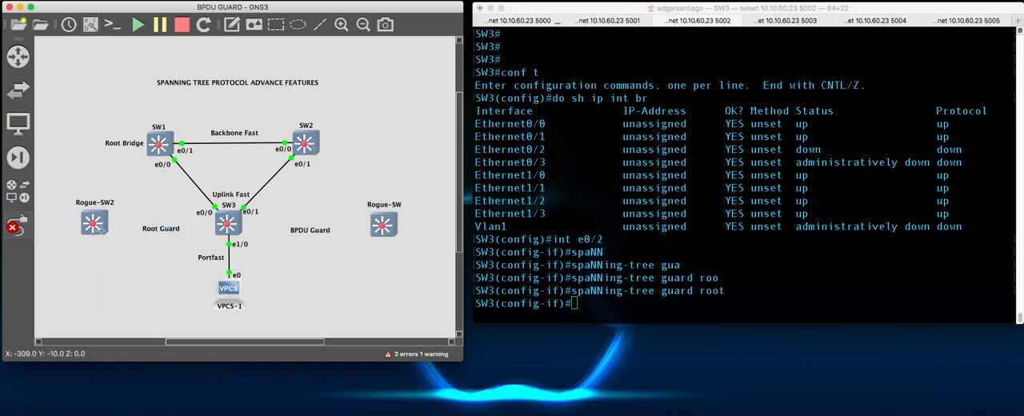
pyautogui.click(110, 231)
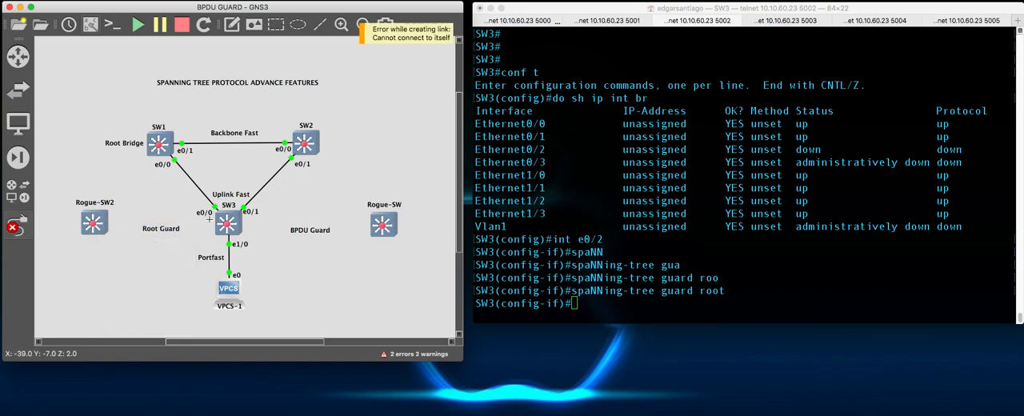
pyautogui.click(101, 218)
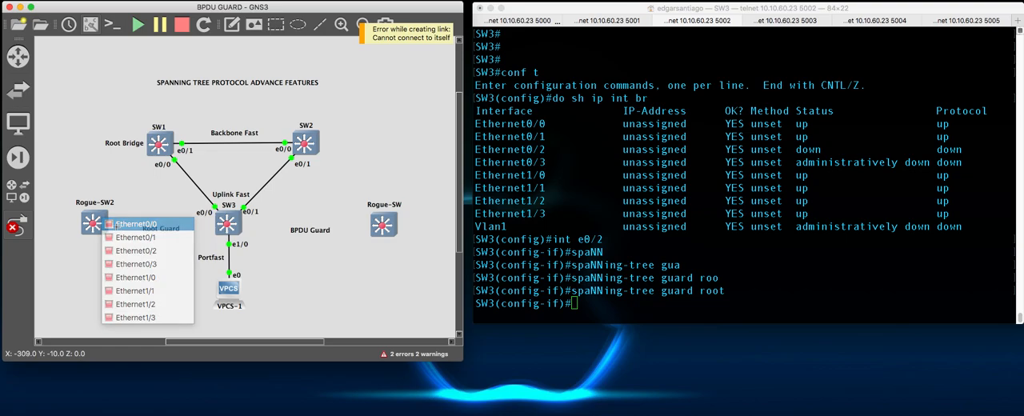
pyautogui.click(120, 222)
pyautogui.click(225, 223)
pyautogui.click(266, 256)
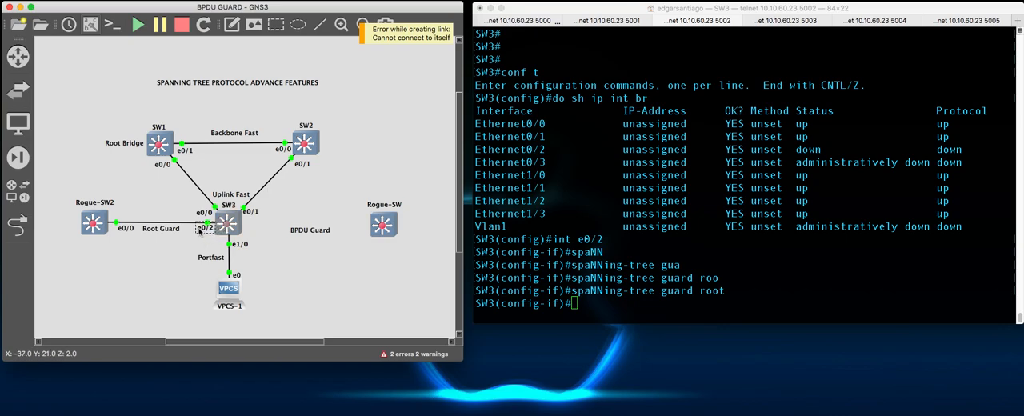
# - Move Rogue-SW2's e0/0 port label closer to the switch, just below the new link
pyautogui.click(120, 228)
pyautogui.moveTo(118, 229); pyautogui.dragTo(111, 229)
pyautogui.click(118, 253)
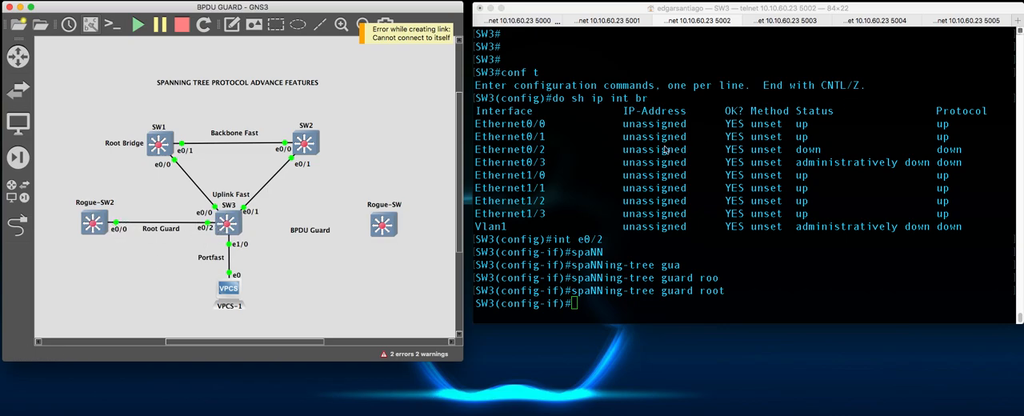
# - Return to SW3's console and leave interface configuration mode with end
pyautogui.click(836, 143)
pyautogui.moveTo(976, 149); pyautogui.dragTo(733, 170)
pyautogui.click(808, 213)
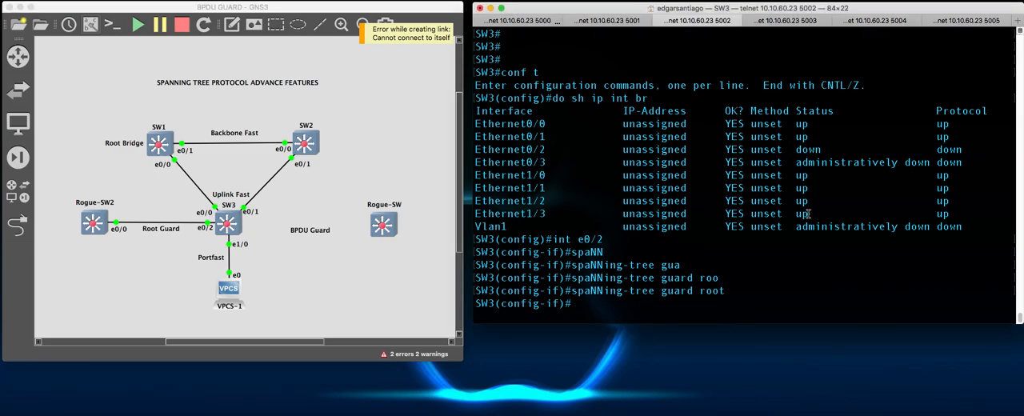
pyautogui.press('Return')
pyautogui.press('Return')
pyautogui.press('Return')
pyautogui.press('Return')
pyautogui.press('Return')
pyautogui.press('Return')
pyautogui.write('end')
# - Display the details of SW3's Ethernet0/2 interface with sh int e0/2
pyautogui.press('Return')
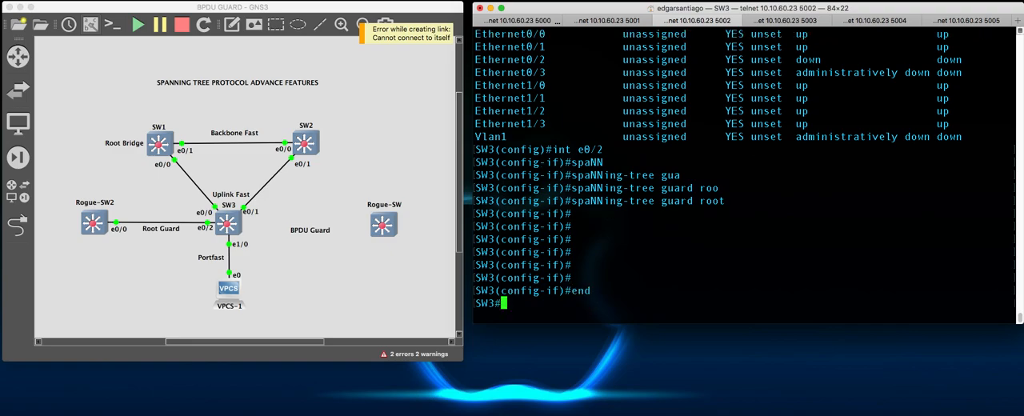
pyautogui.press('Return')
pyautogui.press('Return')
pyautogui.press('Return')
pyautogui.write('sh s')
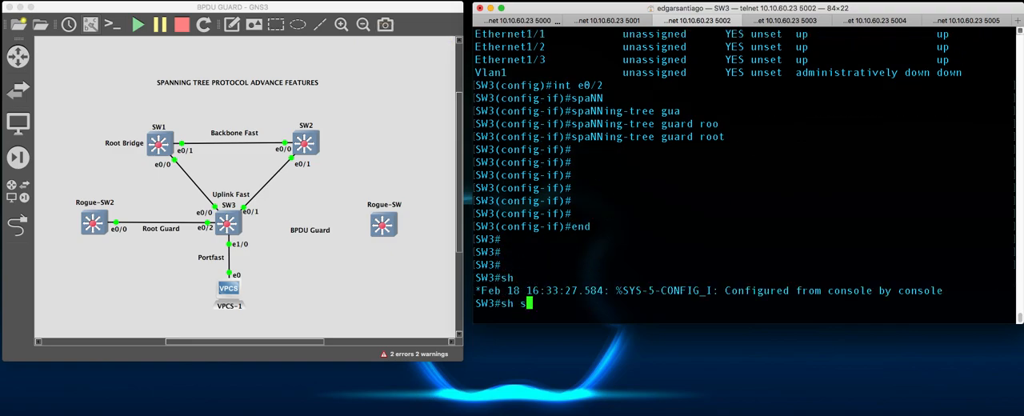
pyautogui.press('BackSpace')
pyautogui.press('BackSpace')
pyautogui.write('h int e0/2')
pyautogui.press('Return')
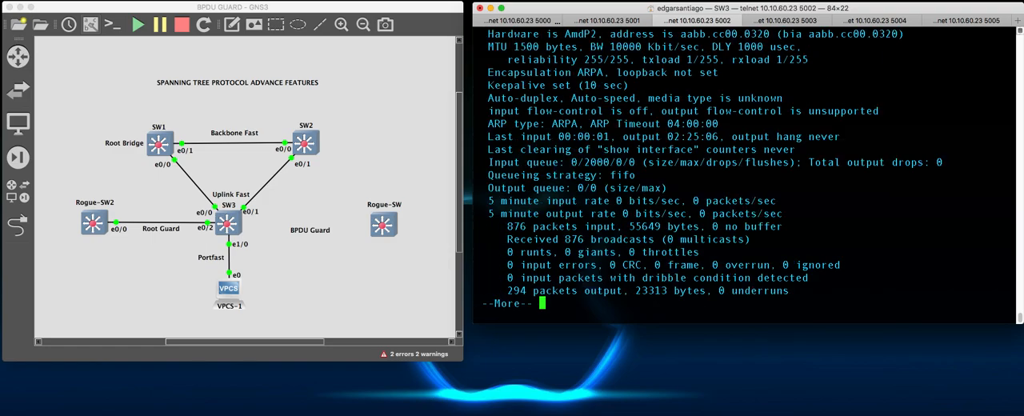
# - Examine the Ethernet0/2 link and line protocol status in SW3's interface output
pyautogui.scroll(3, 789, 153)
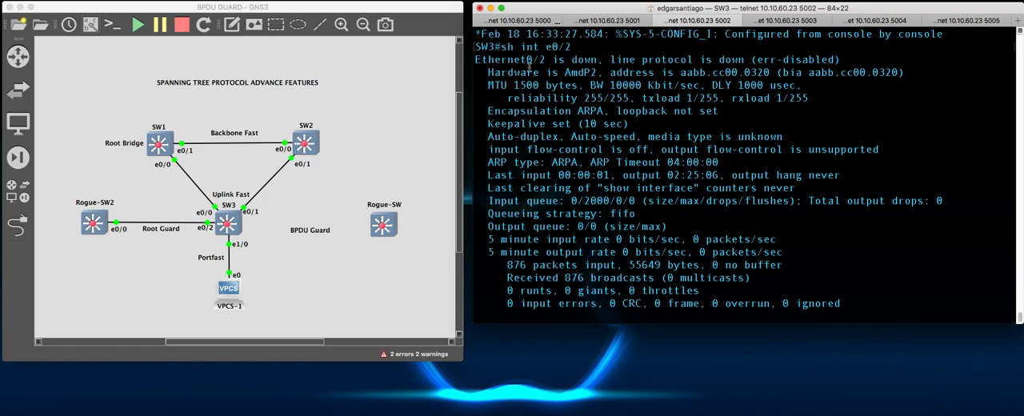
pyautogui.moveTo(495, 60); pyautogui.dragTo(791, 60)
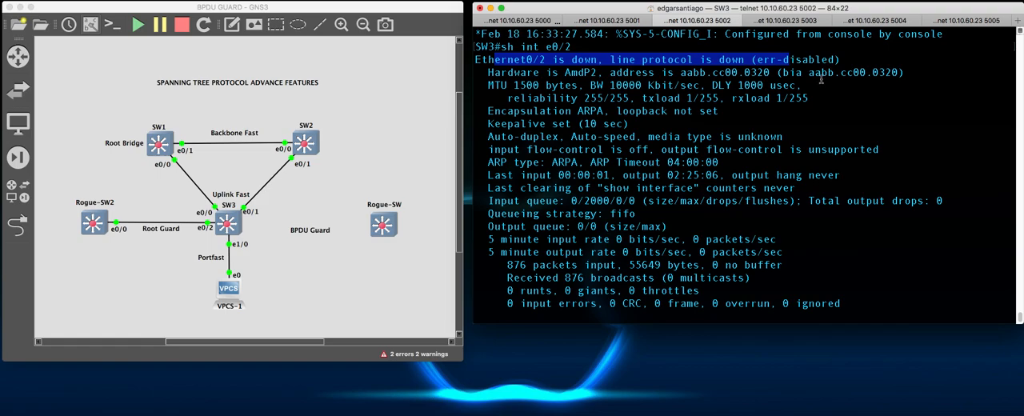
pyautogui.scroll(2, 690, 118)
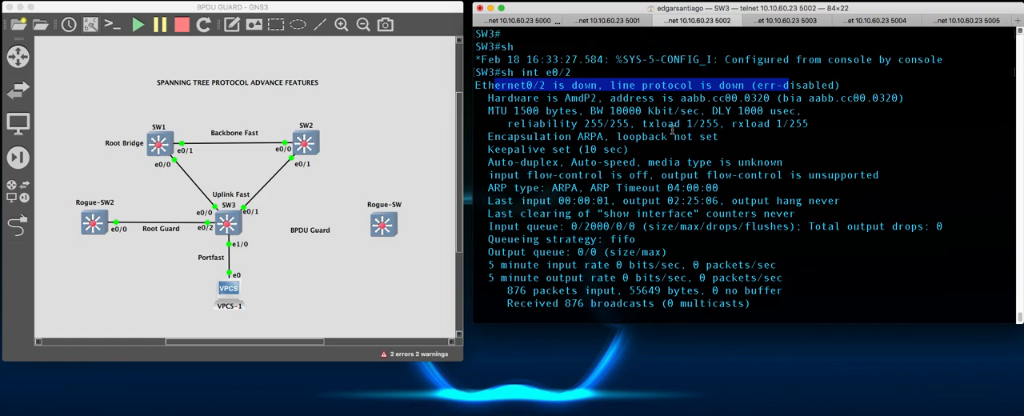
pyautogui.scroll(2, 635, 130)
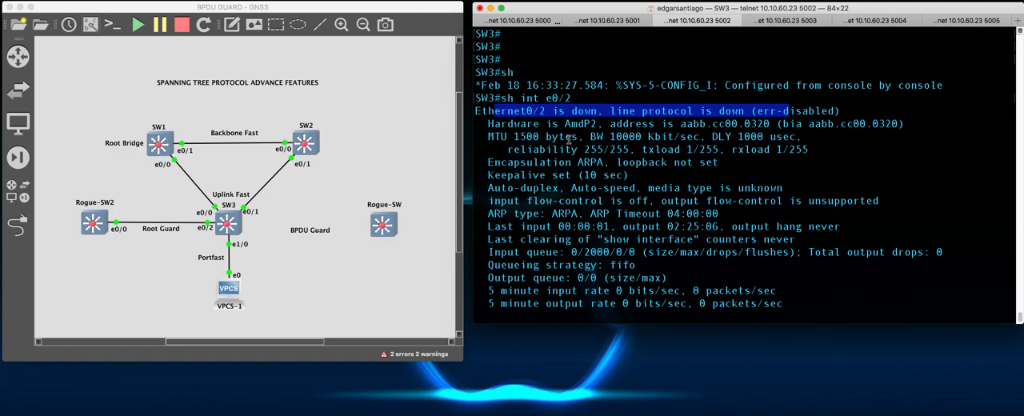
pyautogui.scroll(-4, 702, 177)
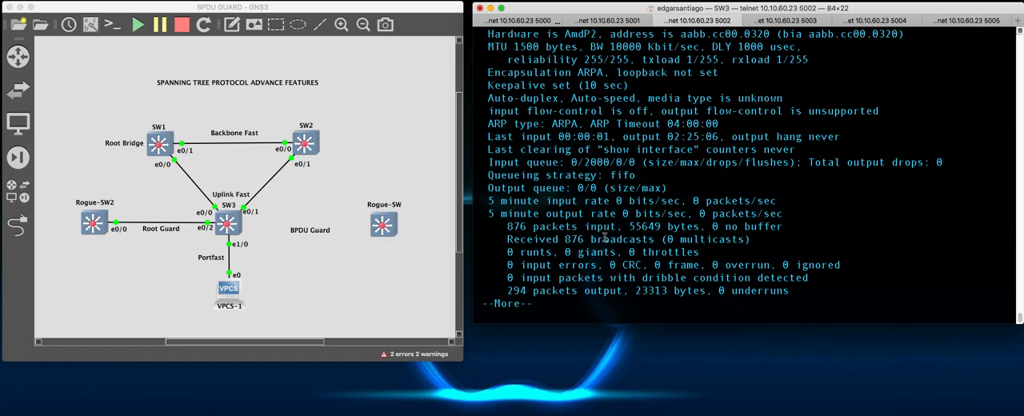
# - Quit the paged output and enter e0/2 interface configuration mode on SW3 with conf t and int e0/2
pyautogui.press('q')
pyautogui.press('Return')
pyautogui.press('Return')
pyautogui.write('sh')
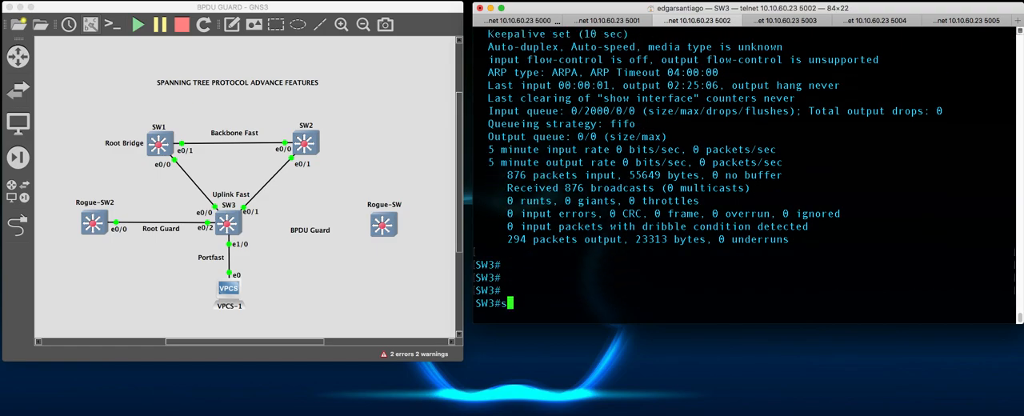
pyautogui.press('BackSpace')
pyautogui.press('BackSpace')
pyautogui.write('conf t')
pyautogui.press('Return')
pyautogui.write('int e0/2')
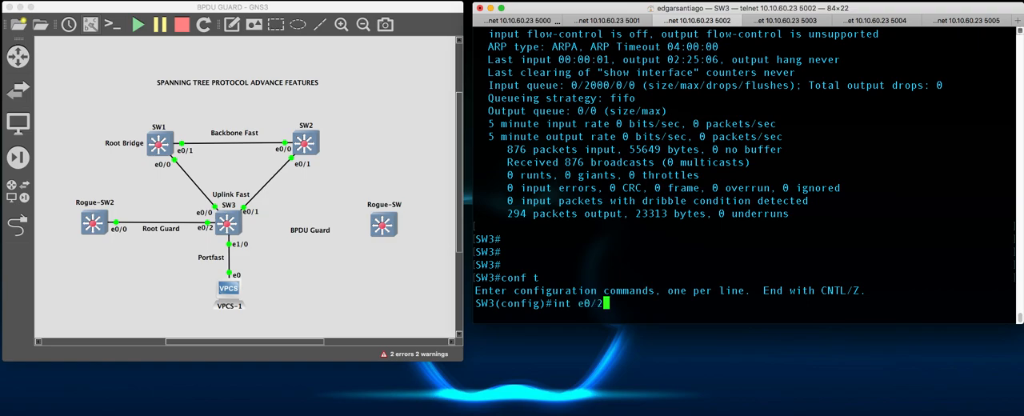
pyautogui.press('Return')
# - Reset SW3's e0/2 interface with shut followed by no shut
pyautogui.write('shut')
pyautogui.press('Return')
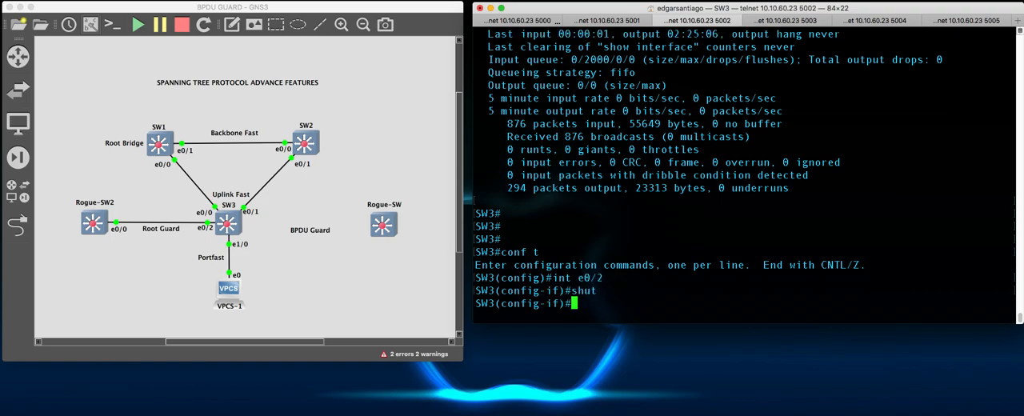
pyautogui.write('no shut')
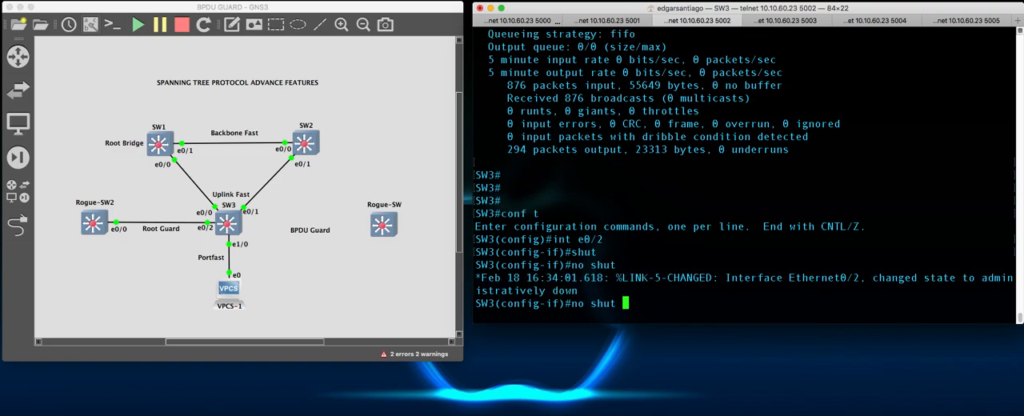
pyautogui.press('Return')
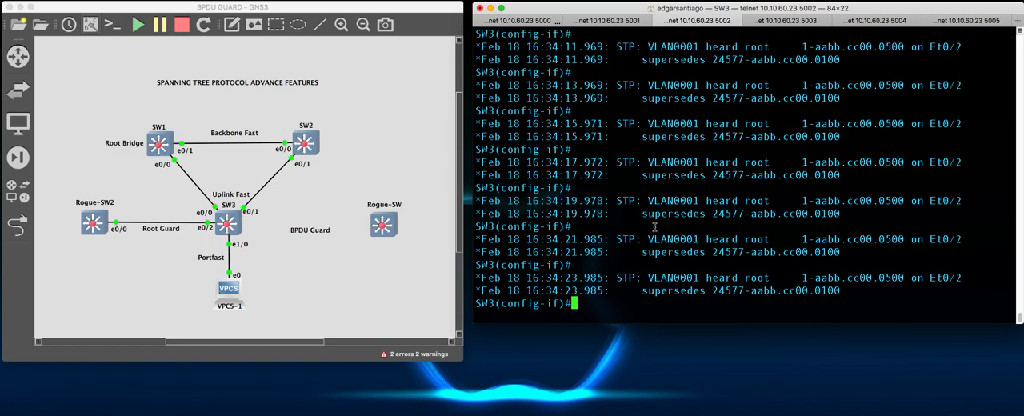
# - Shut down SW3's e0/2 interface again to stop the repeating STP log messages
pyautogui.write('no shut')
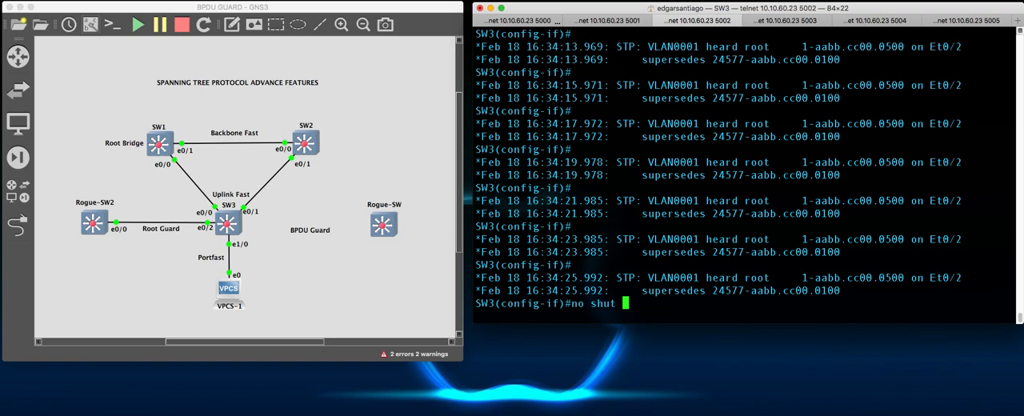
pyautogui.press('Left')
pyautogui.press('Left')
pyautogui.press('Left')
pyautogui.press('Left')
pyautogui.press('Left')
pyautogui.press('BackSpace')
pyautogui.press('BackSpace')
pyautogui.press('BackSpace')
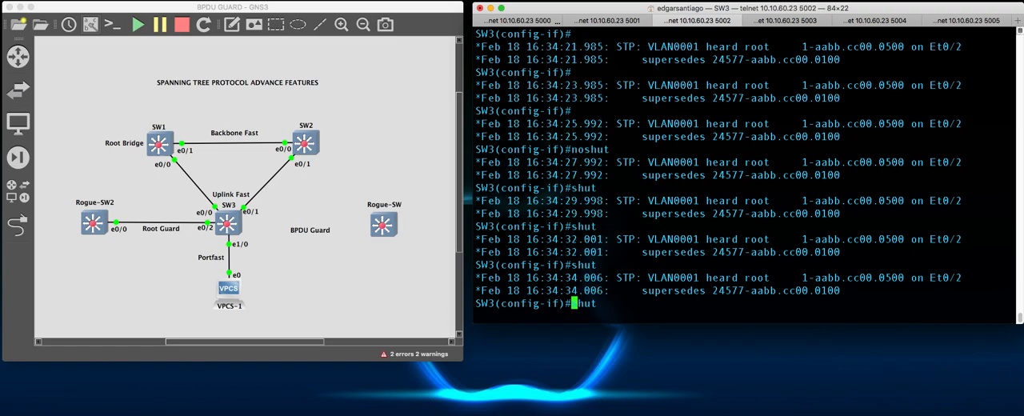
pyautogui.press('Return')
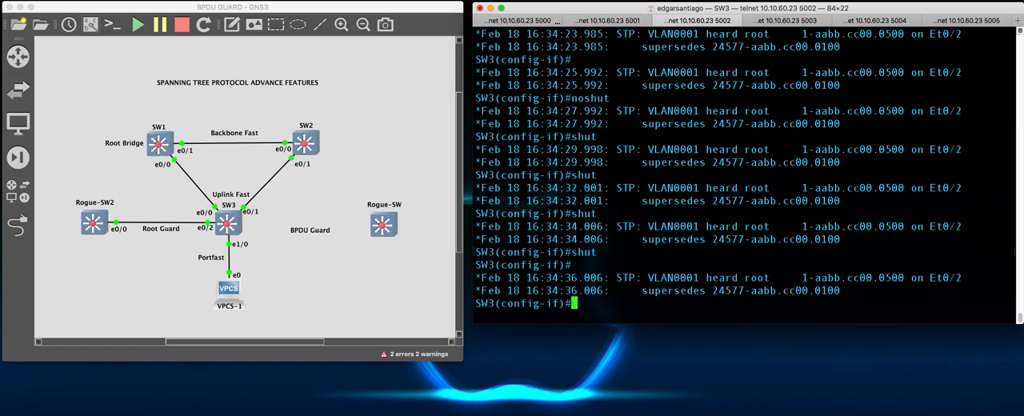
# - Examine SW3's STP log entries for Et0/2, covering the port state, the root heard and the superseded root priority
pyautogui.scroll(7, 656, 226)
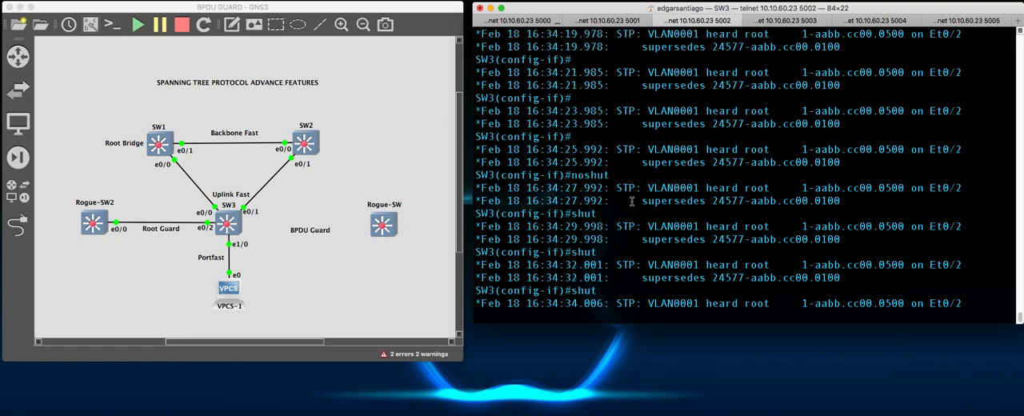
pyautogui.scroll(5, 642, 200)
pyautogui.scroll(-6, 640, 216)
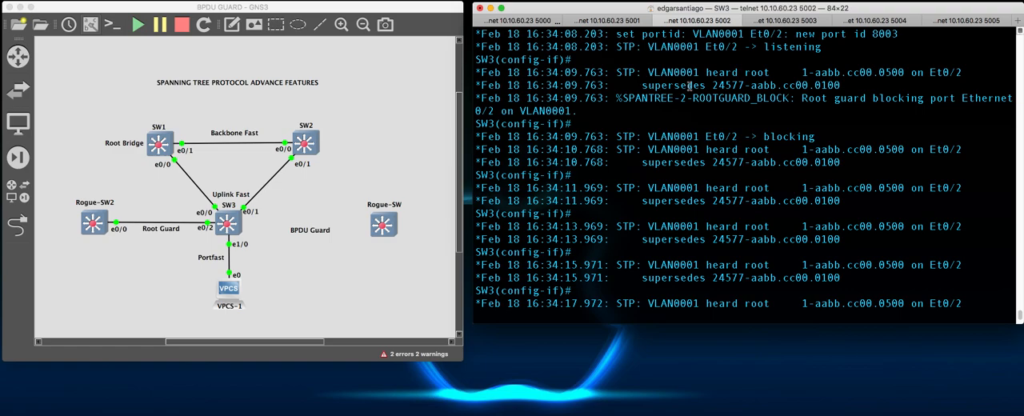
pyautogui.scroll(1, 566, 108)
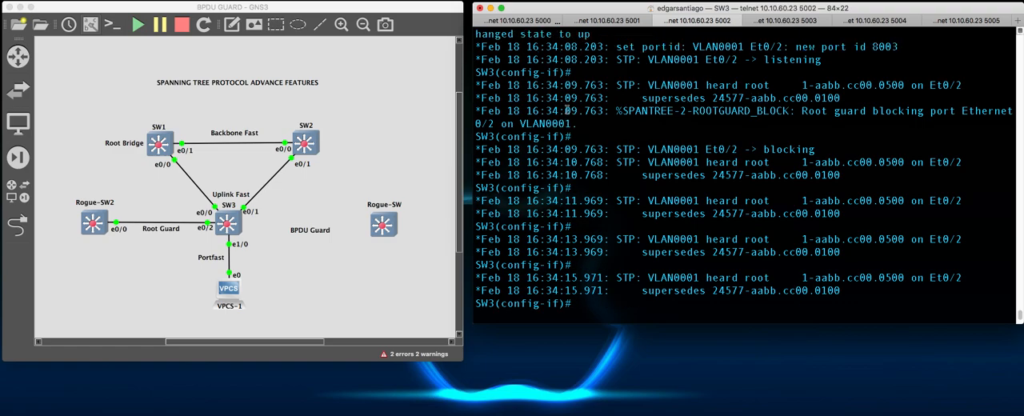
pyautogui.moveTo(645, 47); pyautogui.dragTo(786, 45)
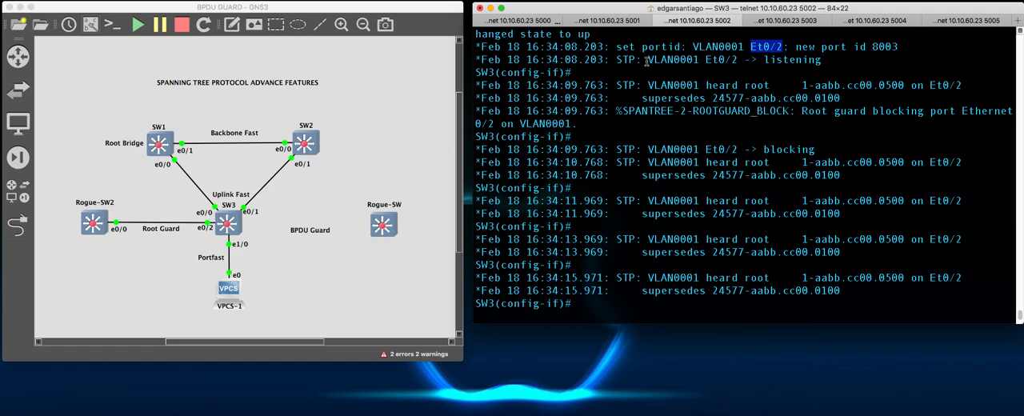
pyautogui.moveTo(764, 60); pyautogui.dragTo(819, 53)
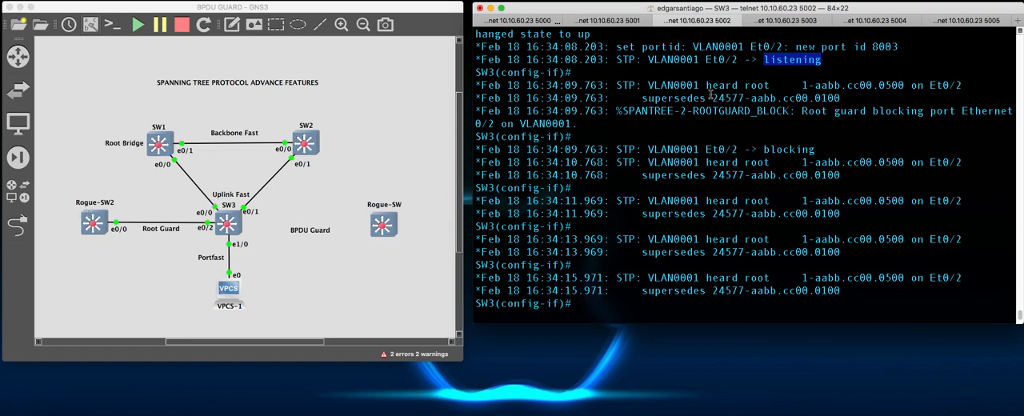
pyautogui.moveTo(706, 85); pyautogui.dragTo(780, 85)
pyautogui.click(770, 93)
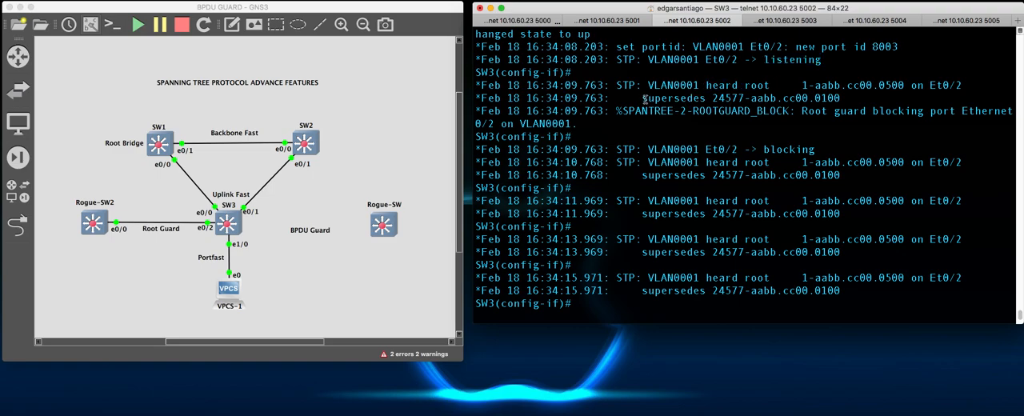
pyautogui.moveTo(646, 98); pyautogui.dragTo(742, 97)
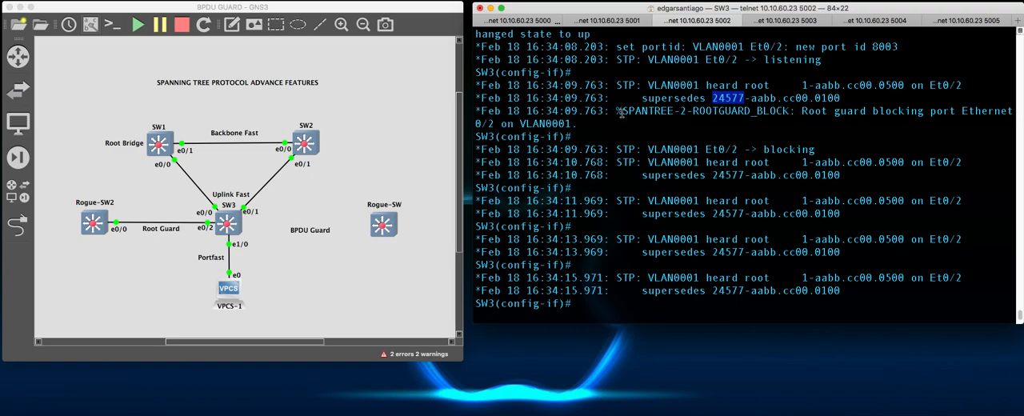
# - Examine the SPANTREE-2-ROOTGUARD_BLOCK message for Ethernet0/2 in SW3's log
pyautogui.moveTo(623, 110); pyautogui.dragTo(787, 112)
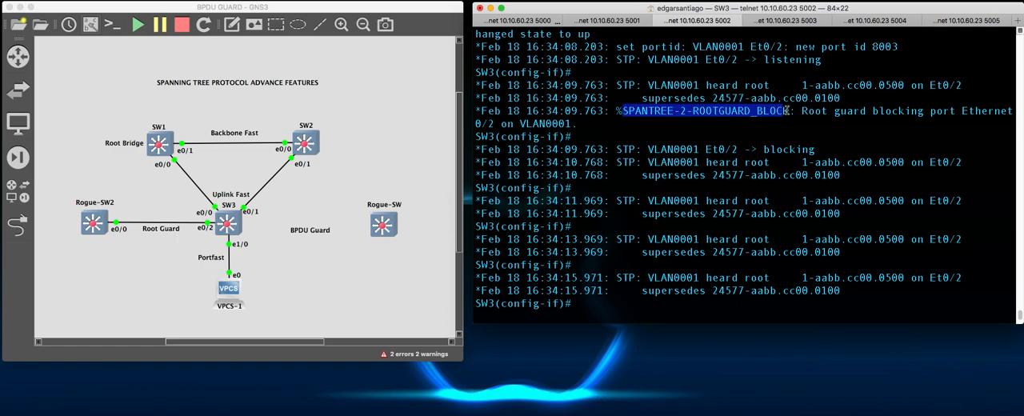
pyautogui.click(852, 112)
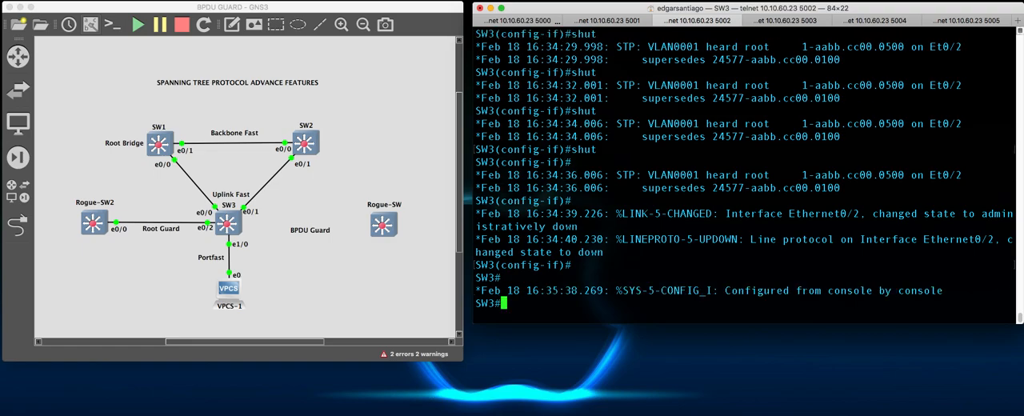
# - Display the interface details of e0/3 on SW3 with sh int e0/3
pyautogui.write('sh')
pyautogui.write(' int ')
pyautogui.write('e0/')
pyautogui.write('3')
pyautogui.press('Return')
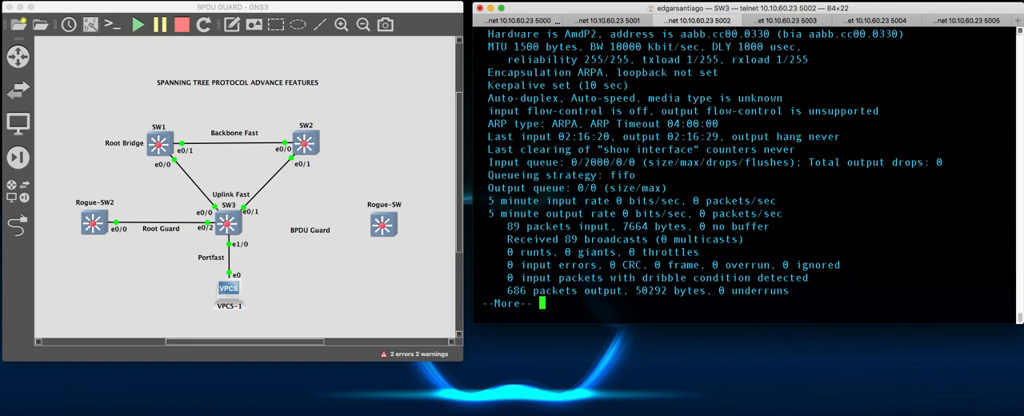
# - Display the interface details of e0/2 on SW3 with sh int e0/2, then leave the paged output
pyautogui.press('Up')
pyautogui.press('Up')
pyautogui.press('BackSpace')
pyautogui.write('2')
pyautogui.press('Return')
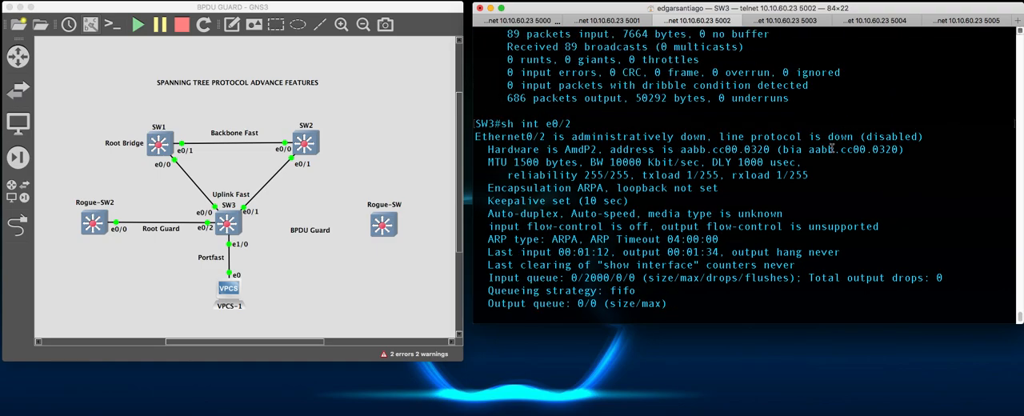
pyautogui.press('space')
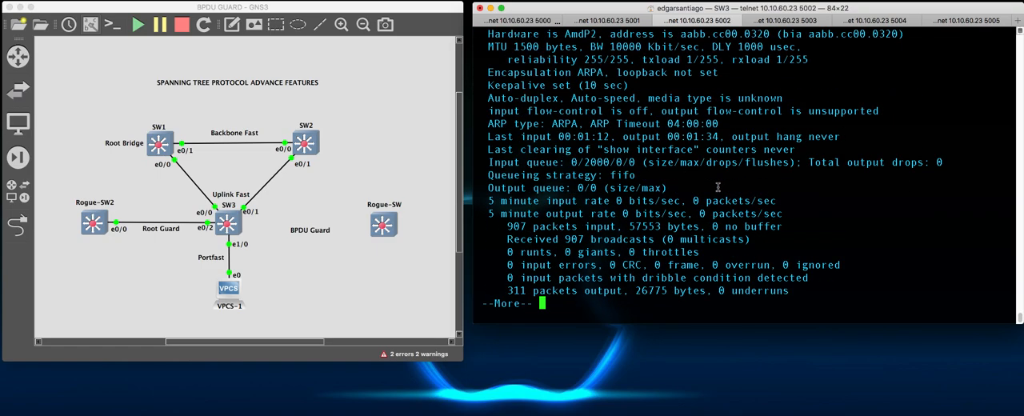
pyautogui.press('Up')
pyautogui.press('Return')
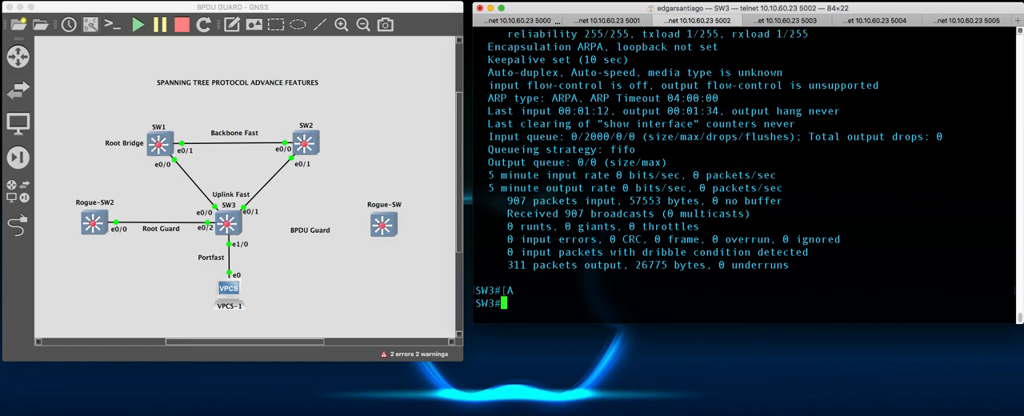
# - Bring SW3's e0/2 interface back up using conf t, int e0/2 and no shut
pyautogui.write('conf t')
pyautogui.press('Return')
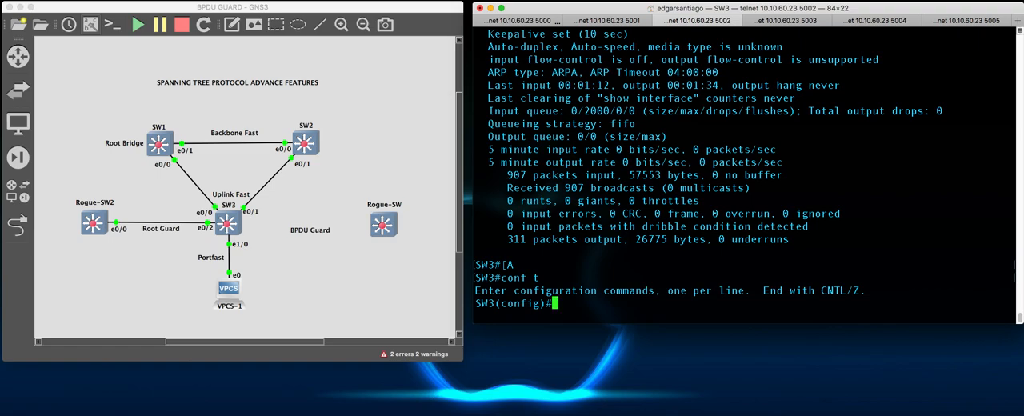
pyautogui.write('int e0/2')
pyautogui.press('Return')
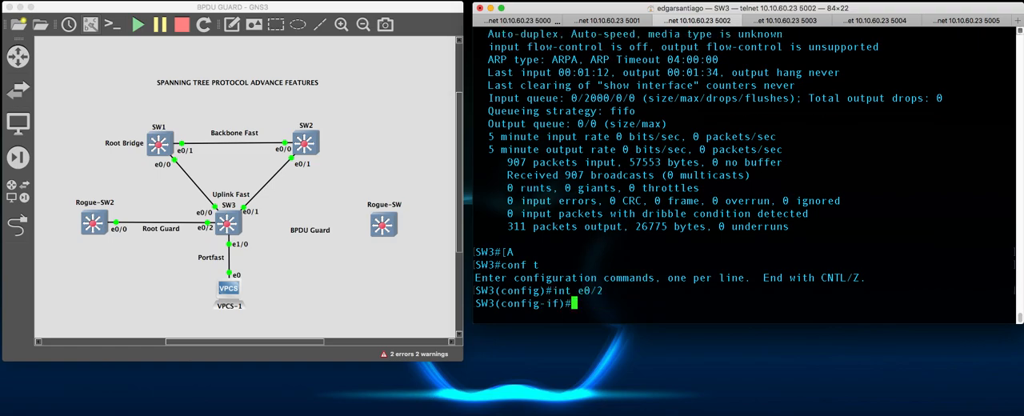
pyautogui.write('no shut')
pyautogui.press('Return')
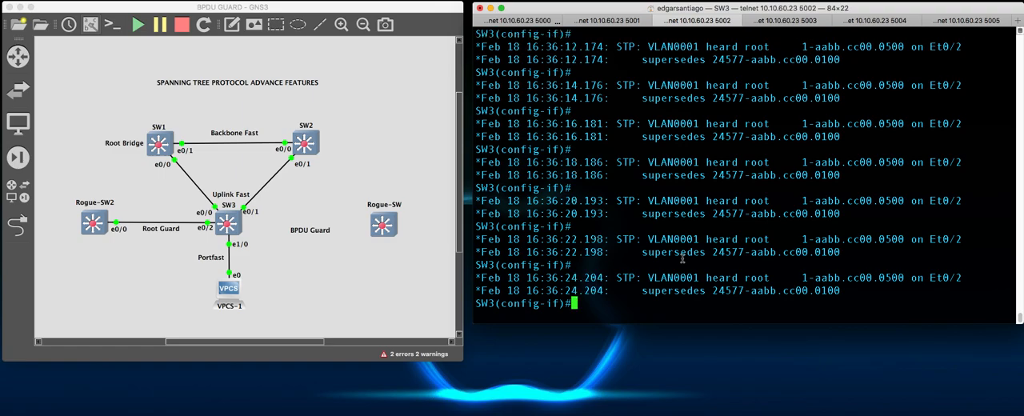
# - Leave configuration mode with end and check e0/2's link and line protocol status using sh int e0/2
pyautogui.write('end')
pyautogui.press('Return')
pyautogui.write('sh int e0/2')
pyautogui.press('Return')
pyautogui.scroll(5, 681, 166)
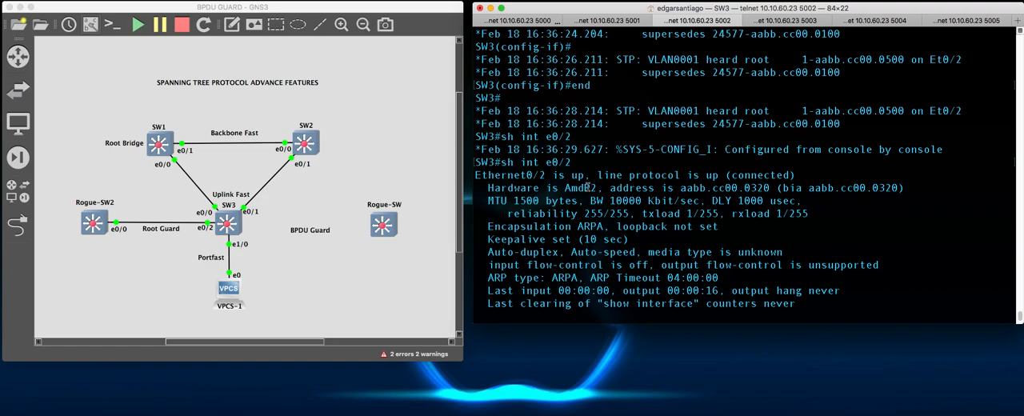
pyautogui.moveTo(587, 173); pyautogui.dragTo(797, 179)
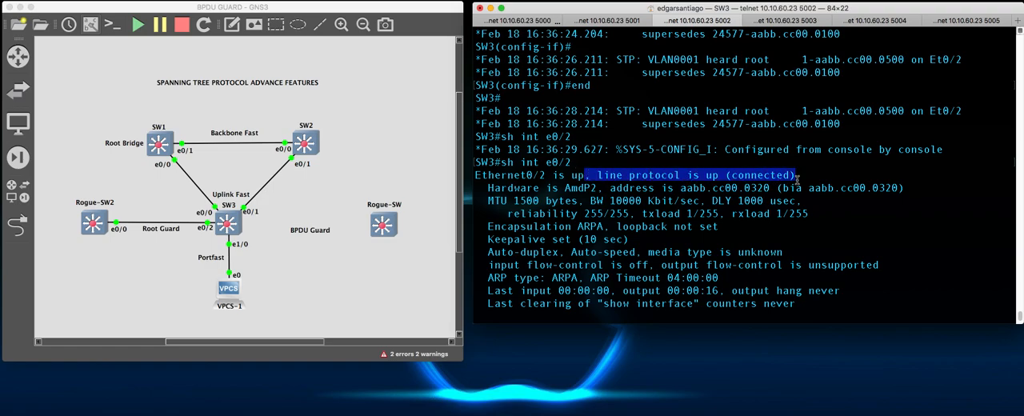
pyautogui.click(829, 201)
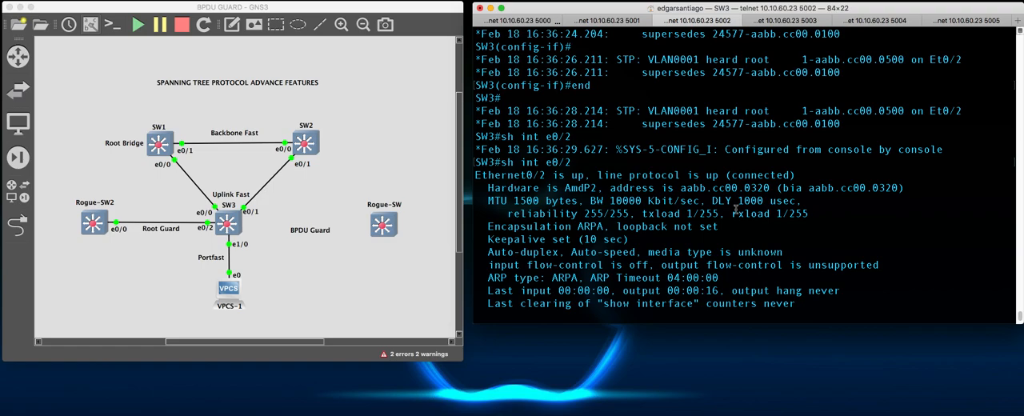
pyautogui.press('space')
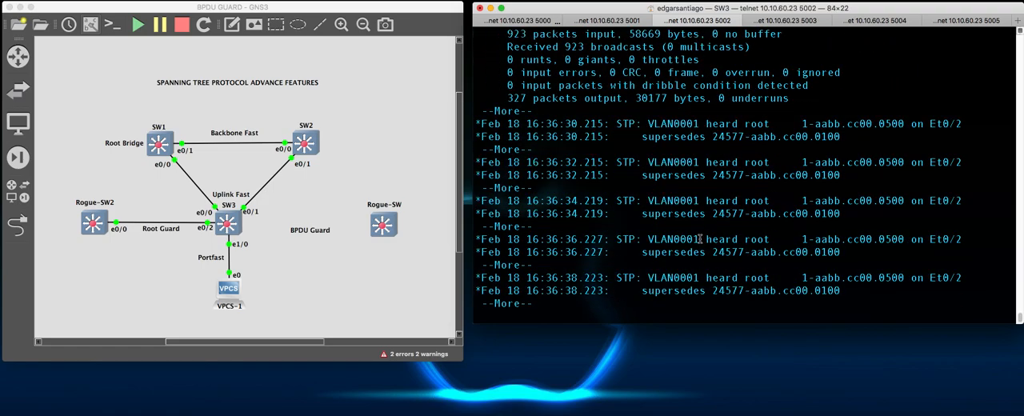
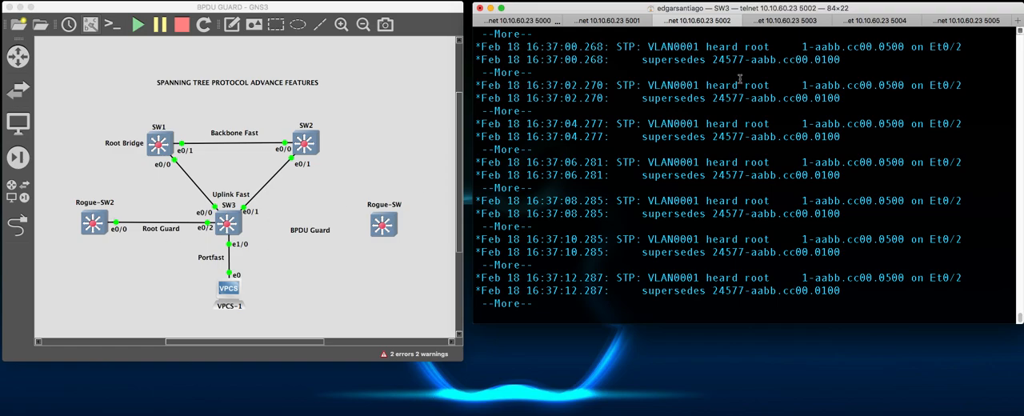
# - Enter global configuration mode on Rogue-SW2 with conf t and glance at SW3's console before returning to Rogue-SW2
pyautogui.click(876, 20)
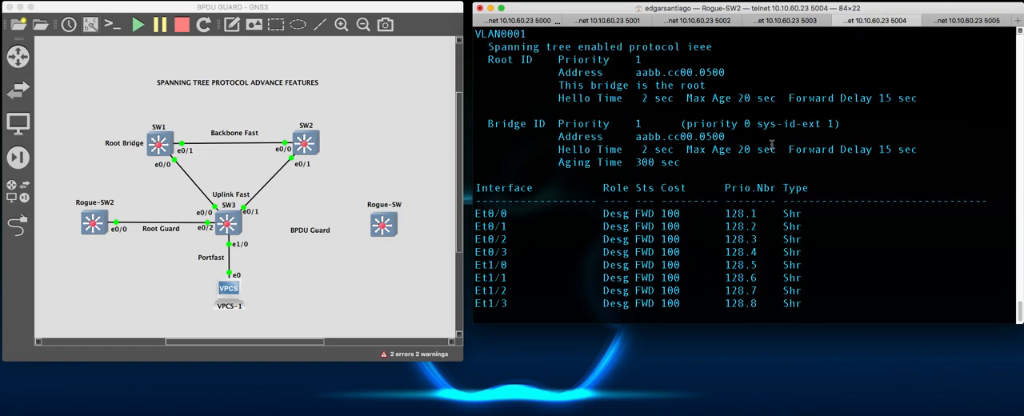
pyautogui.press('Return')
pyautogui.press('Return')
pyautogui.press('Return')
pyautogui.press('Return')
pyautogui.press('Return')
pyautogui.press('Return')
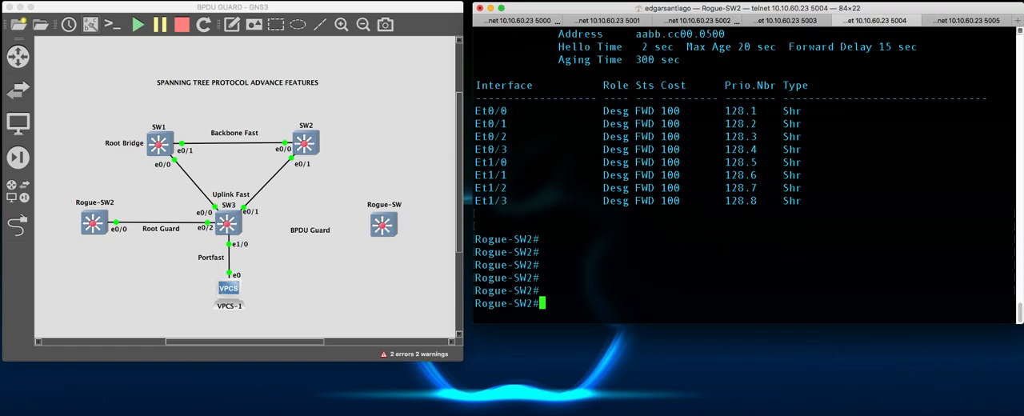
pyautogui.write('conf t')
pyautogui.press('Return')
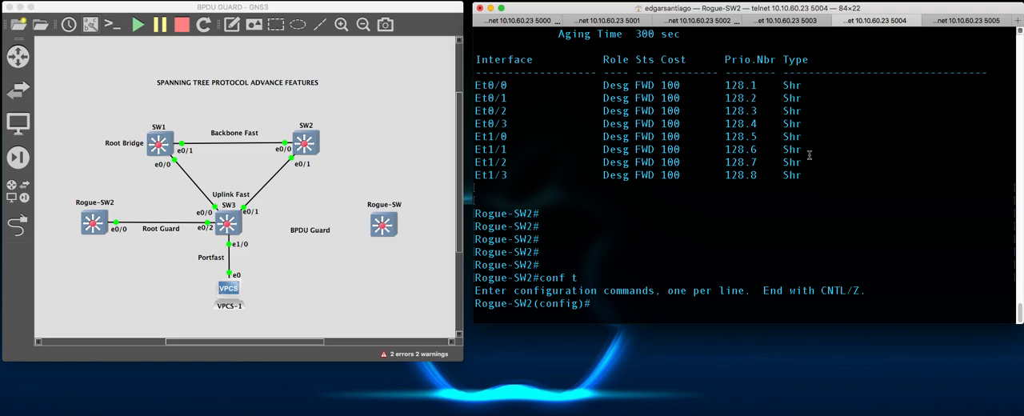
pyautogui.click(761, 23)
pyautogui.click(703, 20)
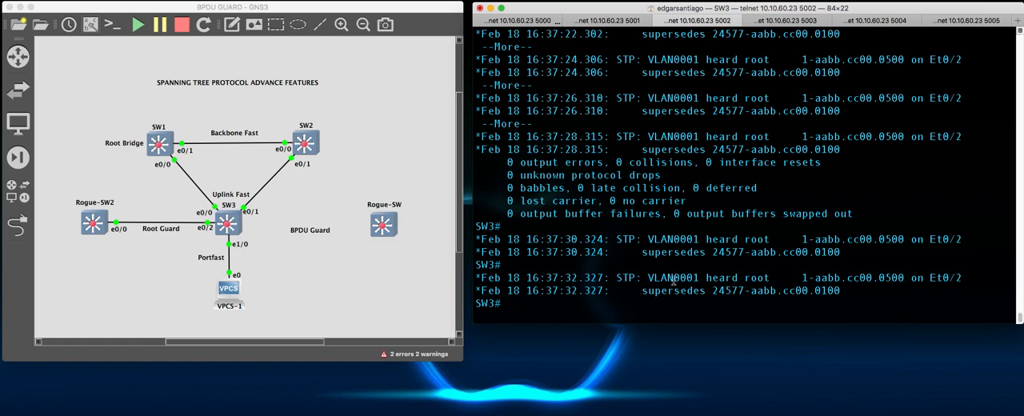
pyautogui.click(880, 20)
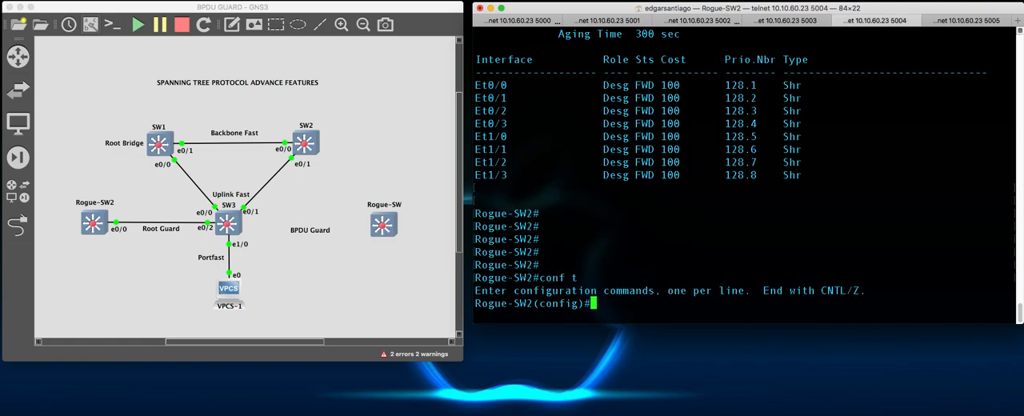
# - Try to set Rogue-SW2's VLAN 1 bridge priority to 1 with spanning-tree vlan 1 priority 1
pyautogui.write('span')
pyautogui.press('Tab')
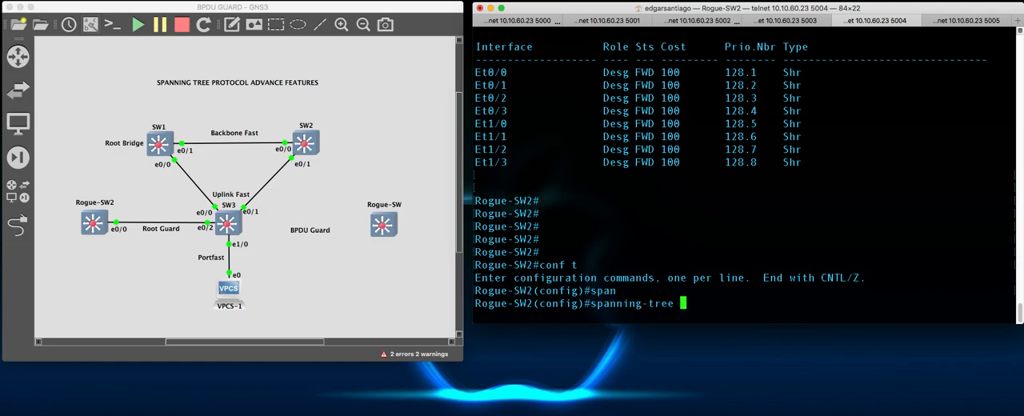
pyautogui.write('vl')
pyautogui.press('Tab')
pyautogui.write('1 pri')
pyautogui.press('Tab')
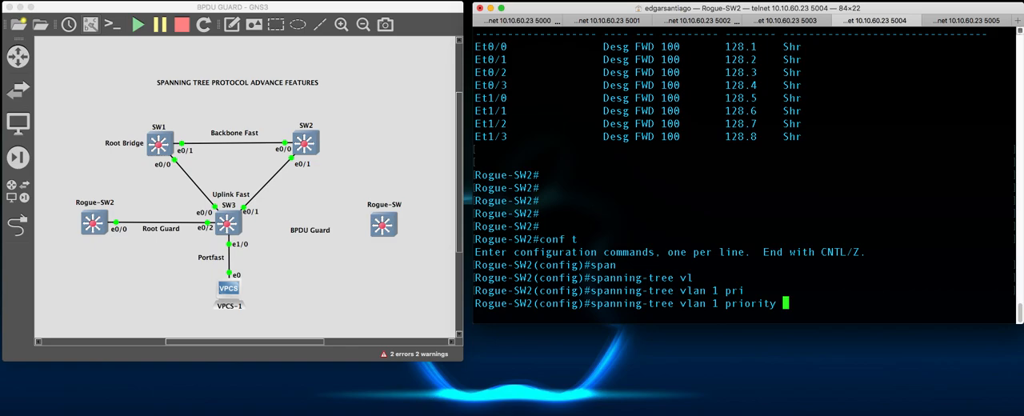
pyautogui.write('1?')
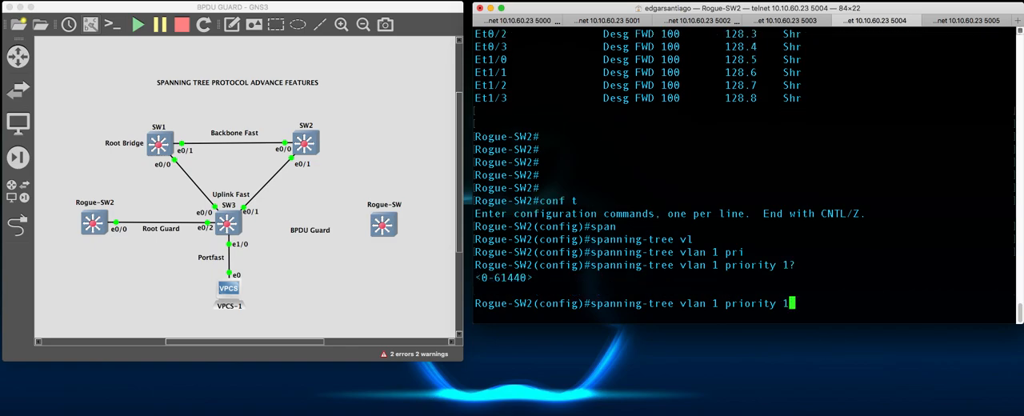
pyautogui.press('Return')
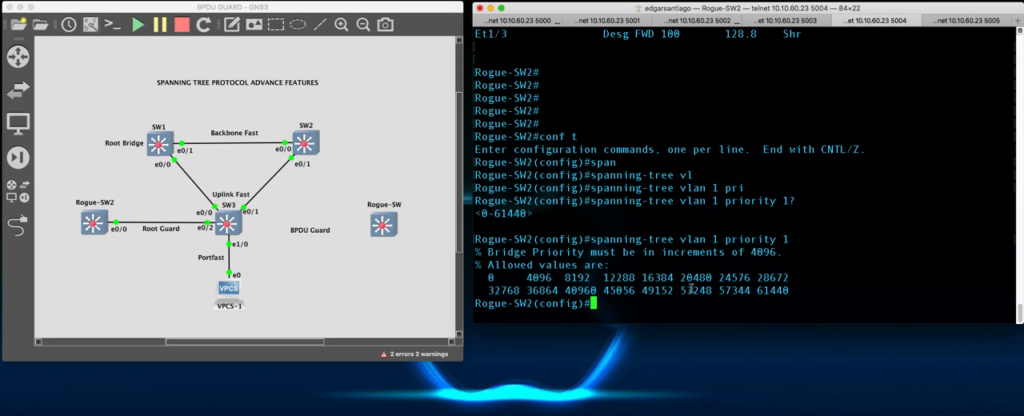
# - Set Rogue-SW2's bridge priority with spanning-tree vlan 1 priority 49152 and leave configuration mode with end
pyautogui.doubleClick(659, 291)
pyautogui.rightClick(661, 291)
pyautogui.click(682, 349)
pyautogui.click(628, 304)
pyautogui.press('Up')
pyautogui.press('BackSpace')
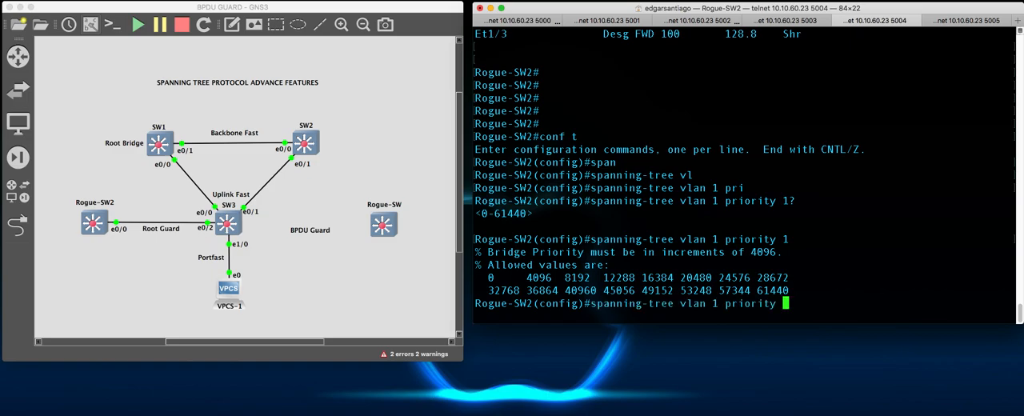
pyautogui.rightClick(817, 277)
pyautogui.click(824, 283)
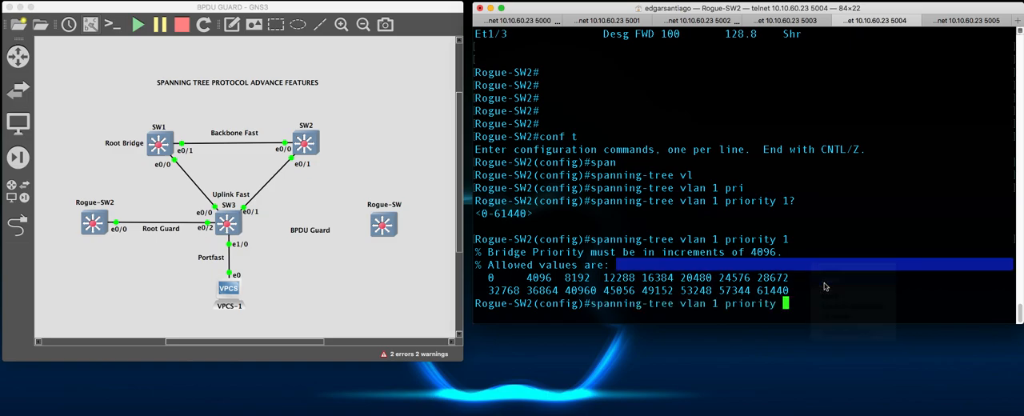
pyautogui.press('Return')
pyautogui.write('end')
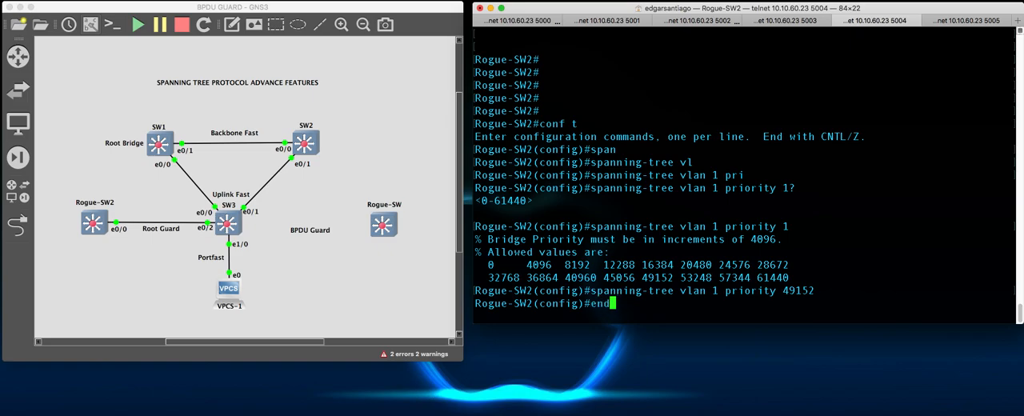
pyautogui.press('Return')
pyautogui.press('Return')
pyautogui.press('Return')
pyautogui.press('Return')
pyautogui.press('Return')
# - Display Rogue-SW2's spanning tree details with sh span vlan 1 and check the Root ID priority
pyautogui.write('sh span ')
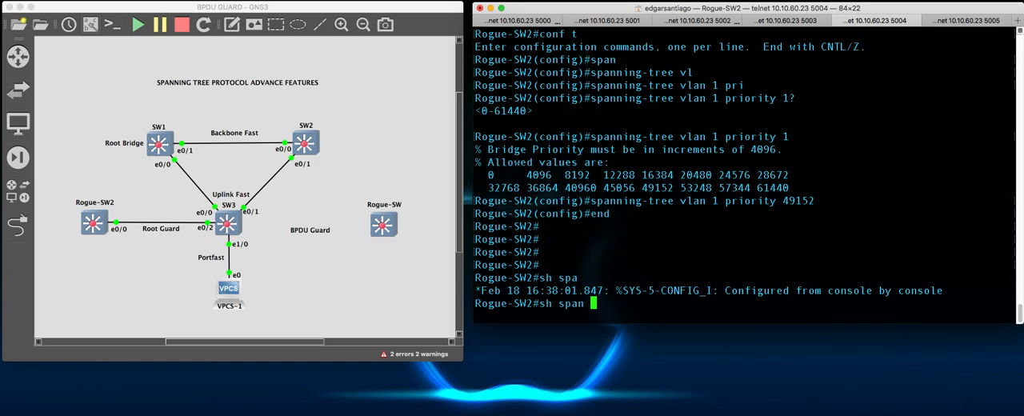
pyautogui.write('vlan 1')
pyautogui.press('Return')
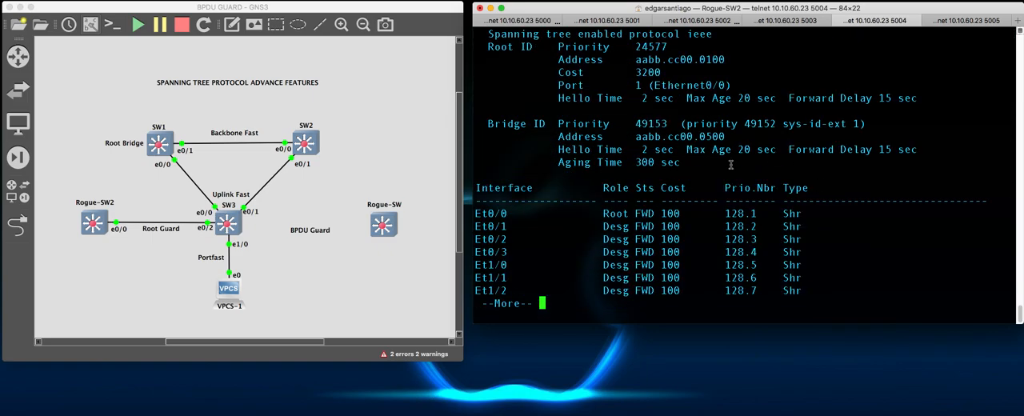
pyautogui.scroll(3, 726, 141)
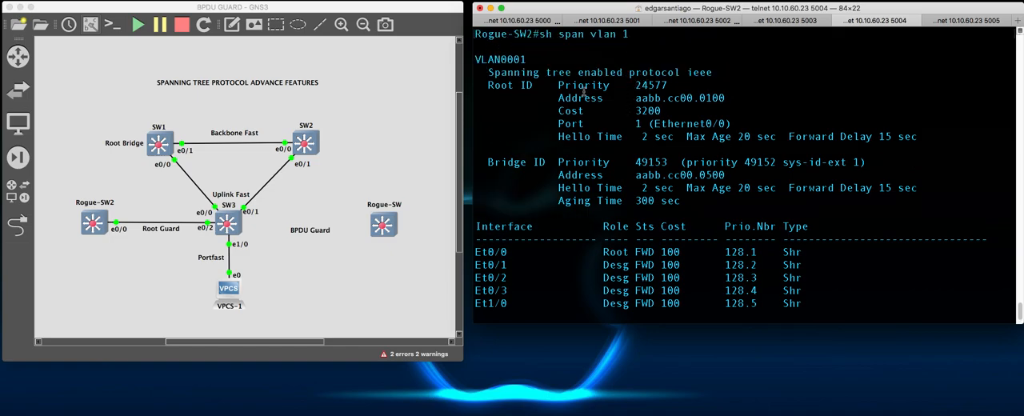
pyautogui.moveTo(636, 84); pyautogui.dragTo(663, 84)
# - Review SW3's console messages about Root Guard and the spanning tree state transitions of Et0/2
pyautogui.click(706, 22)
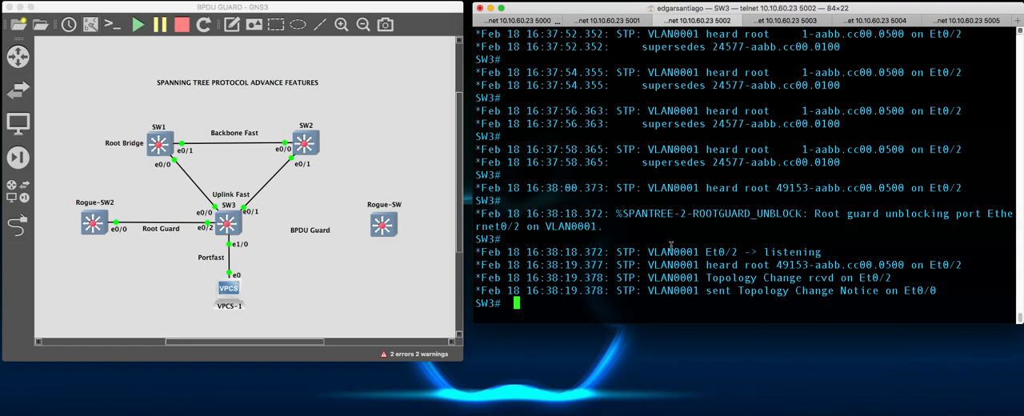
pyautogui.moveTo(623, 214); pyautogui.dragTo(1000, 222)
pyautogui.click(885, 208)
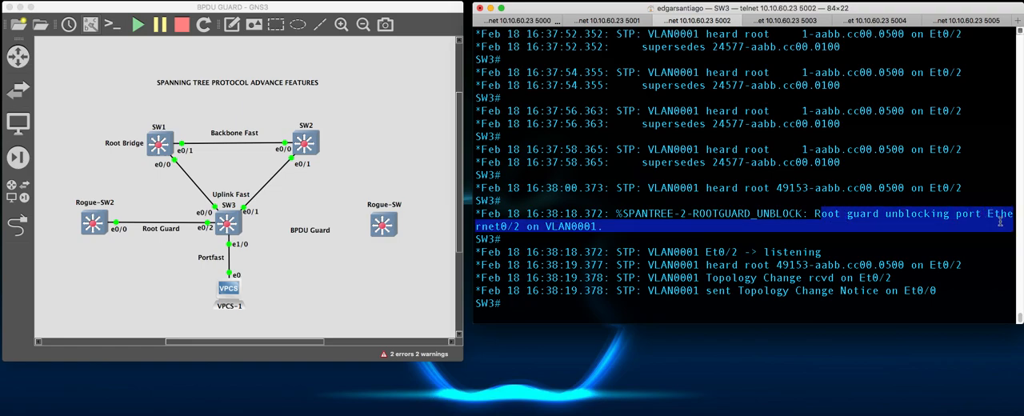
pyautogui.click(808, 238)
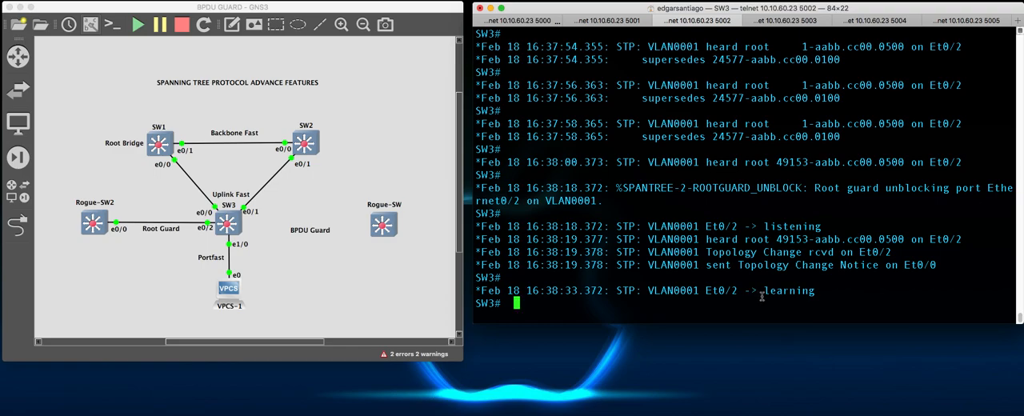
pyautogui.moveTo(762, 296); pyautogui.dragTo(807, 300)
pyautogui.click(835, 293)
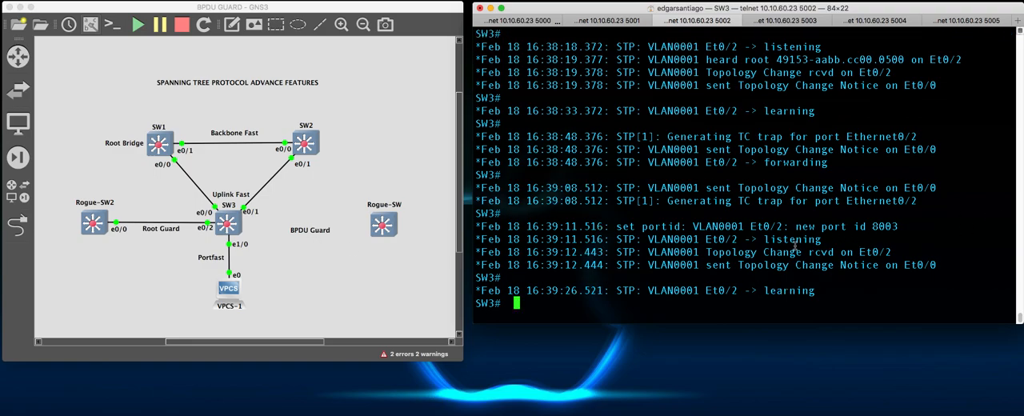
# - Enter global configuration mode on SW3 with conf t and list the available spanning-tree options with spanning-tree ?
pyautogui.press('Return')
pyautogui.press('Return')
pyautogui.press('Return')
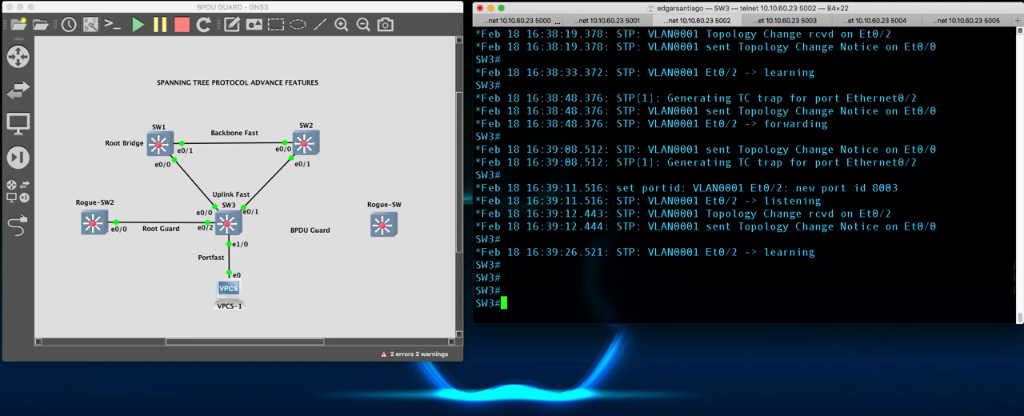
pyautogui.press('Return')
pyautogui.press('Return')
pyautogui.press('Return')
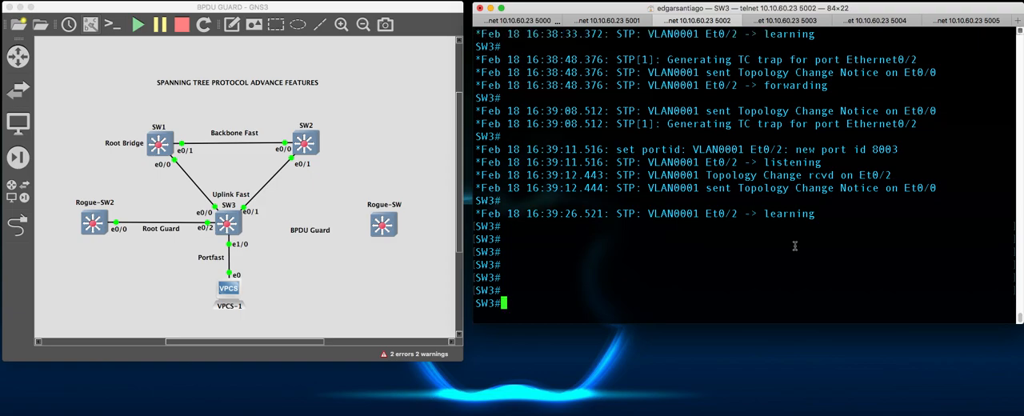
pyautogui.write('conf t')
pyautogui.press('Return')
pyautogui.write('span')
pyautogui.press('Tab')
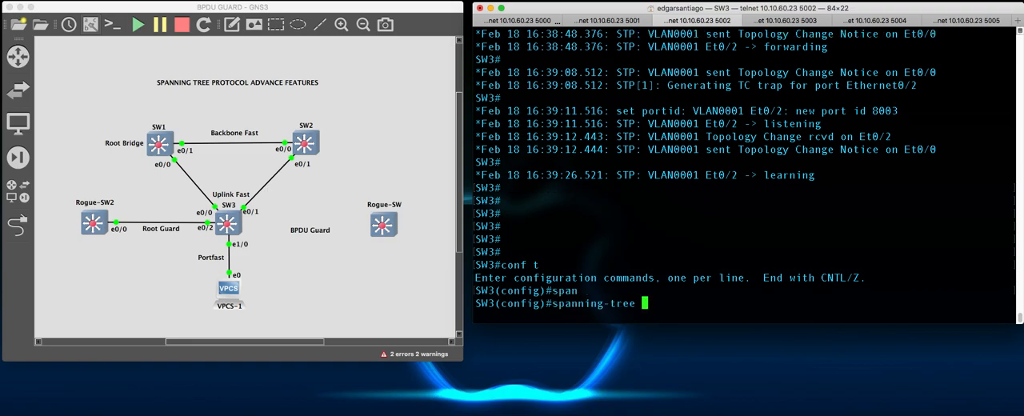
pyautogui.write('bpd')
pyautogui.press('Tab')
pyautogui.press('BackSpace')
pyautogui.press('BackSpace')
pyautogui.press('BackSpace')
pyautogui.write('?')
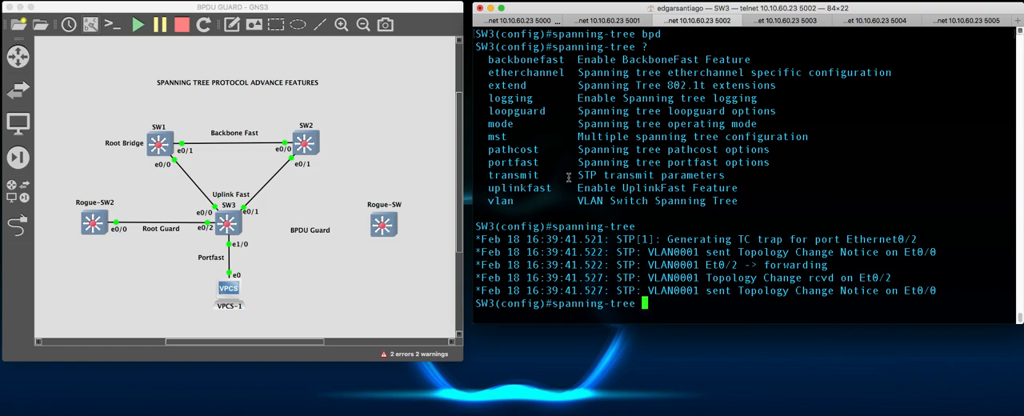
# - Enable BPDU Guard globally on SW3 with spanning-tree portfast bpduguard after listing the portfast options, and leave configuration mode with end
pyautogui.write('port')
pyautogui.press('Tab')
pyautogui.write('?')
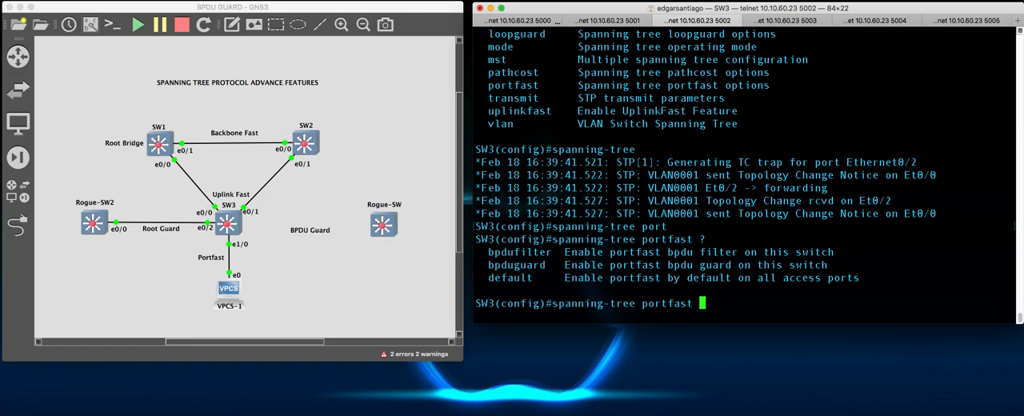
pyautogui.write('bpdu')
pyautogui.press('Tab')
pyautogui.write('g')
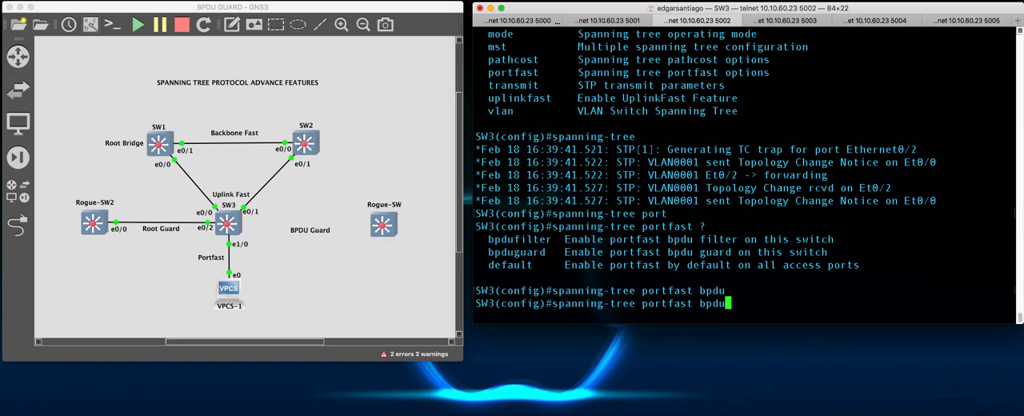
pyautogui.press('Tab')
pyautogui.press('Return')
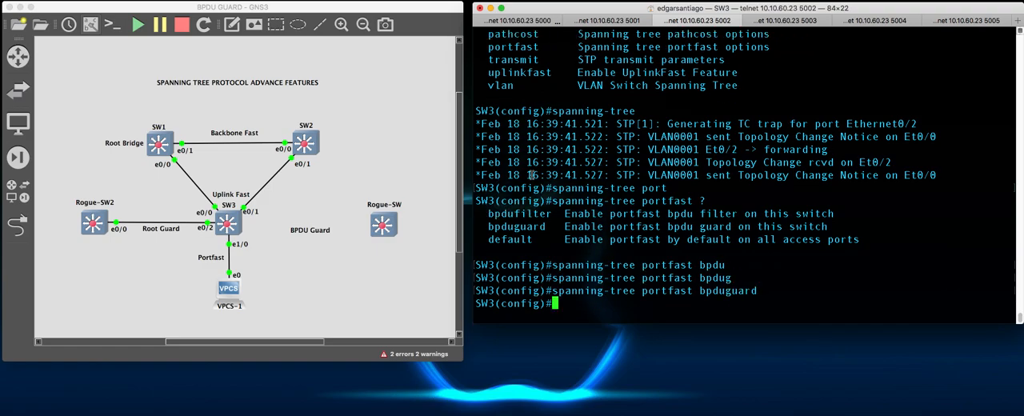
pyautogui.press('Return')
pyautogui.press('Return')
pyautogui.press('Return')
pyautogui.press('Return')
pyautogui.press('Return')
pyautogui.write('end')
pyautogui.press('Return')
pyautogui.press('Return')
pyautogui.press('Return')
pyautogui.press('Return')
pyautogui.press('Return')
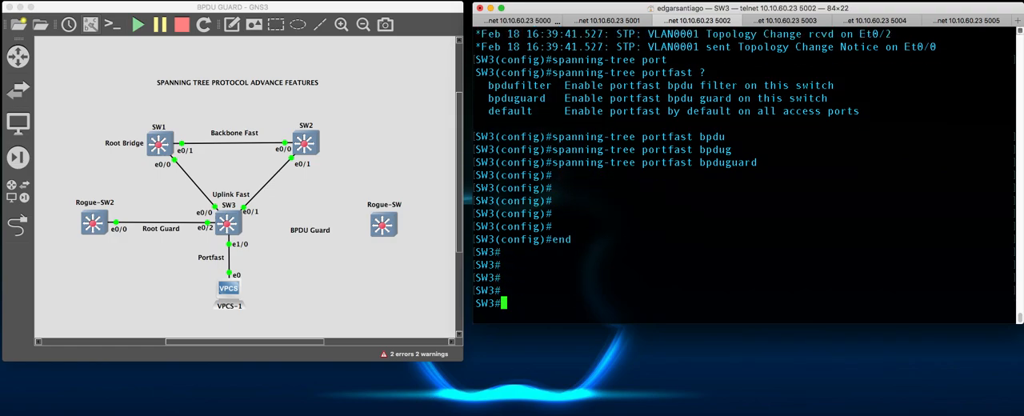
# - Display SW3's running configuration with sh run and page through it to examine the interface spanning-tree settings
pyautogui.press('Return')
pyautogui.press('Return')
pyautogui.press('Return')
pyautogui.press('Return')
pyautogui.press('Return')
pyautogui.write('sh ')
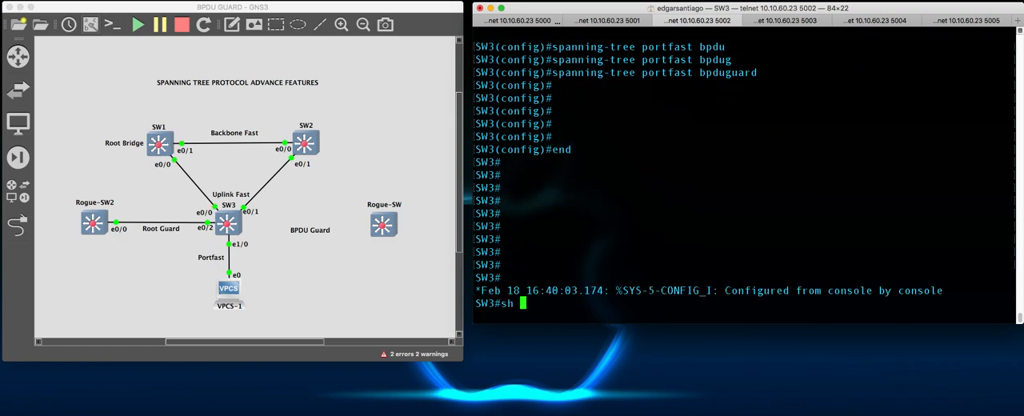
pyautogui.write('run')
pyautogui.press('Return')
pyautogui.press('space')
pyautogui.press('space')
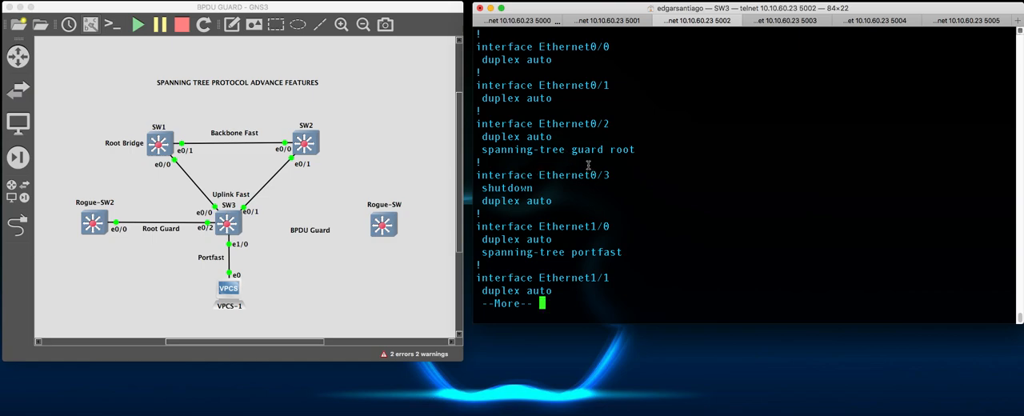
pyautogui.scroll(3, 582, 164)
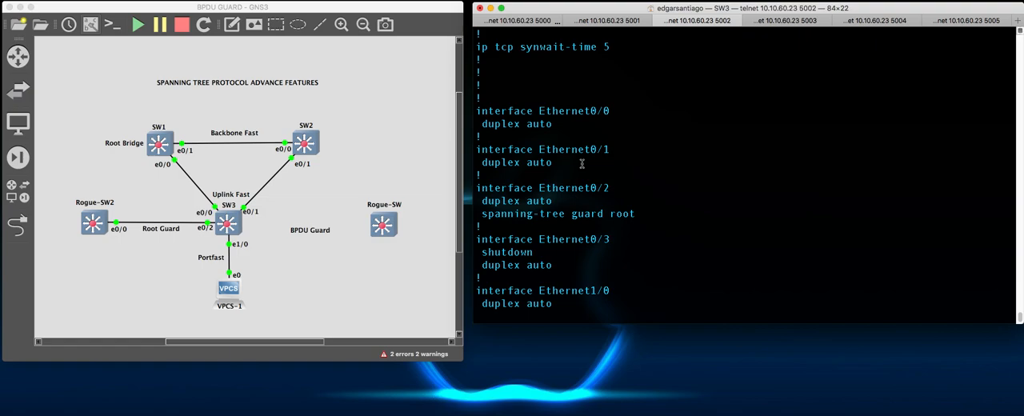
pyautogui.scroll(-3, 577, 172)
pyautogui.press('space')
pyautogui.press('space')
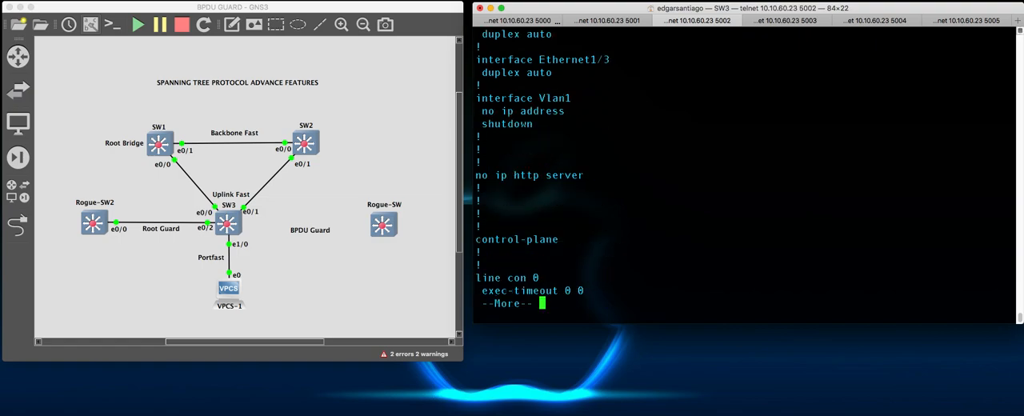
pyautogui.scroll(10, 577, 190)
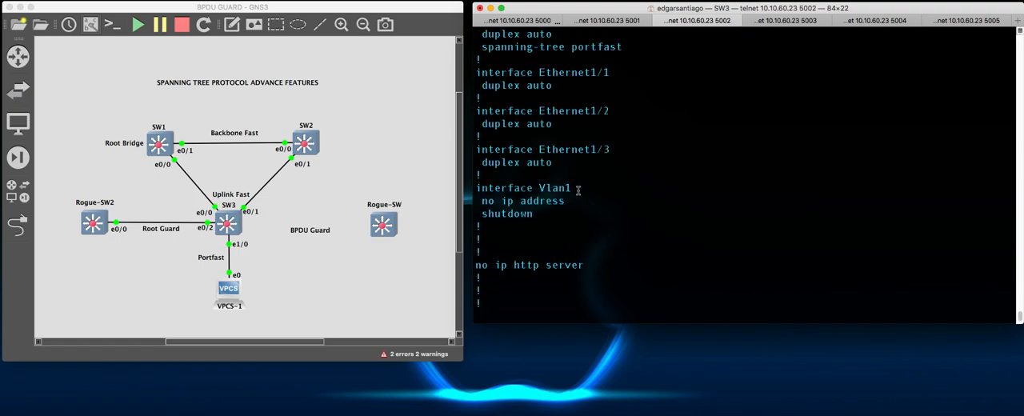
pyautogui.scroll(1, 568, 188)
pyautogui.scroll(-10, 600, 213)
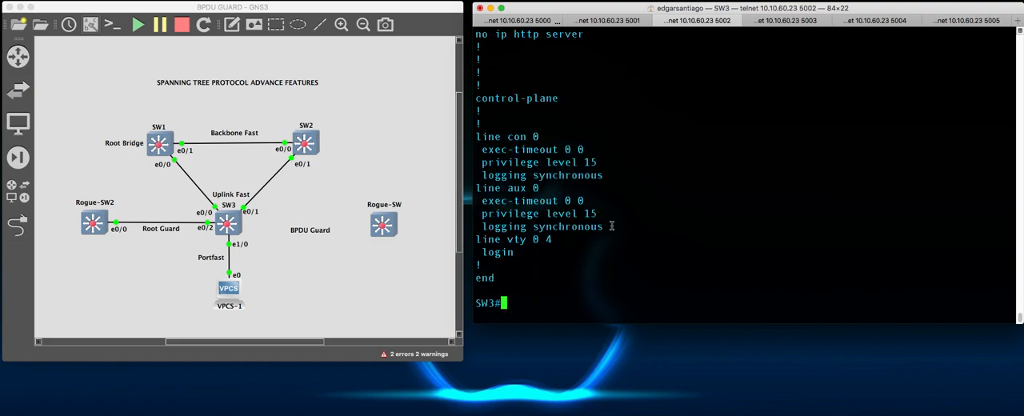
# - Display SW3's spanning tree feature status with sh spanning-tree summary and check the PortFast BPDU Guard Default line
pyautogui.write('sh span')
pyautogui.press('Tab')
pyautogui.write('summ')
pyautogui.press('Tab')
pyautogui.press('Return')
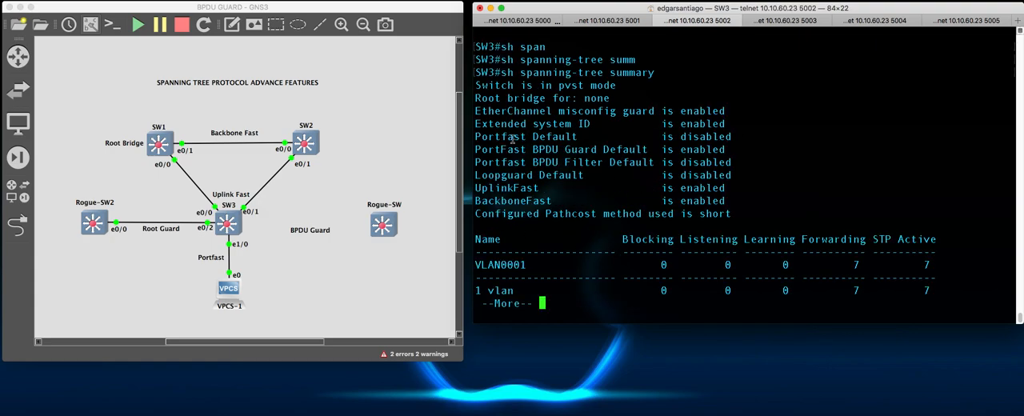
pyautogui.moveTo(528, 111); pyautogui.dragTo(545, 112)
pyautogui.moveTo(489, 135); pyautogui.dragTo(694, 129)
pyautogui.moveTo(520, 149); pyautogui.dragTo(729, 149)
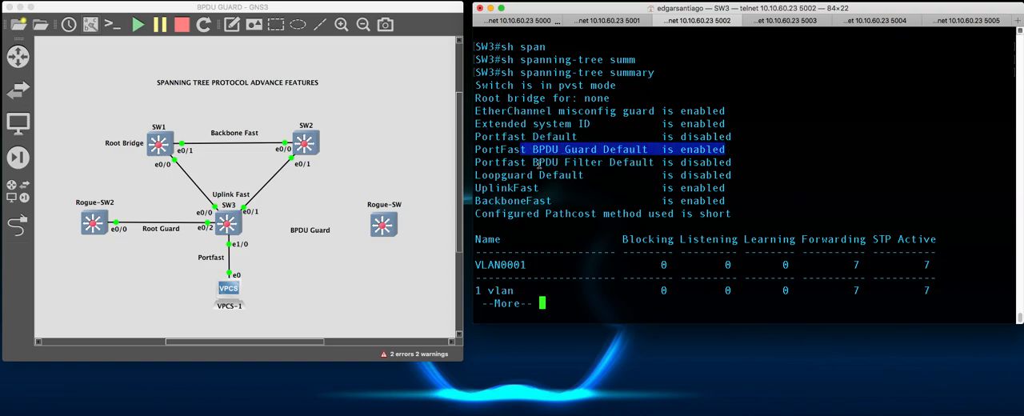
# - Review SW3's full spanning-tree summary, from the PortFast BPDU Guard Default line through the UplinkFast and BackboneFast statistics
pyautogui.moveTo(501, 188); pyautogui.dragTo(725, 187)
pyautogui.moveTo(508, 210); pyautogui.dragTo(686, 205)
pyautogui.click(686, 208)
pyautogui.press('space')
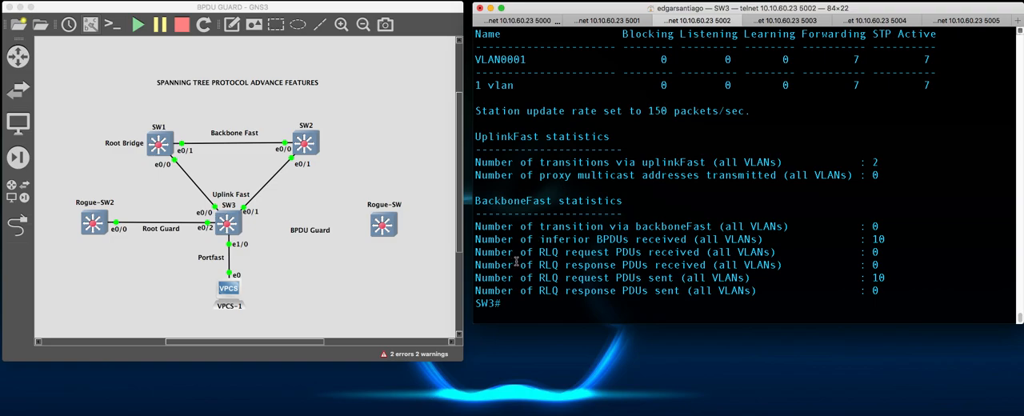
pyautogui.scroll(5, 620, 200)
pyautogui.scroll(3, 630, 175)
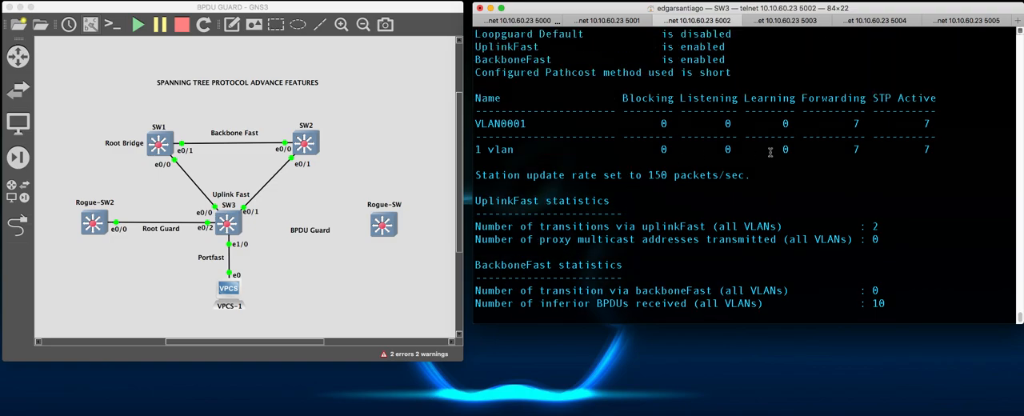
pyautogui.scroll(3, 639, 110)
pyautogui.scroll(-7, 624, 218)
pyautogui.scroll(1, 624, 218)
# - Find Rogue-SW's console among the open sessions, run sh span on it, and check the Root ID priority
pyautogui.click(380, 233)
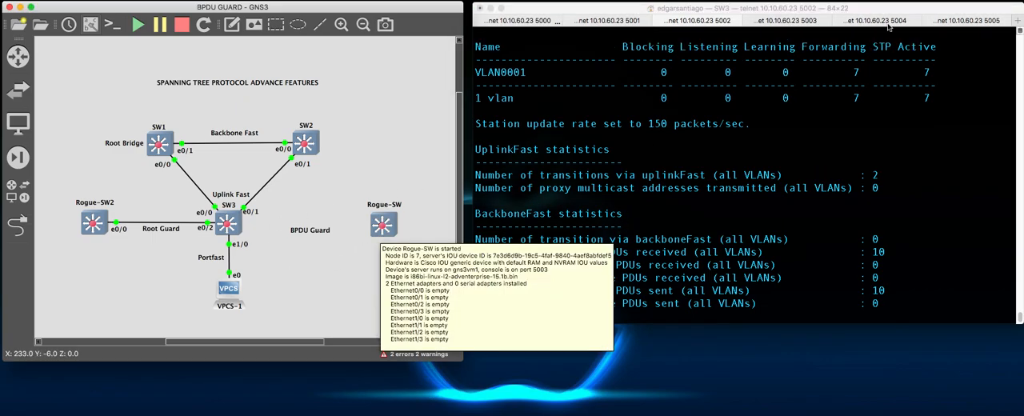
pyautogui.click(969, 20)
pyautogui.click(840, 125)
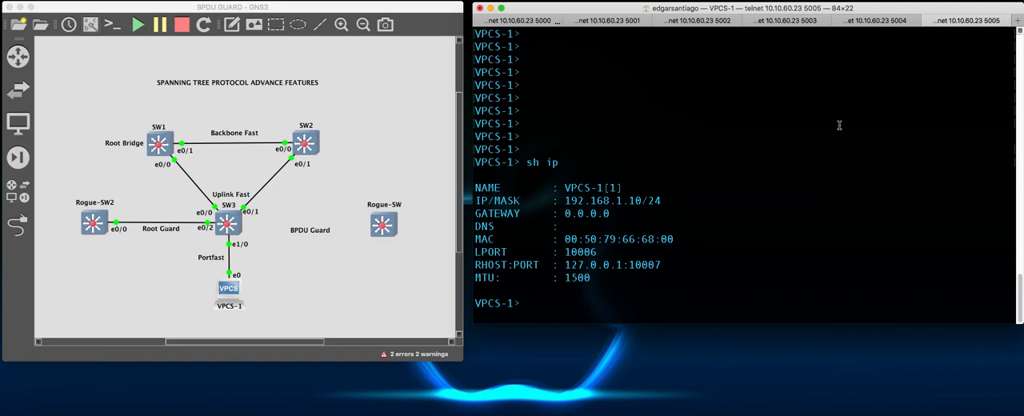
pyautogui.click(876, 22)
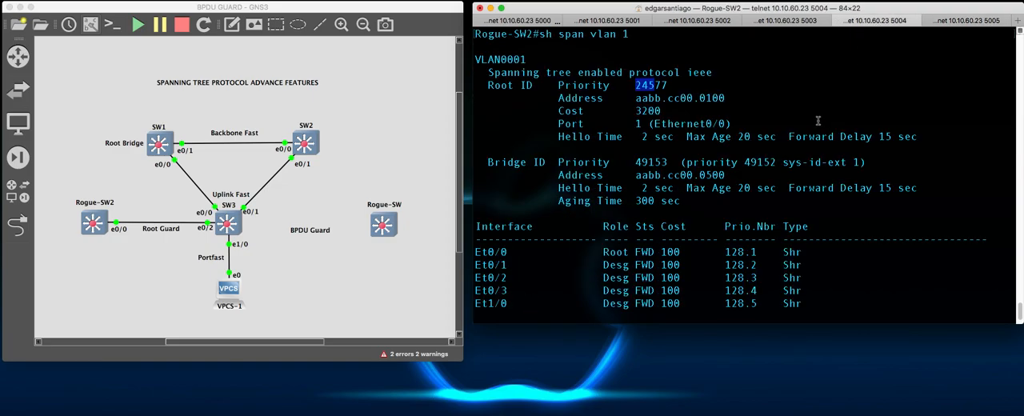
pyautogui.scroll(-2, 821, 120)
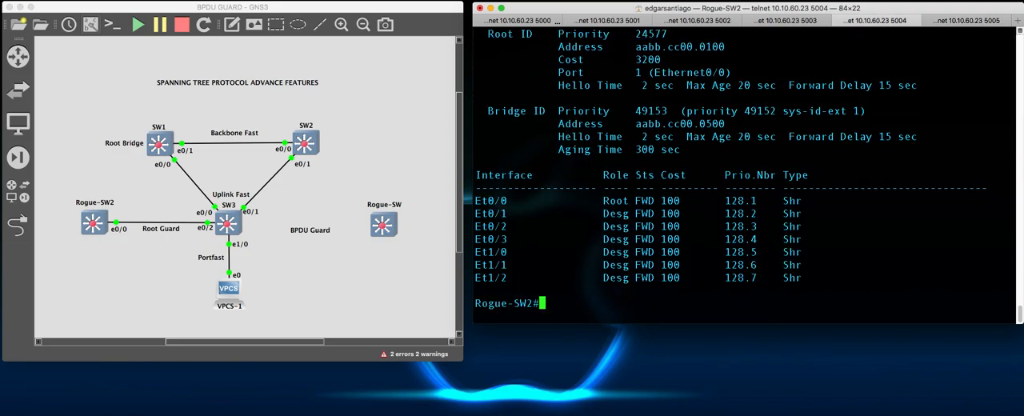
pyautogui.click(784, 20)
pyautogui.write('sh span')
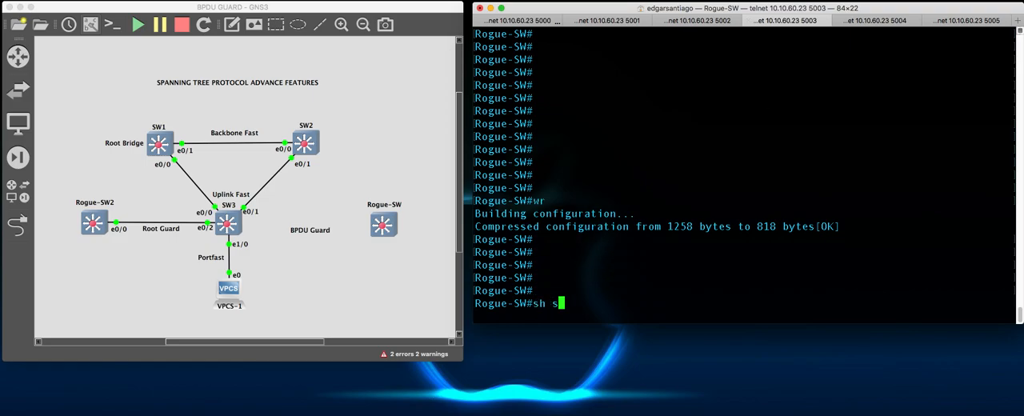
pyautogui.press('Tab')
pyautogui.press('Return')
pyautogui.scroll(1, 771, 97)
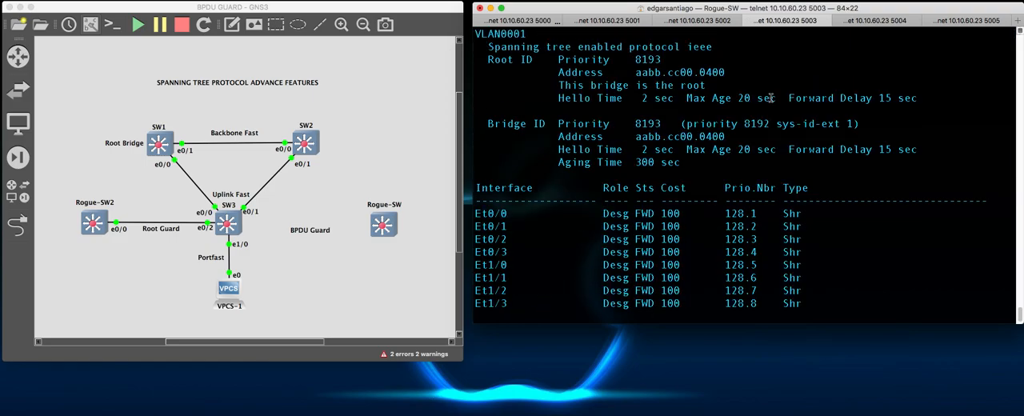
pyautogui.doubleClick(638, 59)
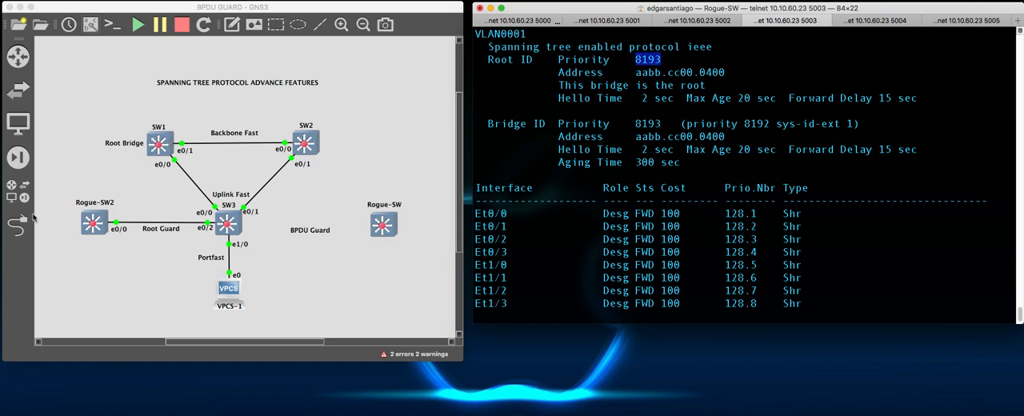
# - Link SW3's Ethernet1/1 to Rogue-SW's Ethernet0/0 in the topology, and move the e0/0 label clear of the Rogue-SW icon
pyautogui.click(18, 227)
pyautogui.click(231, 224)
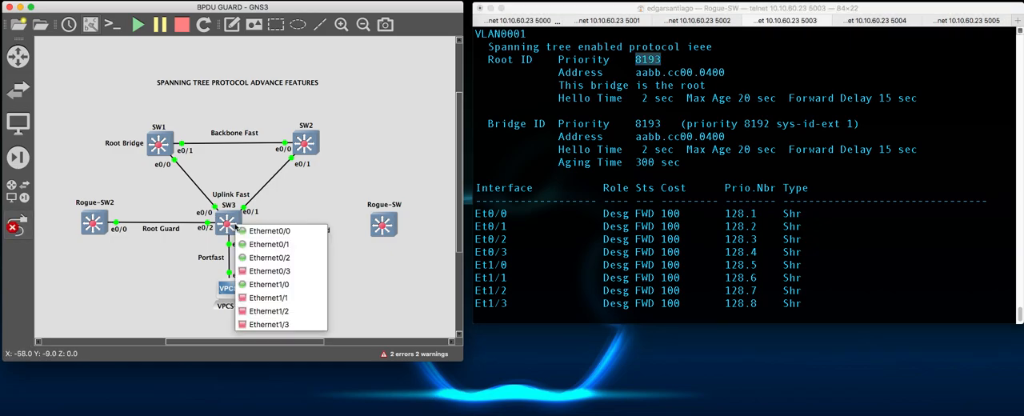
pyautogui.click(280, 300)
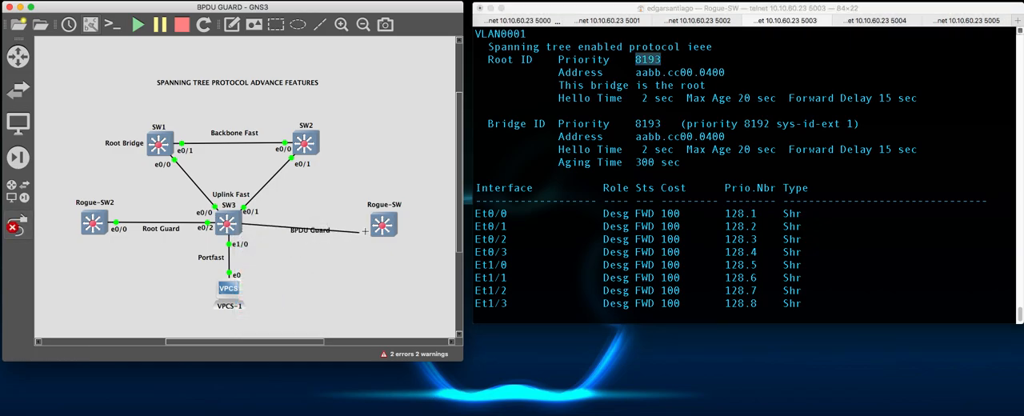
pyautogui.click(382, 225)
pyautogui.click(408, 229)
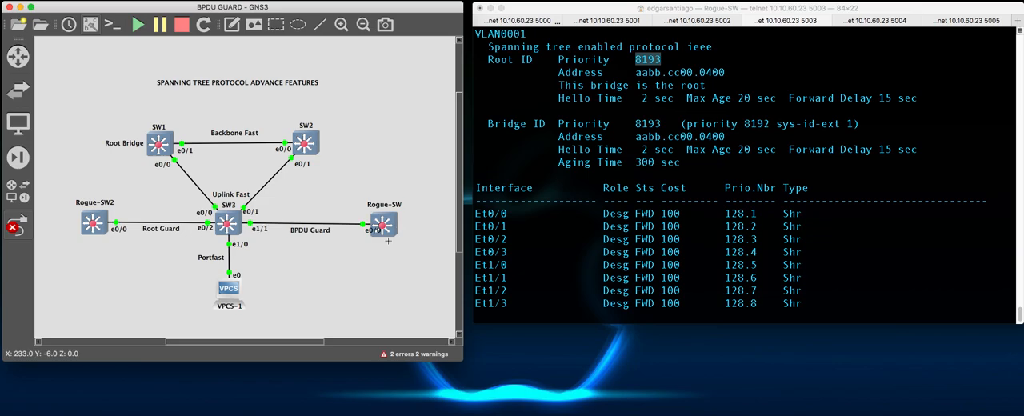
pyautogui.press('Escape')
pyautogui.moveTo(372, 231); pyautogui.dragTo(361, 233)
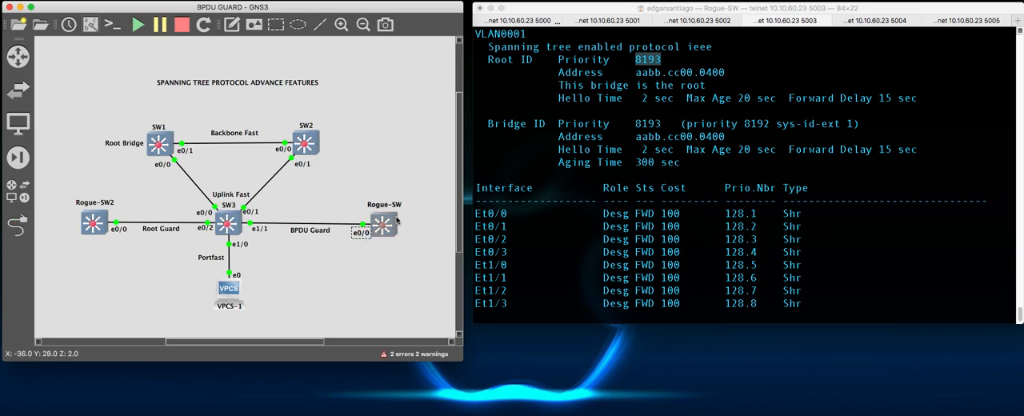
# - Return to SW3's console and check the STP messages about the root heard on Et1/1
pyautogui.click(691, 21)
pyautogui.click(613, 21)
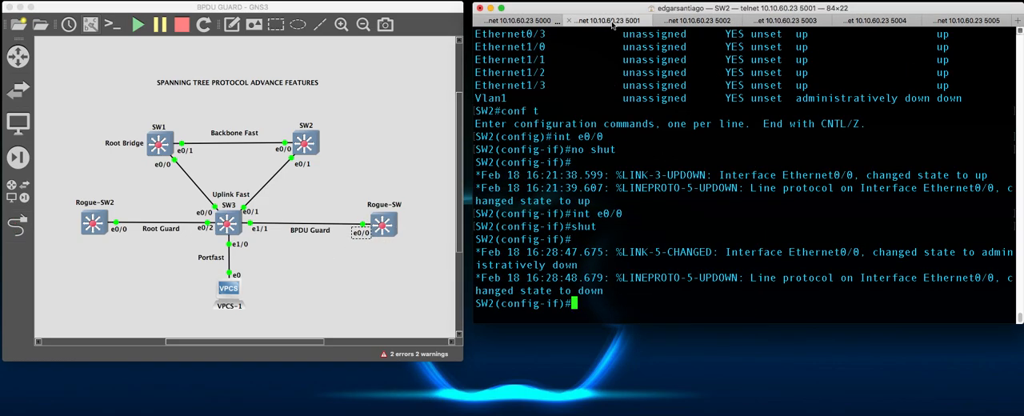
pyautogui.click(672, 20)
pyautogui.press('Return')
pyautogui.press('Return')
pyautogui.press('Return')
pyautogui.press('Return')
pyautogui.press('Return')
pyautogui.press('Return')
pyautogui.press('Return')
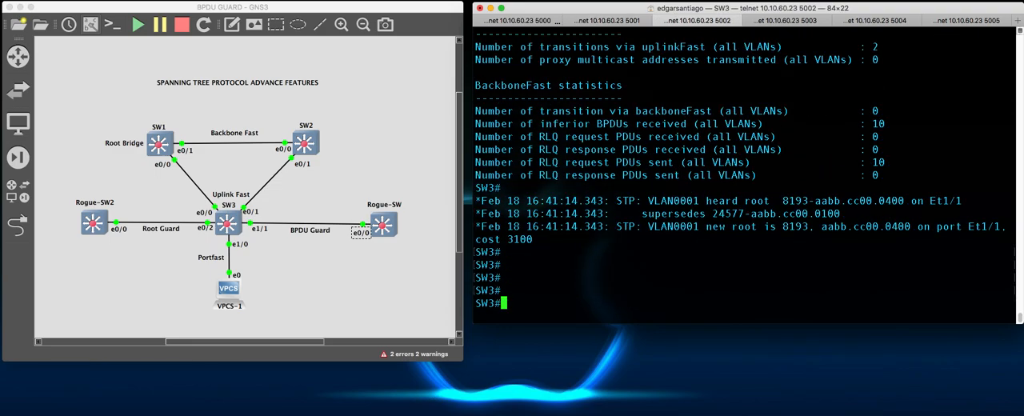
pyautogui.press('Return')
pyautogui.press('Return')
pyautogui.press('Return')
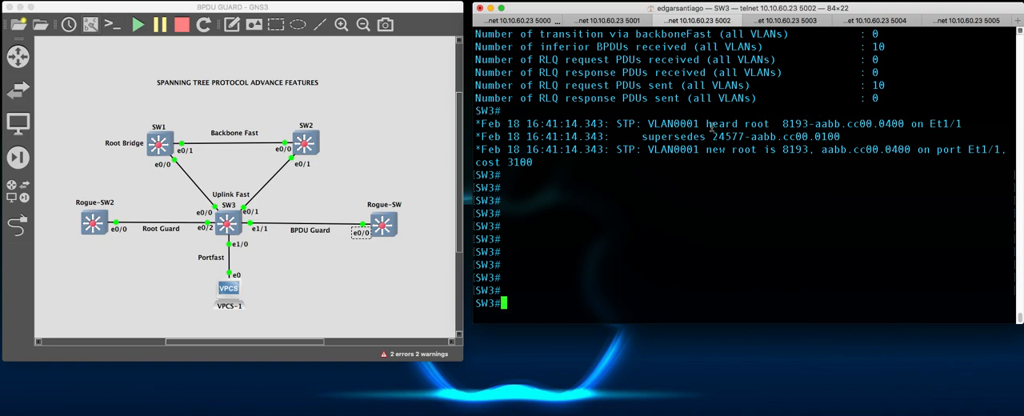
pyautogui.moveTo(657, 124); pyautogui.dragTo(750, 124)
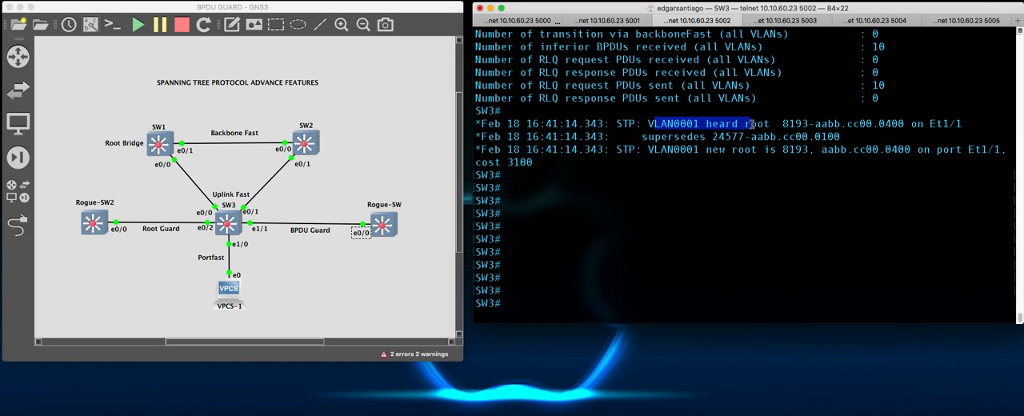
pyautogui.doubleClick(786, 124)
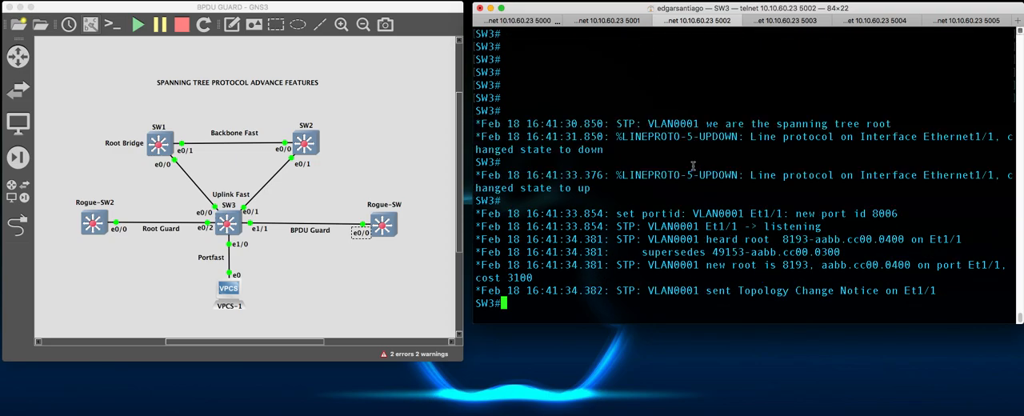
# - Examine SW3's log messages on the superseded root, the Et1/1 port state and the new root
pyautogui.scroll(5, 704, 159)
pyautogui.moveTo(650, 136); pyautogui.dragTo(715, 136)
pyautogui.tripleClick(728, 136)
pyautogui.doubleClick(728, 137)
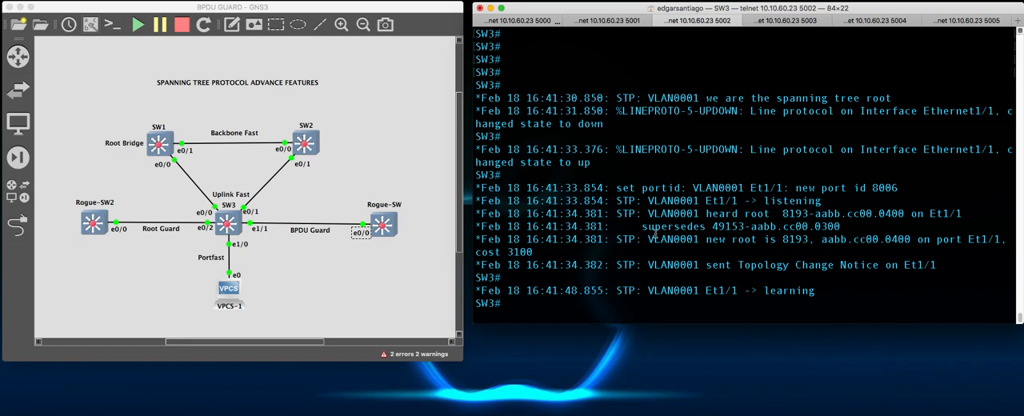
pyautogui.moveTo(762, 290); pyautogui.dragTo(816, 291)
pyautogui.click(833, 292)
pyautogui.moveTo(708, 239); pyautogui.dragTo(842, 240)
pyautogui.click(843, 242)
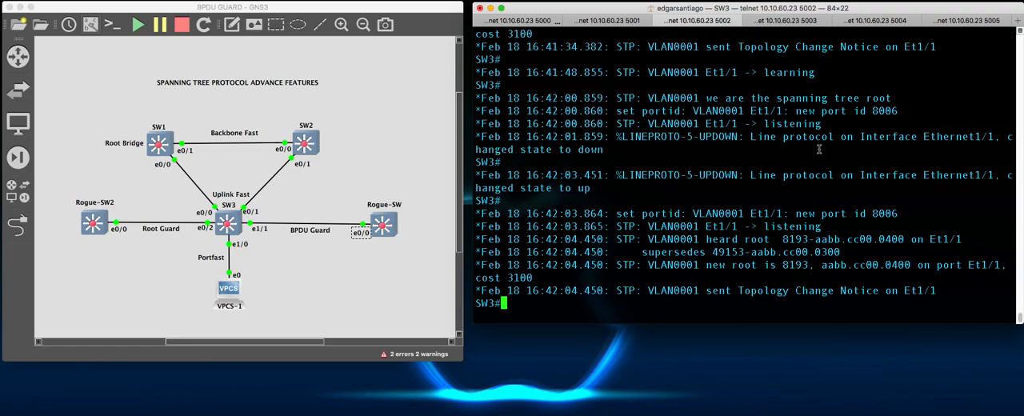
# - Follow Et1/1's port state and line-protocol changes in SW3's log, and bring up a clean prompt
pyautogui.moveTo(644, 124); pyautogui.dragTo(836, 126)
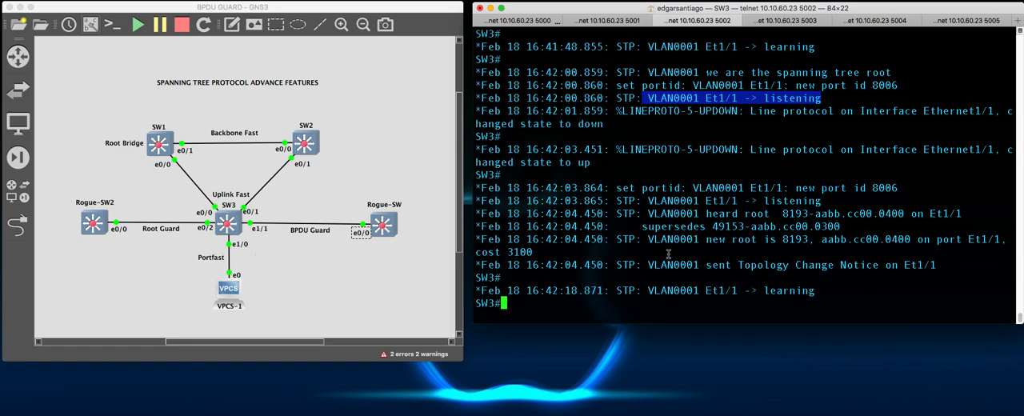
pyautogui.scroll(1, 656, 241)
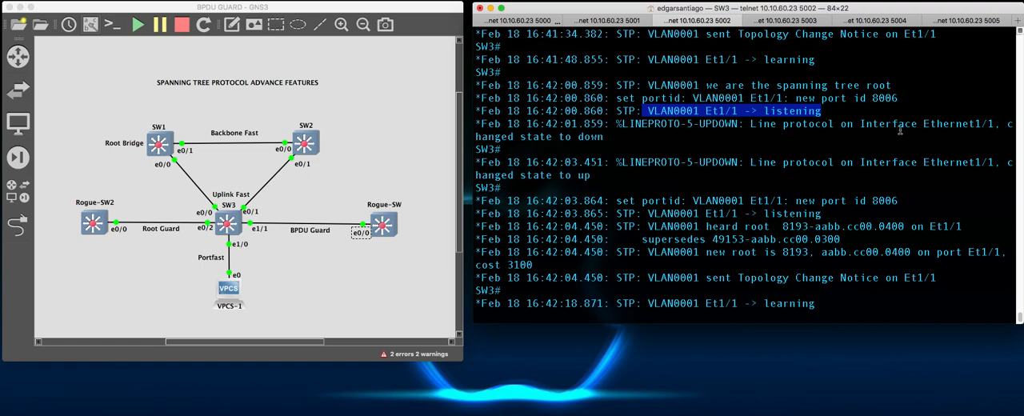
pyautogui.moveTo(478, 137); pyautogui.dragTo(608, 136)
pyautogui.click(610, 136)
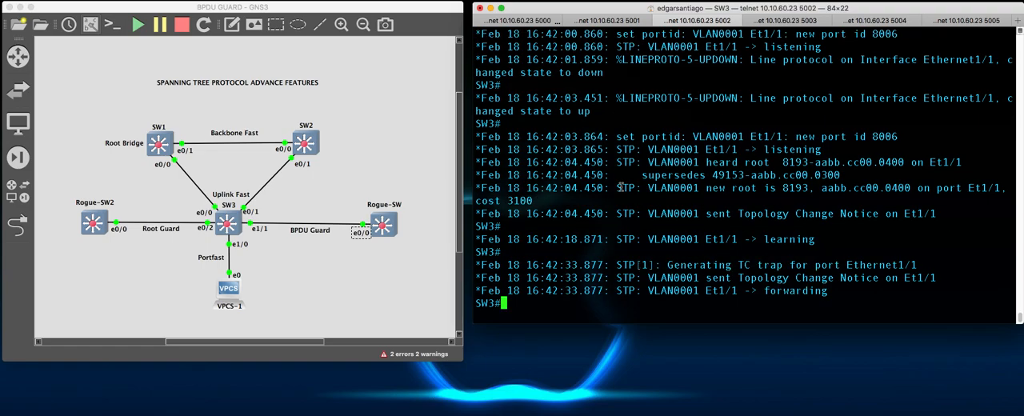
pyautogui.press('Return')
pyautogui.press('Return')
pyautogui.press('Return')
pyautogui.press('Return')
pyautogui.press('Return')
pyautogui.press('Return')
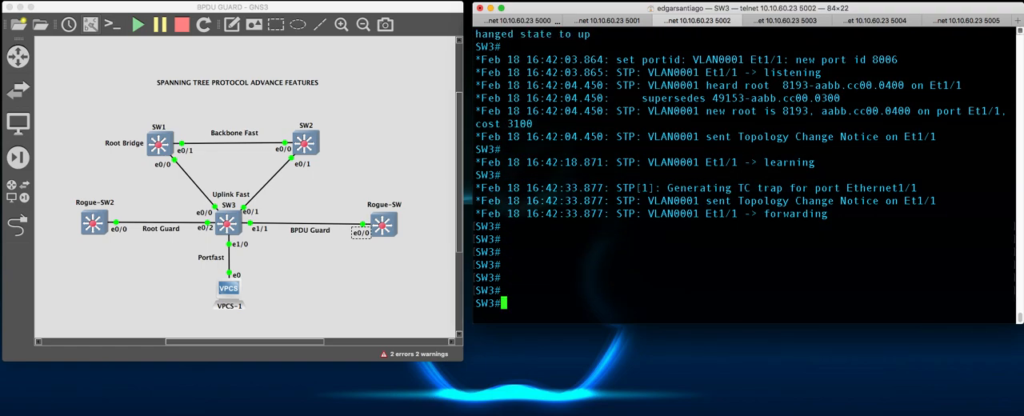
# - Display SW3's interface details with sh int e1/1 and check the interface and line protocol status
pyautogui.write('sh int e1/1')
pyautogui.press('Return')
pyautogui.scroll(2, 717, 157)
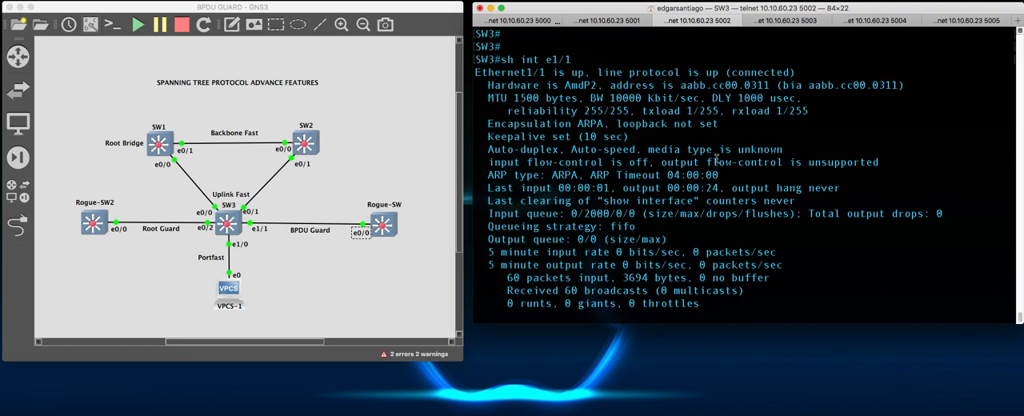
pyautogui.scroll(1, 717, 158)
pyautogui.moveTo(522, 89); pyautogui.dragTo(805, 87)
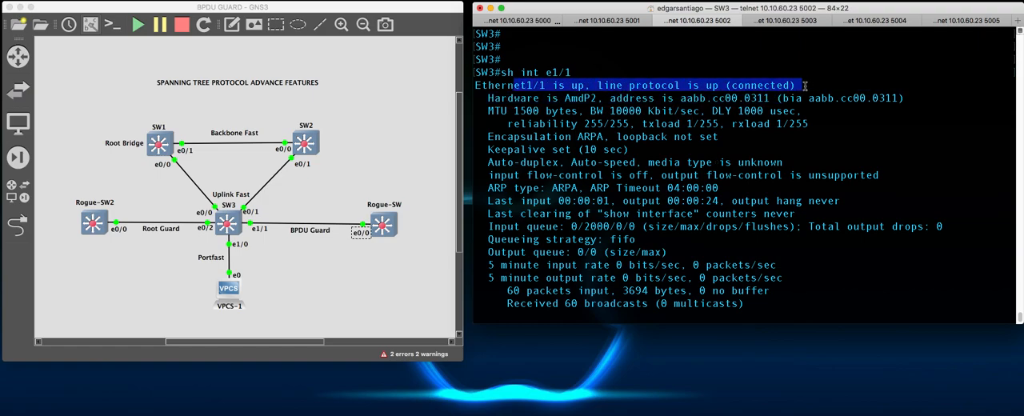
pyautogui.click(854, 96)
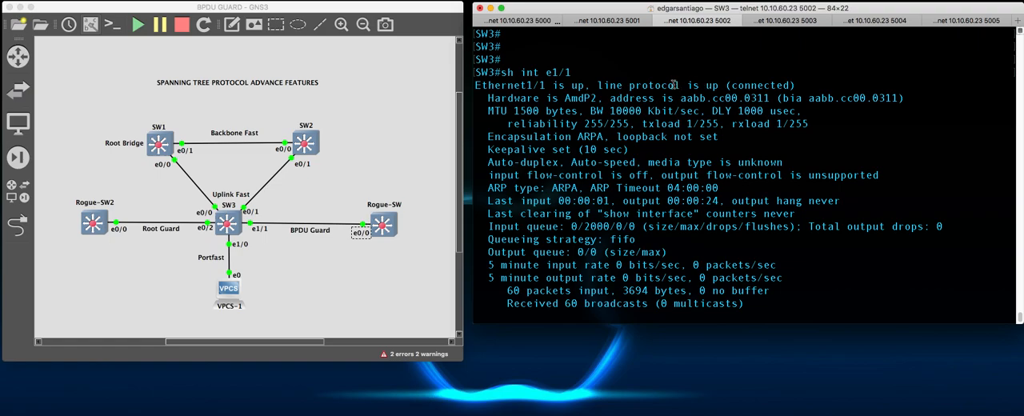
pyautogui.moveTo(669, 86); pyautogui.dragTo(817, 88)
pyautogui.scroll(-5, 795, 162)
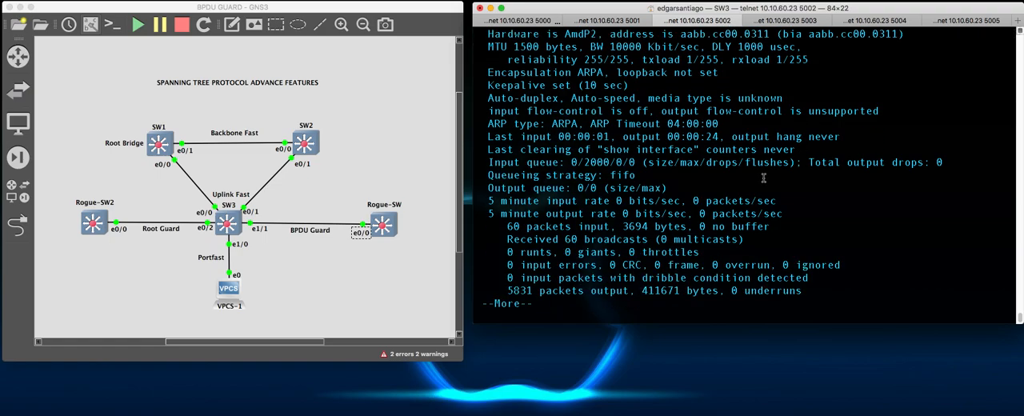
# - Quit the interface output, run sh span on SW3, and check the Root ID priority and the port roles
pyautogui.press('q')
pyautogui.press('Return')
pyautogui.press('Return')
pyautogui.write('sh span')
pyautogui.press('Return')
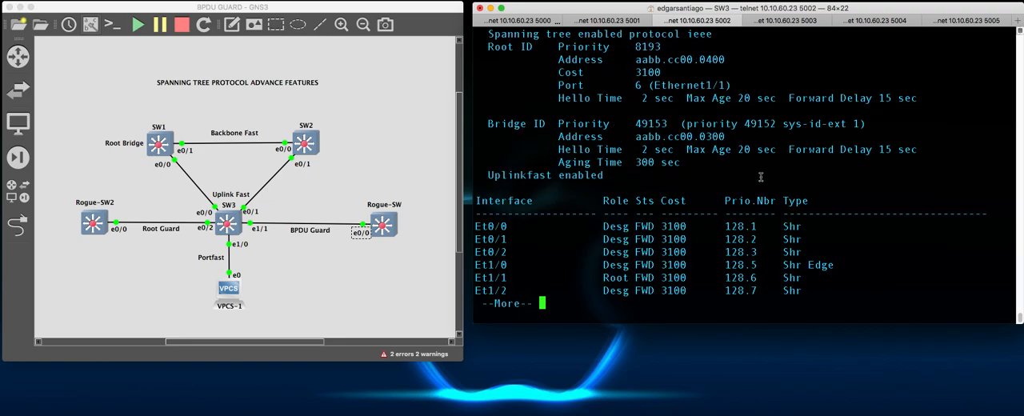
pyautogui.scroll(1, 645, 115)
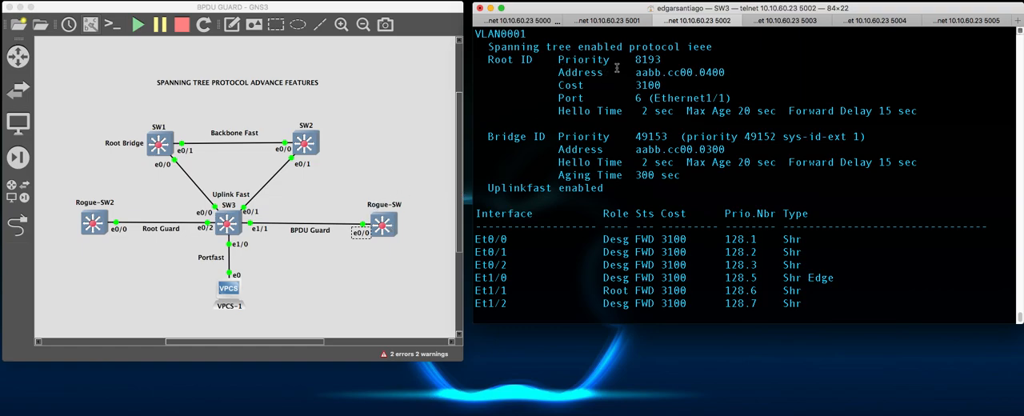
pyautogui.moveTo(566, 59); pyautogui.dragTo(673, 58)
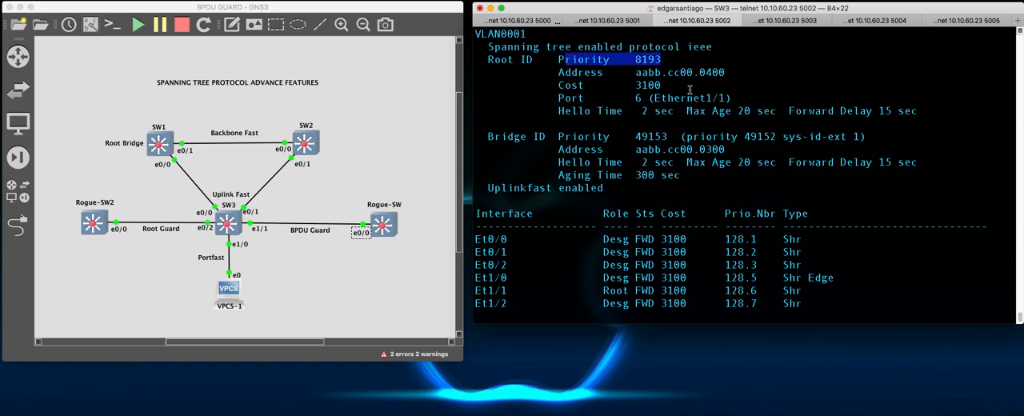
pyautogui.scroll(-1, 693, 199)
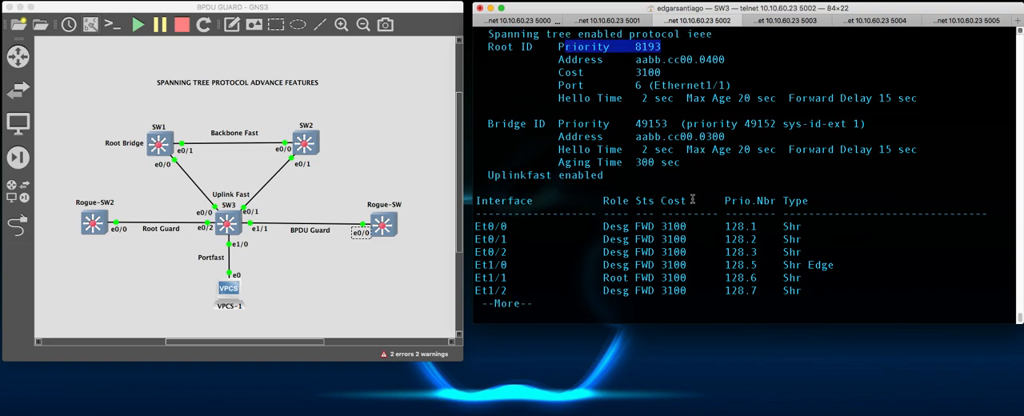
pyautogui.press('space')
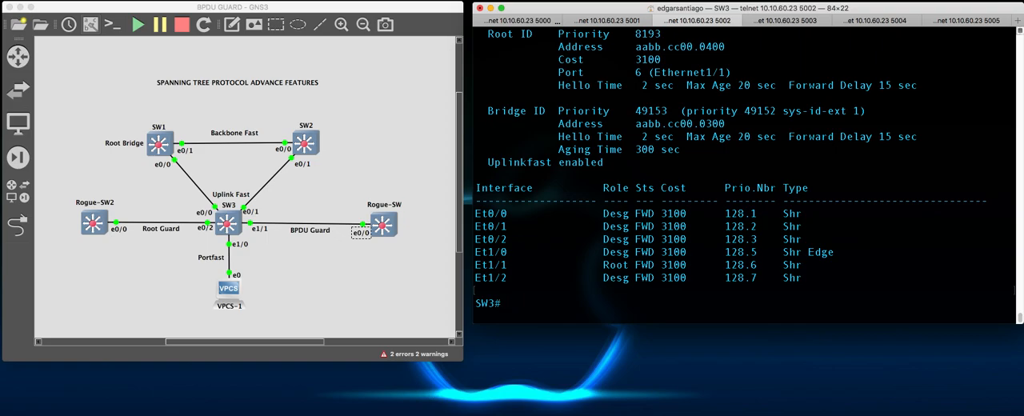
# - Enter configuration mode on SW3 with conf t and select the Rogue-SW-facing interface with int e1/1
pyautogui.write('conf y')
pyautogui.press('Return')
pyautogui.write('e')
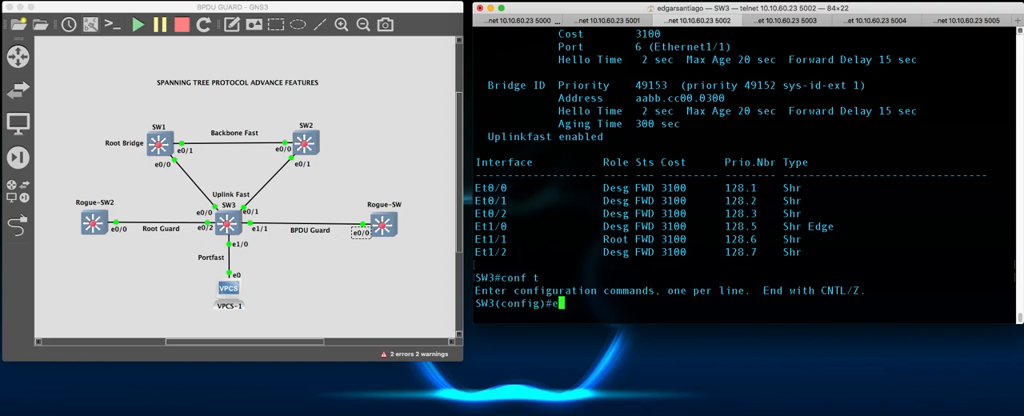
pyautogui.write('1/1')
pyautogui.press('Left')
pyautogui.press('Left')
pyautogui.press('Left')
pyautogui.press('Left')
pyautogui.write('int')
pyautogui.press('Right')
pyautogui.press('Right')
pyautogui.press('Right')
pyautogui.press('Right')
pyautogui.press('Return')
# - Shut down SW3's Rogue-SW-facing interface with shut, and exit configuration mode with end
pyautogui.write('shut')
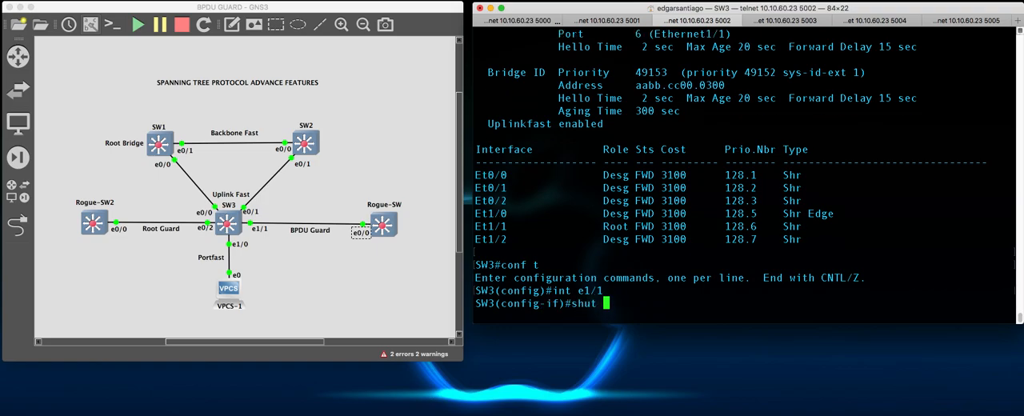
pyautogui.press('Return')
pyautogui.press('Return')
pyautogui.press('Return')
pyautogui.press('Return')
pyautogui.write('end')
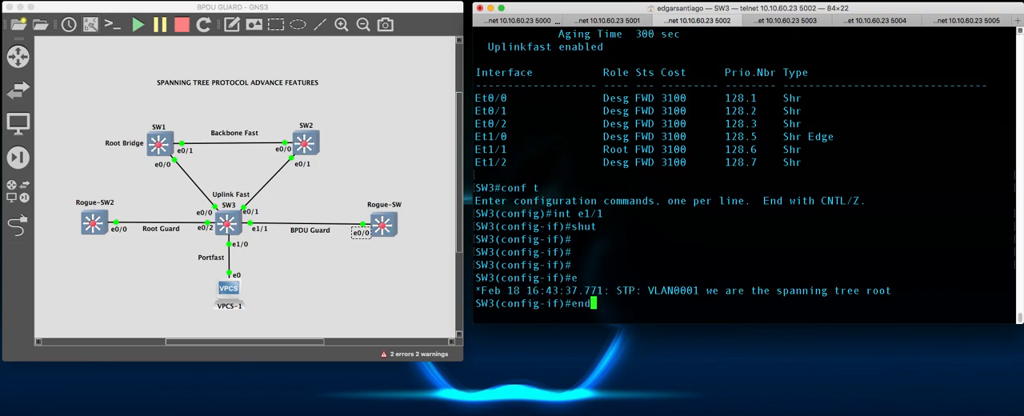
pyautogui.press('Return')
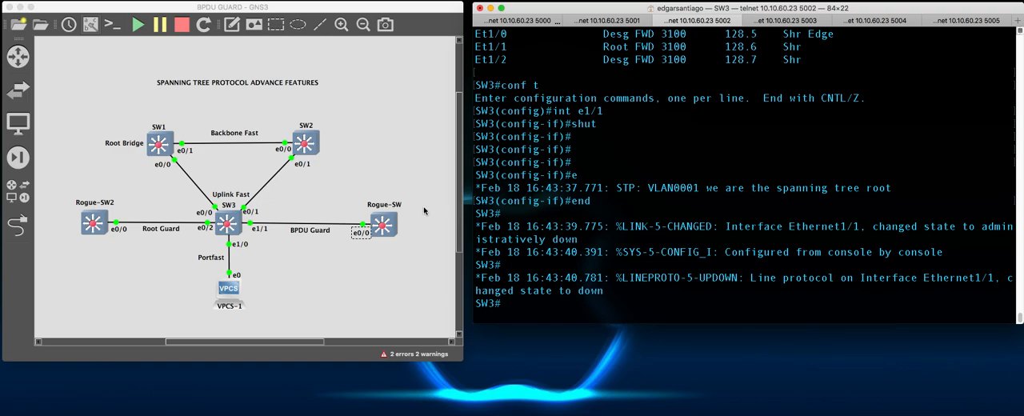
pyautogui.click(365, 260)
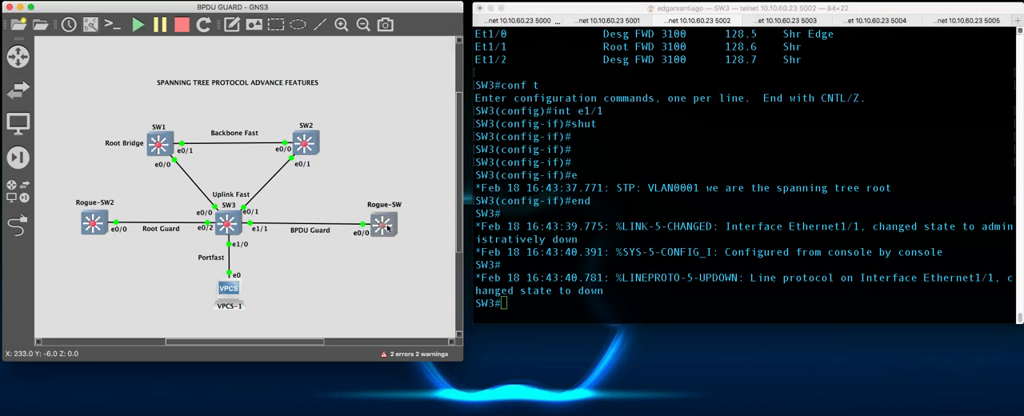
pyautogui.moveTo(388, 228)
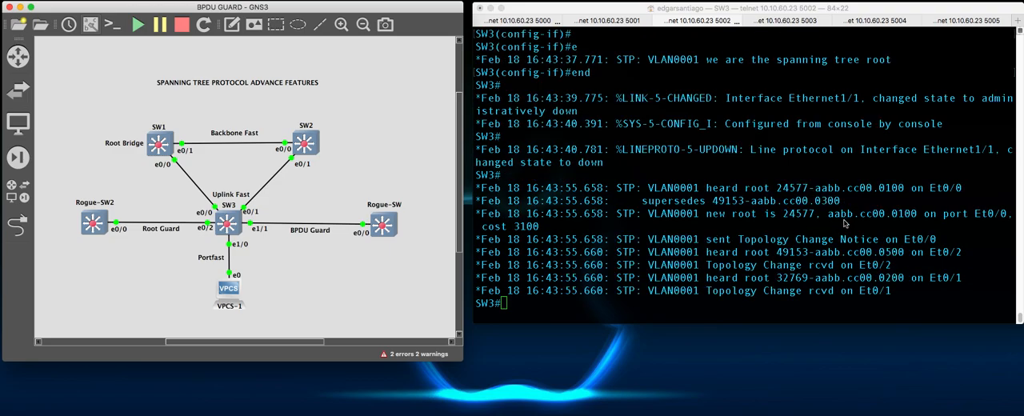
# - Bring up a clean SW3 prompt, enter configuration mode with conf t, and select the port with interface ethernet 1/1
pyautogui.click(720, 263)
pyautogui.press('Return')
pyautogui.press('Return')
pyautogui.press('Return')
pyautogui.press('Return')
pyautogui.write('conf t')
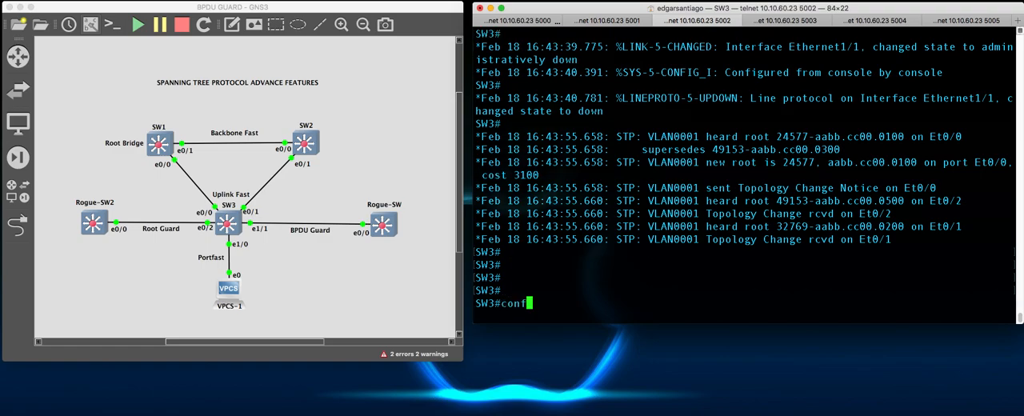
pyautogui.press('Return')
pyautogui.write('inter e')
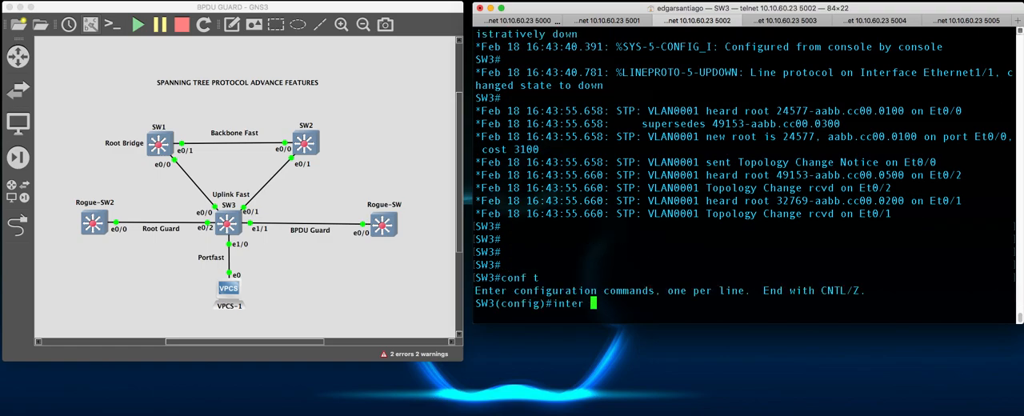
pyautogui.press('Tab')
pyautogui.press('BackSpace')
pyautogui.press('BackSpace')
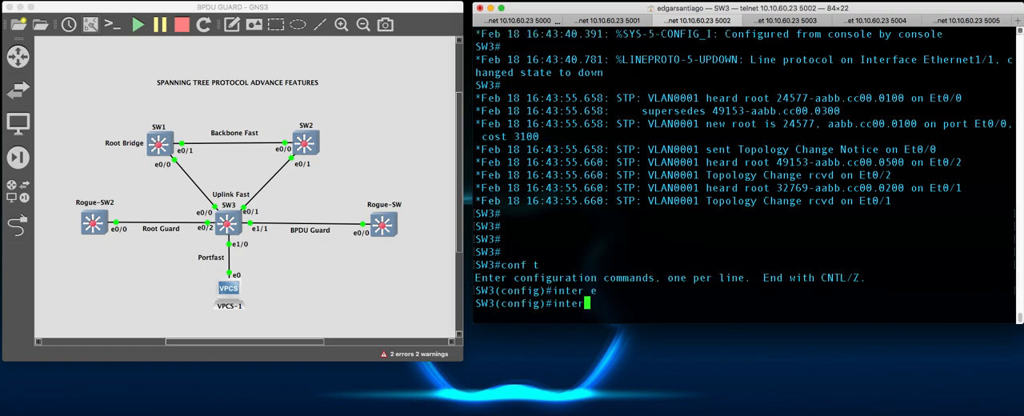
pyautogui.press('Tab')
pyautogui.write('e')
pyautogui.press('Tab')
pyautogui.write('ther')
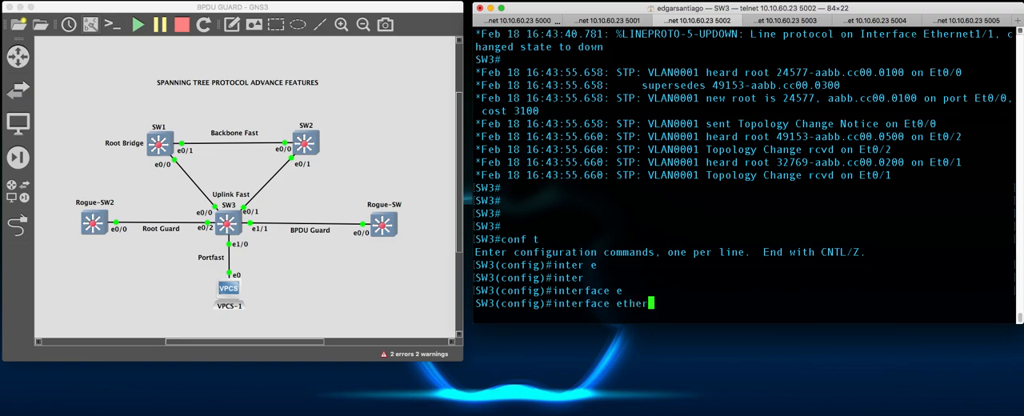
pyautogui.press('Tab')
pyautogui.write('1/1')
pyautogui.press('Return')
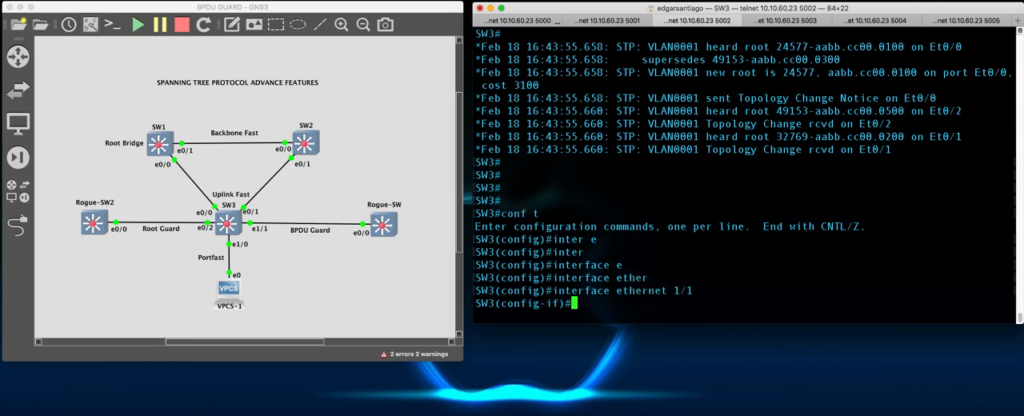
# - List the spanning-tree options available on the selected interface with spanning-tree ?
pyautogui.write('span')
pyautogui.press('Tab')
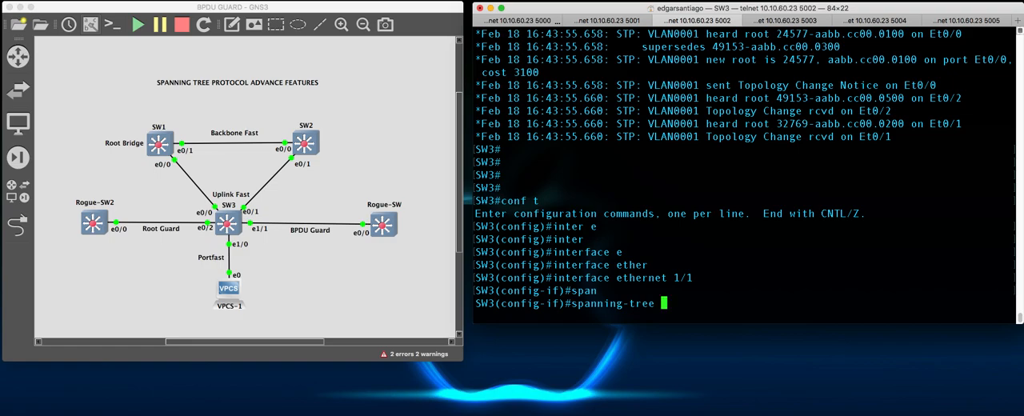
pyautogui.write('bpdu')
pyautogui.press('Tab')
pyautogui.press('BackSpace')
pyautogui.press('BackSpace')
pyautogui.press('BackSpace')
pyautogui.press('BackSpace')
pyautogui.write('poert')
pyautogui.press('Tab')
pyautogui.press('BackSpace')
pyautogui.press('BackSpace')
pyautogui.press('BackSpace')
pyautogui.write('rt')
pyautogui.press('Tab')
pyautogui.press('BackSpace')
pyautogui.press('BackSpace')
pyautogui.press('BackSpace')
pyautogui.press('BackSpace')
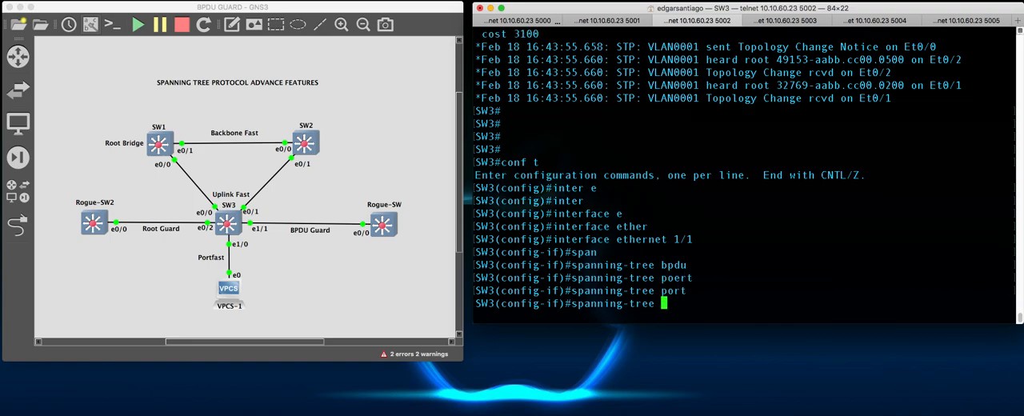
pyautogui.write('?')
pyautogui.write('bp')
pyautogui.write('duguard')
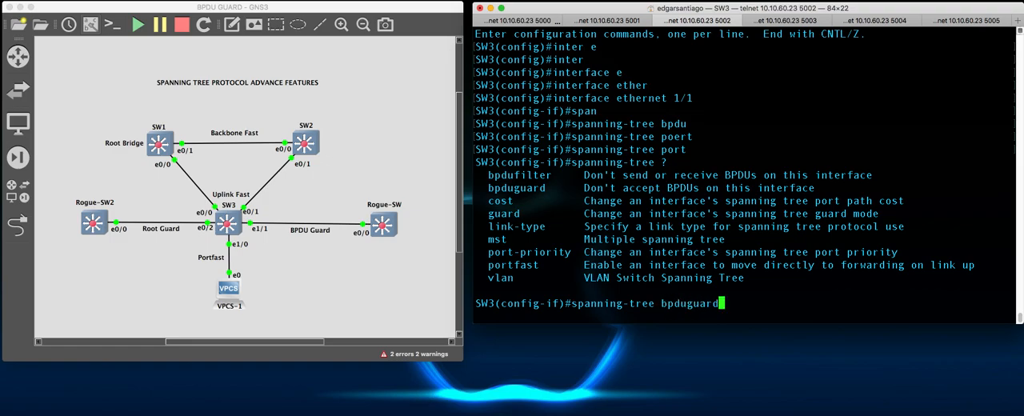
# - Enable BPDU Guard on the interface with spanning-tree bpduguard enable, and exit configuration mode with end
pyautogui.press('Return')
pyautogui.press('Up')
pyautogui.write('en')
pyautogui.press('Tab')
pyautogui.press('Return')
pyautogui.write('end')
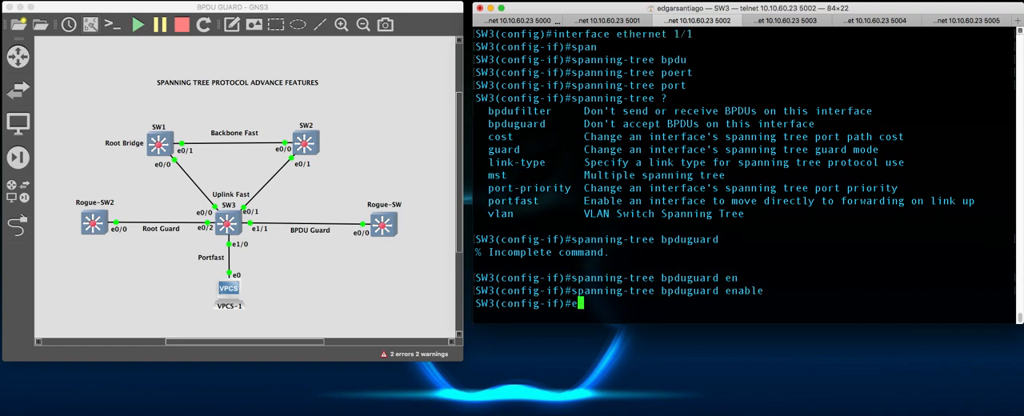
pyautogui.press('Return')
pyautogui.press('Return')
pyautogui.press('Return')
pyautogui.press('Return')
pyautogui.press('Return')
pyautogui.press('Return')
pyautogui.press('Return')
# - Run sh spanning-tree on SW3, check the Root ID priority, and page through to the end of the port list
pyautogui.write('sh span')
pyautogui.press('Tab')
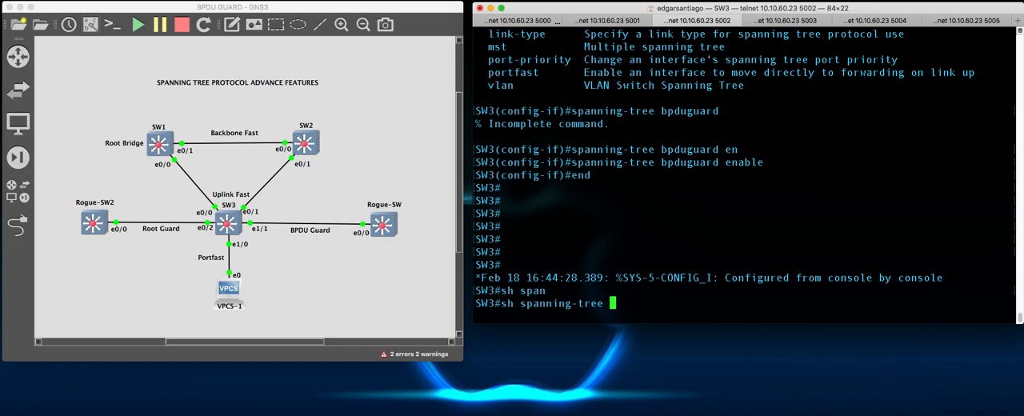
pyautogui.press('Return')
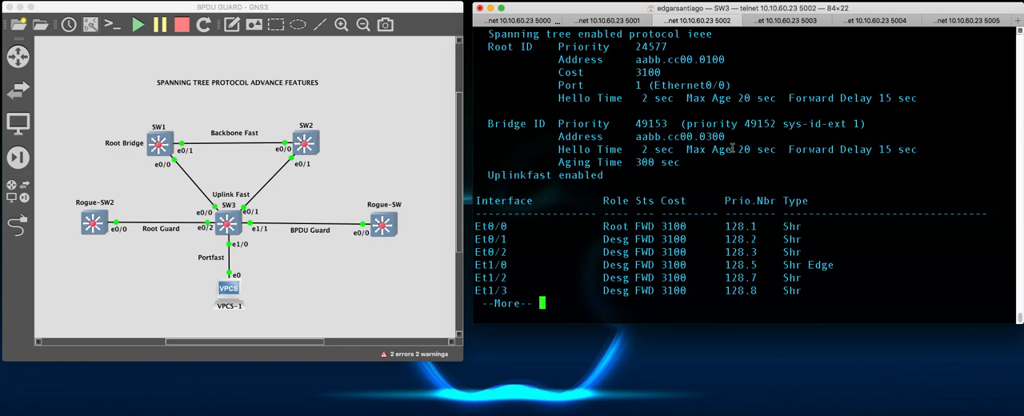
pyautogui.scroll(1, 732, 148)
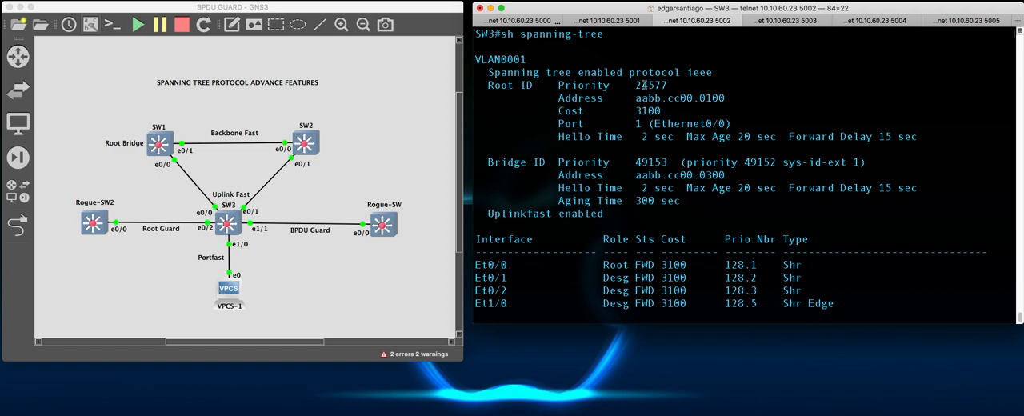
pyautogui.moveTo(632, 84); pyautogui.dragTo(671, 85)
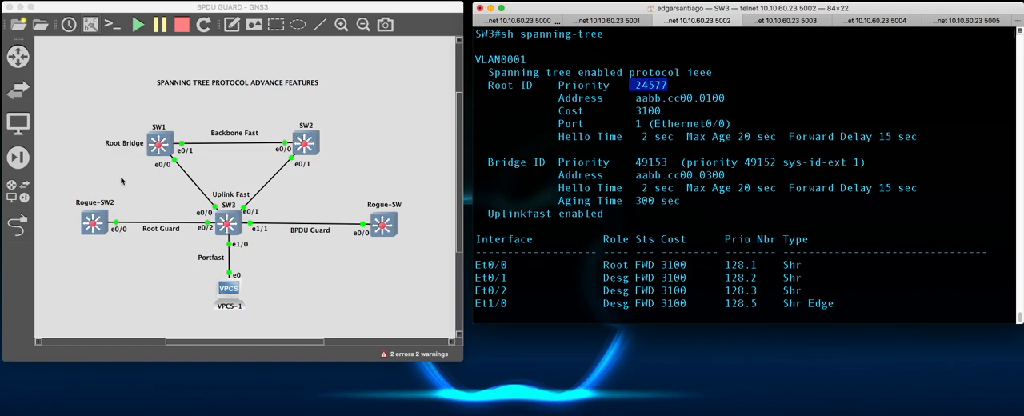
pyautogui.scroll(-1, 680, 132)
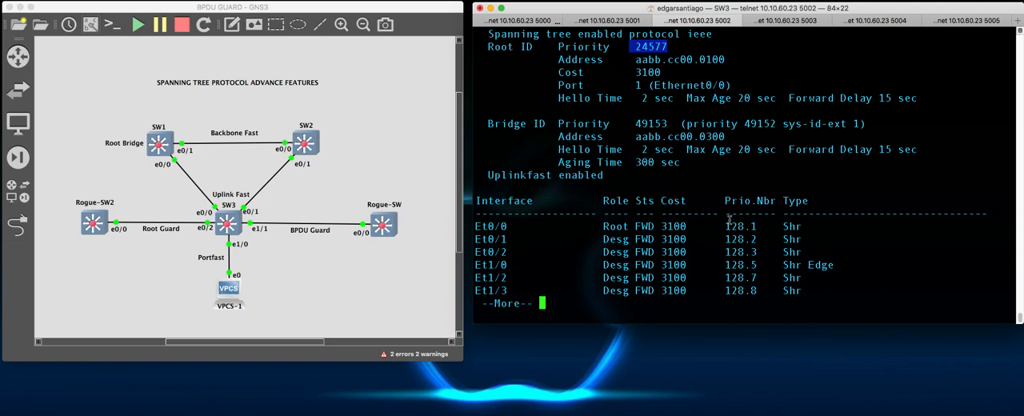
pyautogui.press('space')
# - Enter configuration mode on SW3 with conf t and select the BPDU Guard port with interface e1/1
pyautogui.write('conf t')
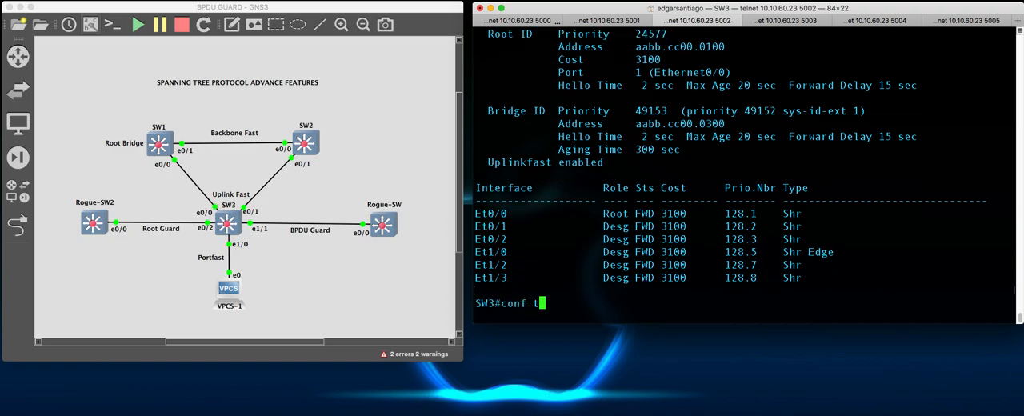
pyautogui.press('Return')
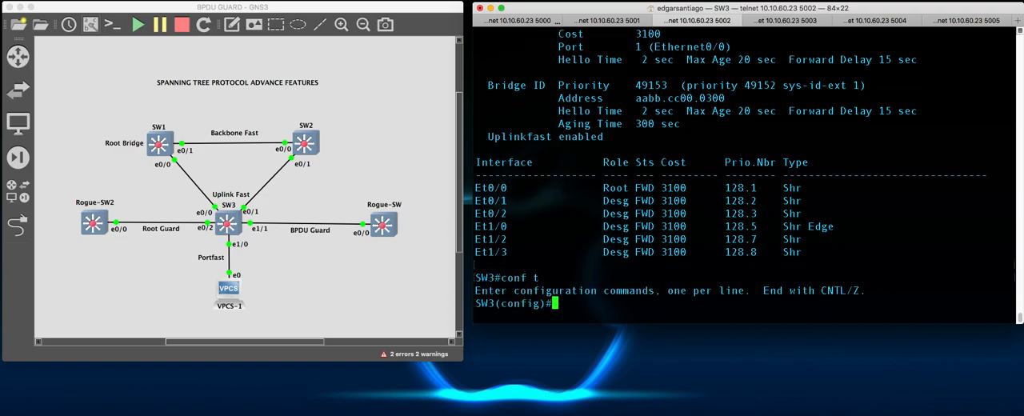
pyautogui.write('oint')
pyautogui.press('BackSpace')
pyautogui.press('BackSpace')
pyautogui.press('BackSpace')
pyautogui.press('BackSpace')
pyautogui.write('intr')
pyautogui.press('Tab')
pyautogui.press('BackSpace')
pyautogui.write('er')
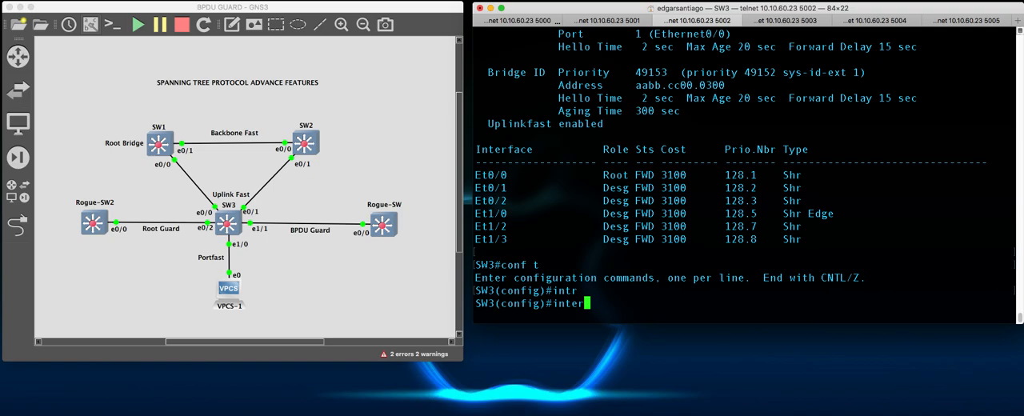
pyautogui.press('Tab')
pyautogui.write('e1/')
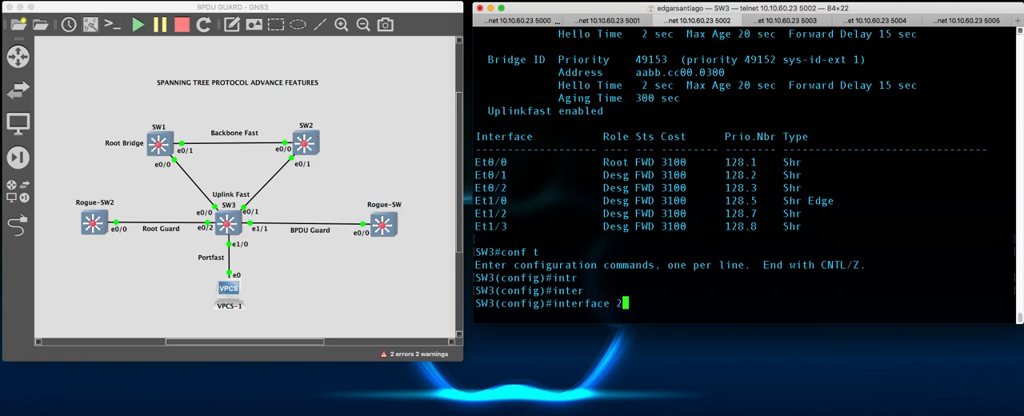
pyautogui.write('1')
pyautogui.press('Return')
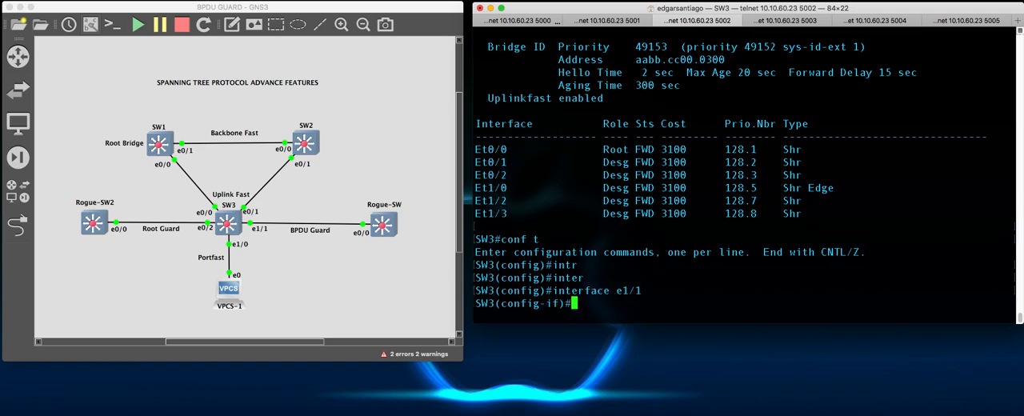
# - Re-enable the selected interface with no shut, and exit configuration mode with end
pyautogui.write('no shut')
pyautogui.press('Return')
pyautogui.write('end')
pyautogui.press('Return')
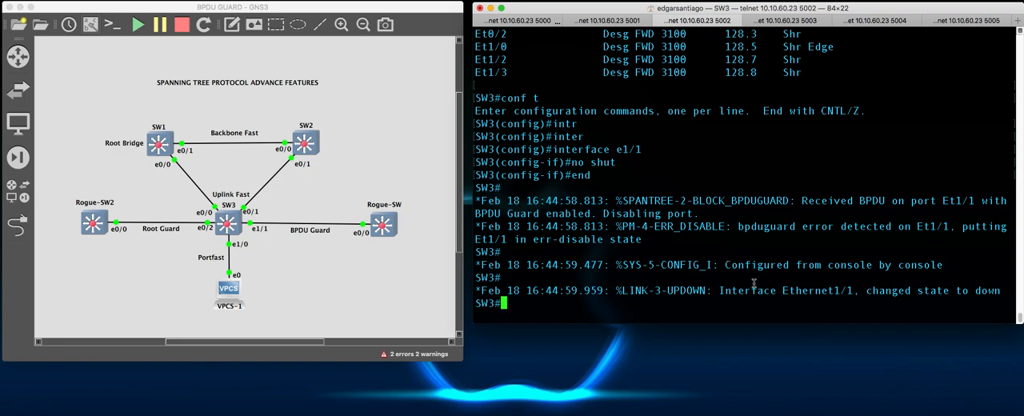
# - Check Ethernet1/1's state-change message in SW3's log, and bring up a clean prompt
pyautogui.moveTo(783, 290); pyautogui.dragTo(995, 294)
pyautogui.click(842, 282)
pyautogui.press('Return')
pyautogui.press('Return')
pyautogui.write('\\')
pyautogui.press('Return')
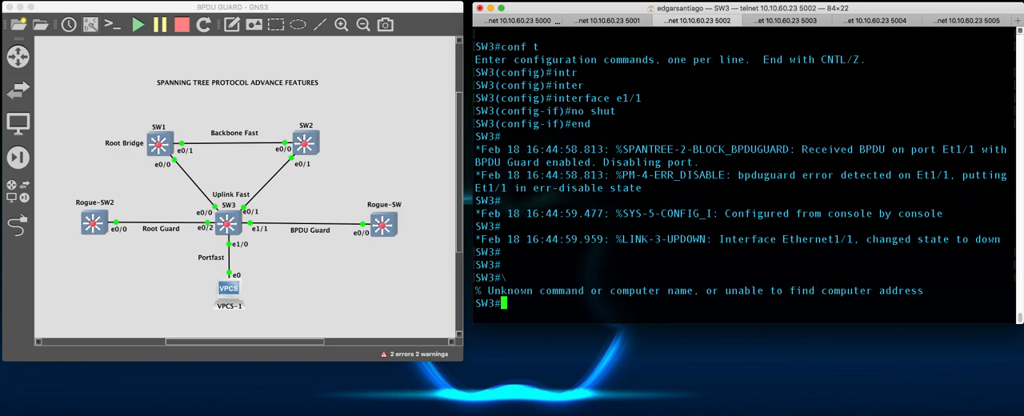
pyautogui.press('Return')
pyautogui.press('Return')
pyautogui.press('Return')
# - Display the port's details with sh int e1/1 and check the status beside its line protocol
pyautogui.write('sh int e1/1')
pyautogui.press('Return')
pyautogui.scroll(3, 779, 173)
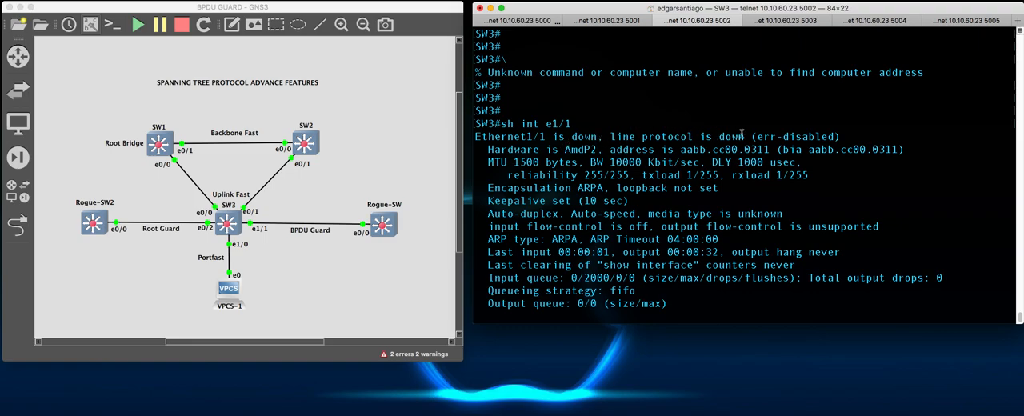
pyautogui.moveTo(753, 136); pyautogui.dragTo(845, 134)
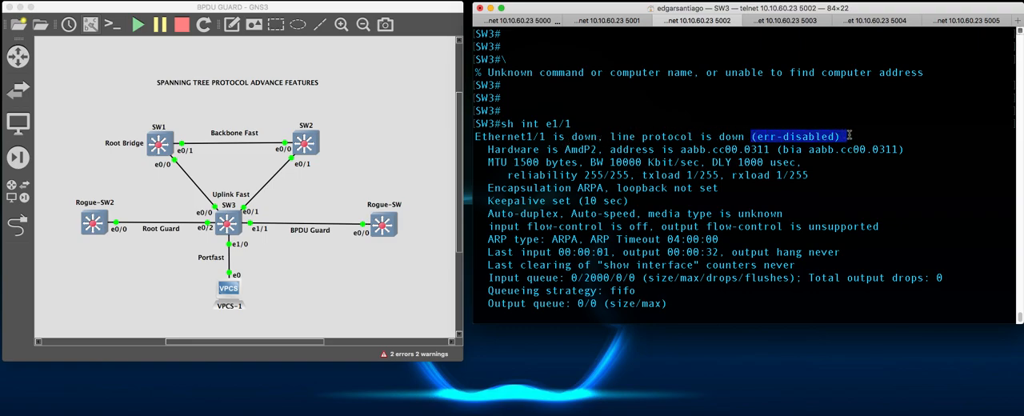
pyautogui.click(850, 136)
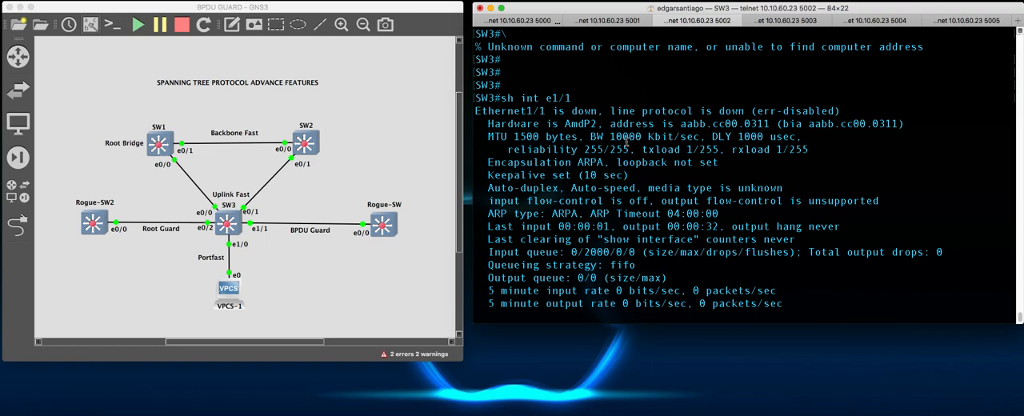
# - Switch to SW2's console session, and return to the topology diagram in GNS3
pyautogui.click(617, 20)
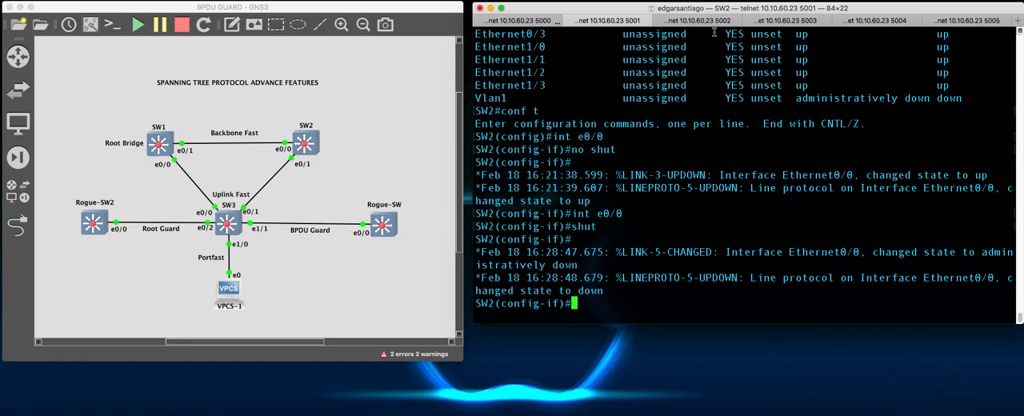
pyautogui.click(393, 94)
pyautogui.scroll(4, 392, 96)
pyautogui.scroll(-4, 393, 97)
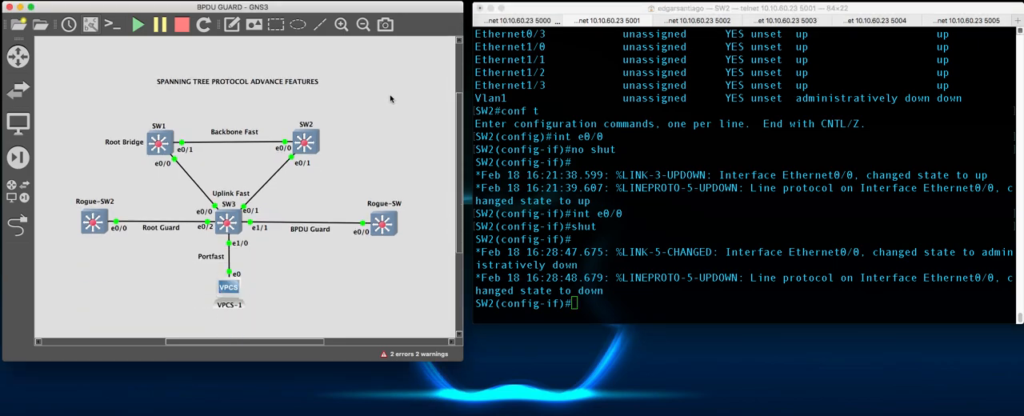